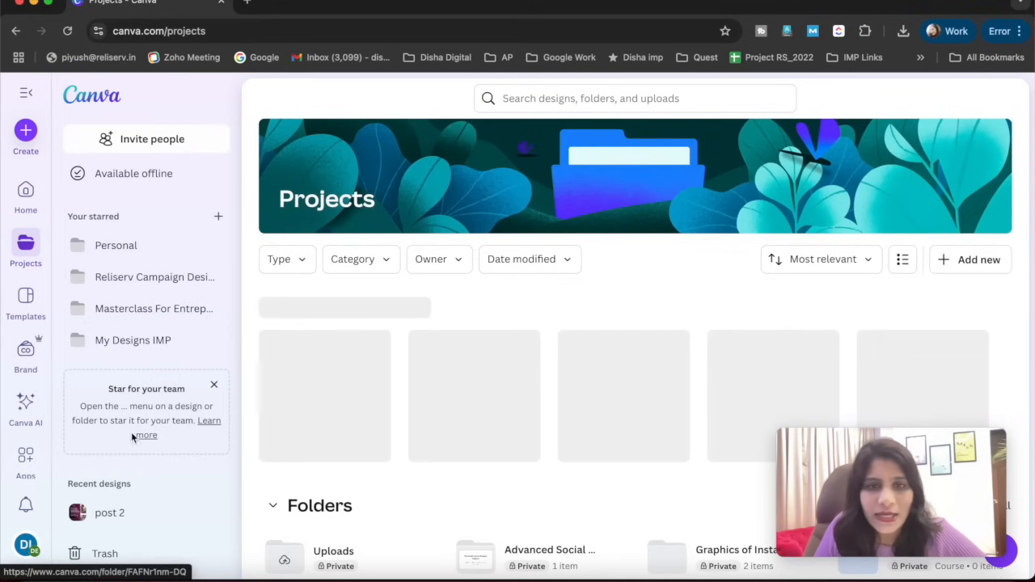
- Create a new folder named "Potfolio website" in Projects and open it
click(956, 265)
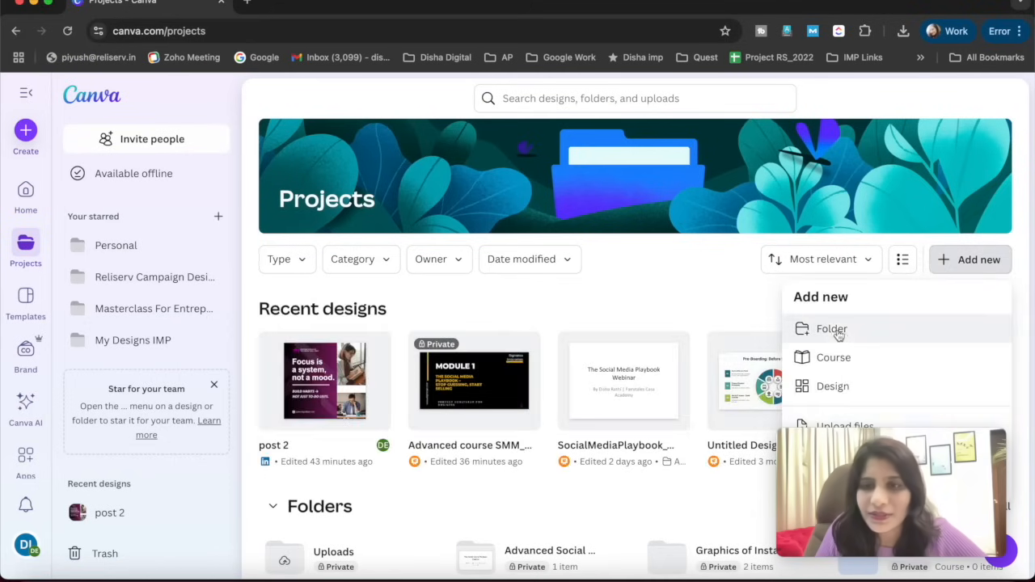
click(833, 329)
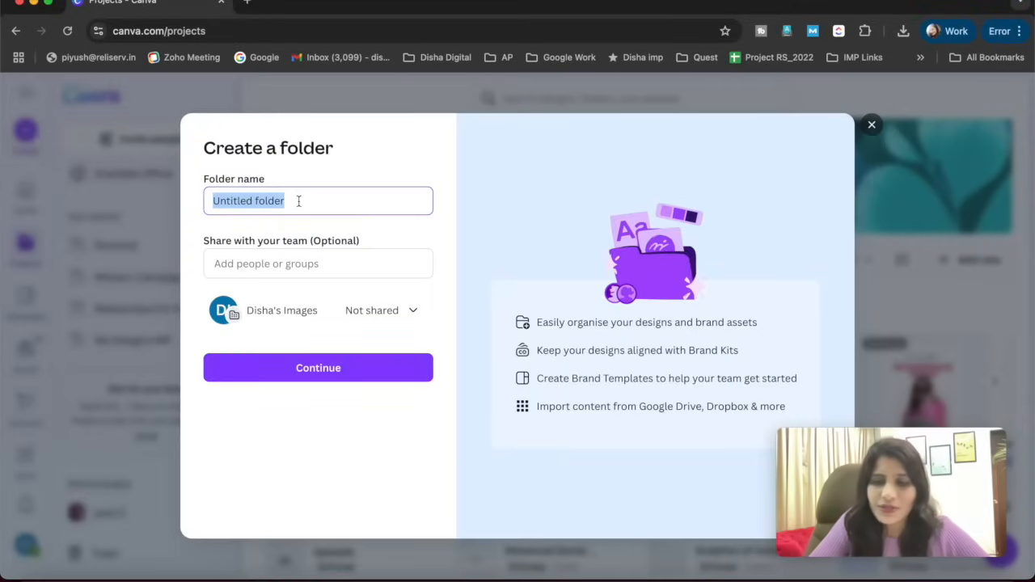
text(Potfolio website)
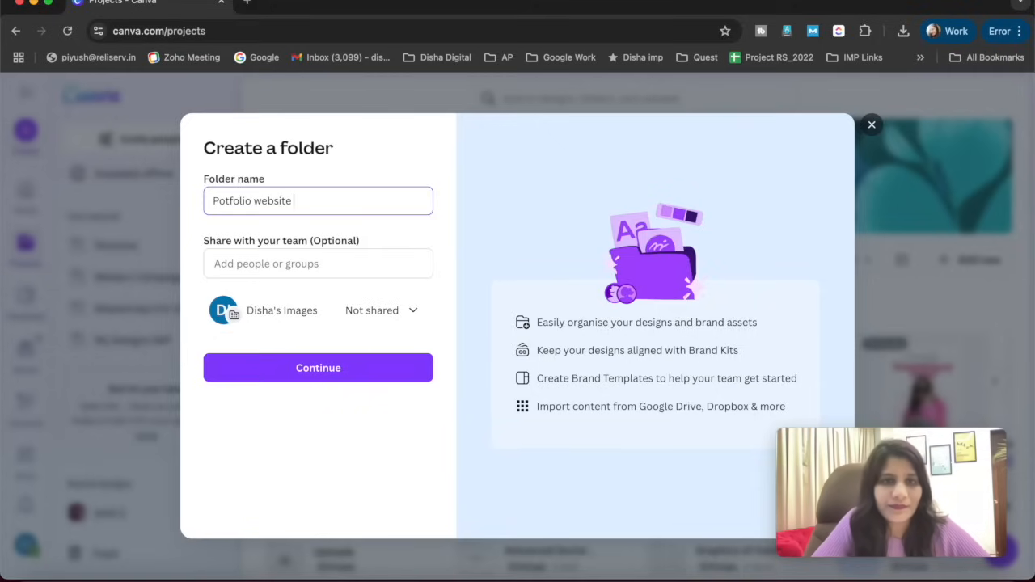
key(Return)
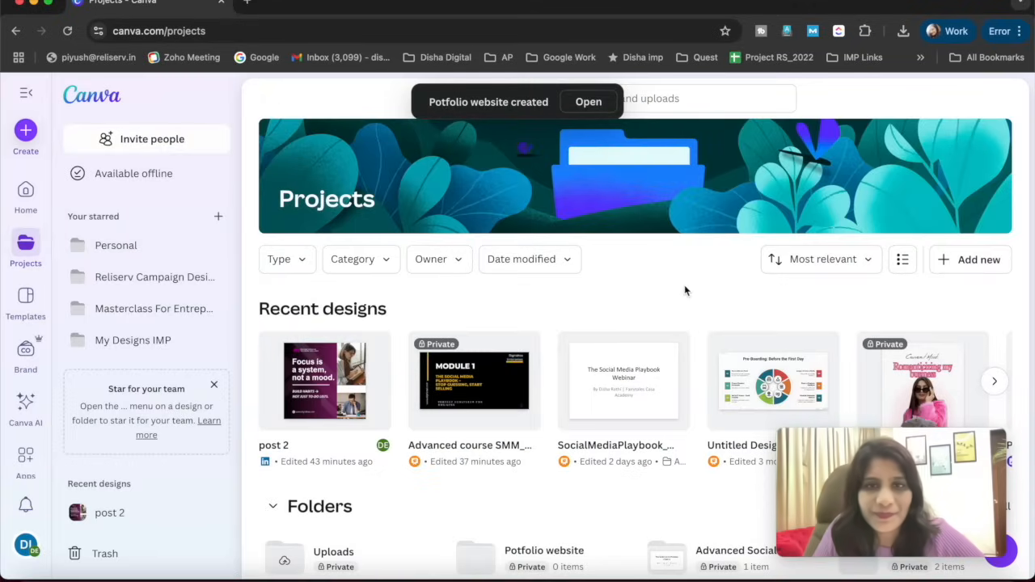
click(590, 112)
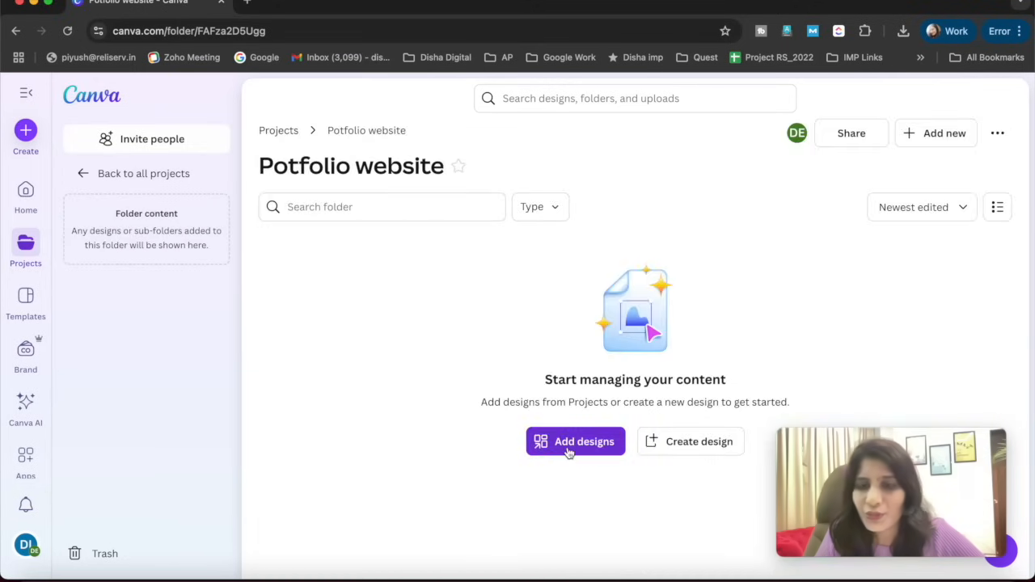
- Search the design types for "portfolio" and create a new Portfolio Website design (1366 × 768 px) in the folder
click(700, 448)
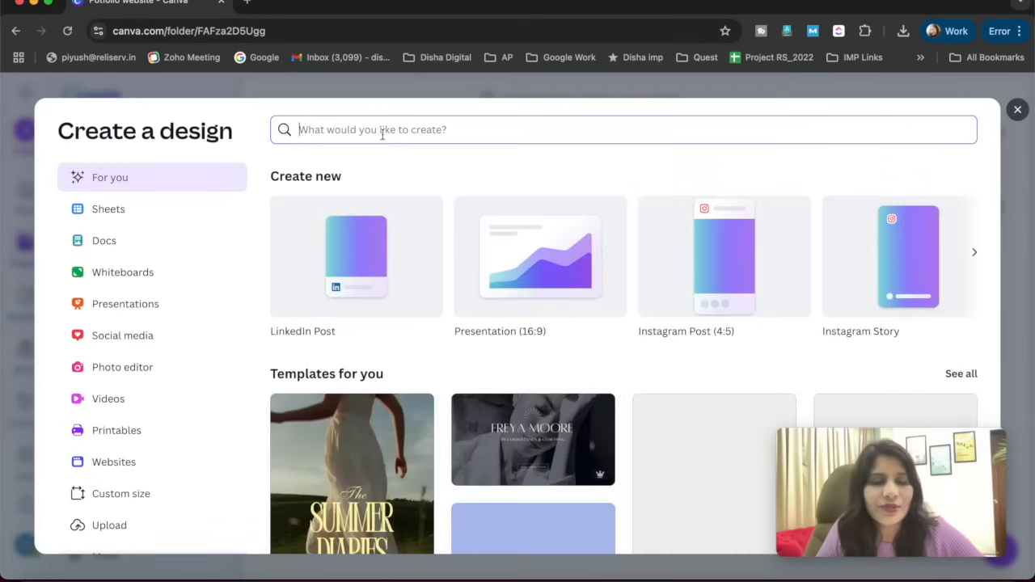
text(portfolio)
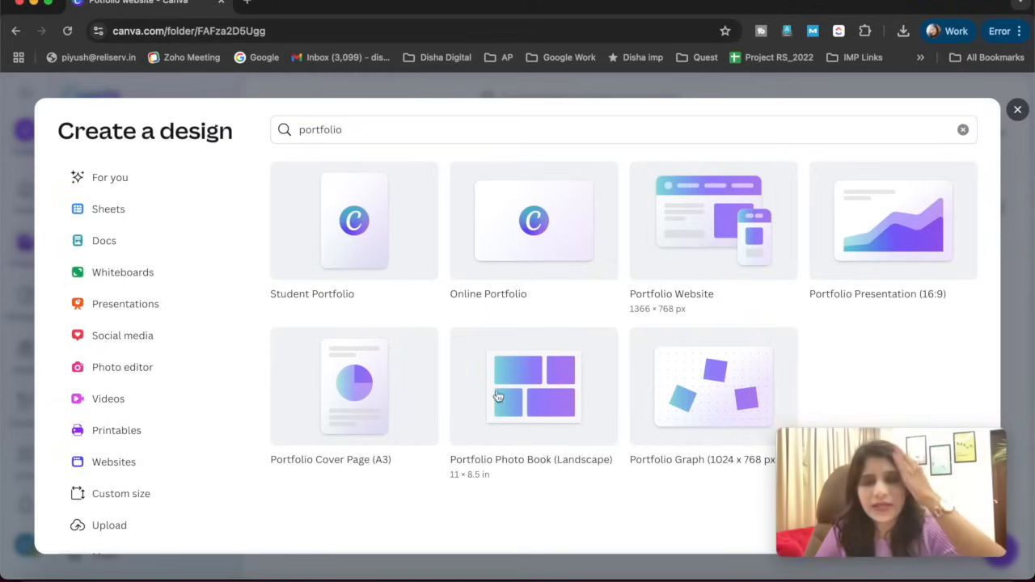
click(690, 222)
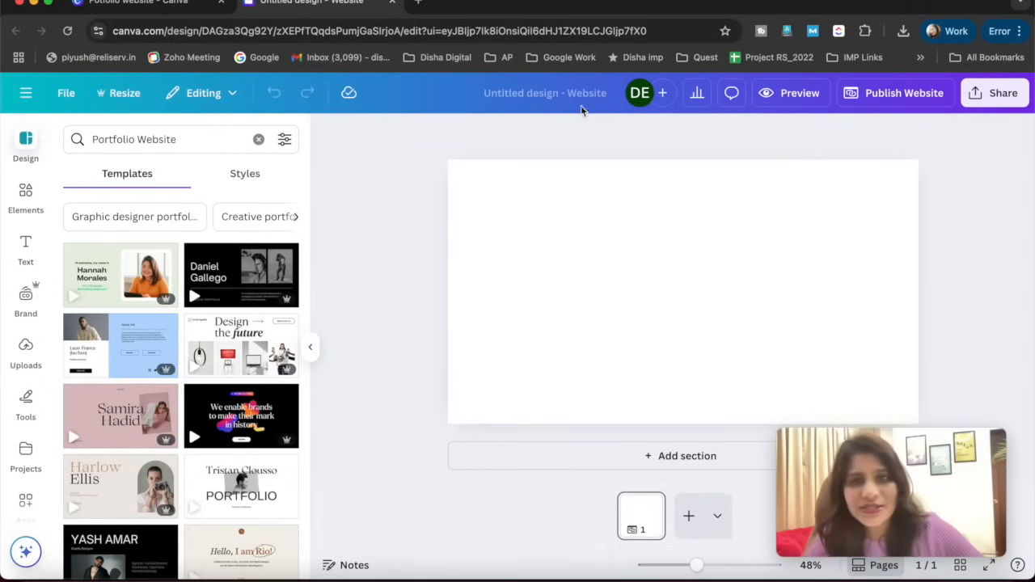
- Rename the untitled website design as "Web_Designing portfolio"
click(532, 96)
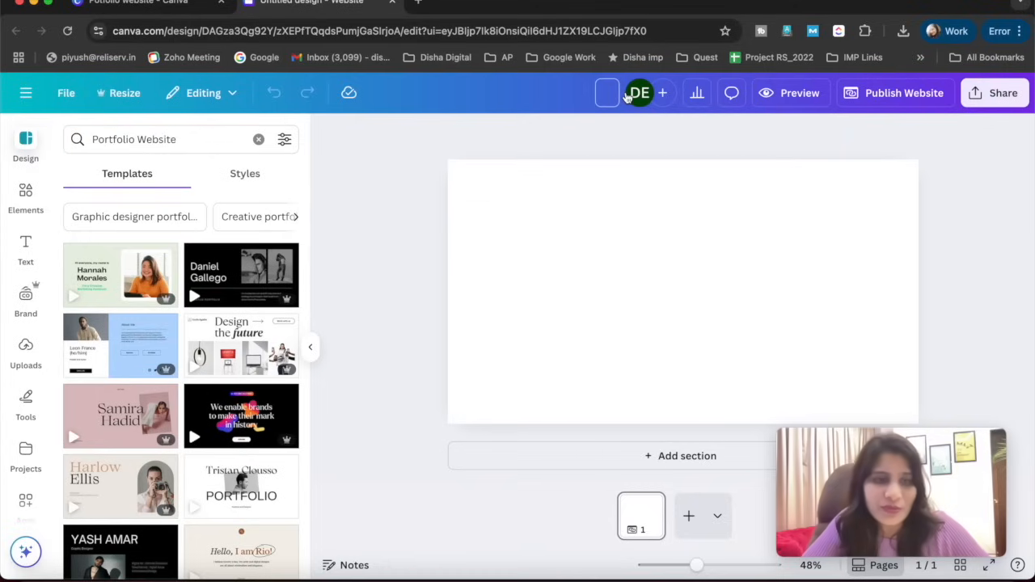
text(Web)
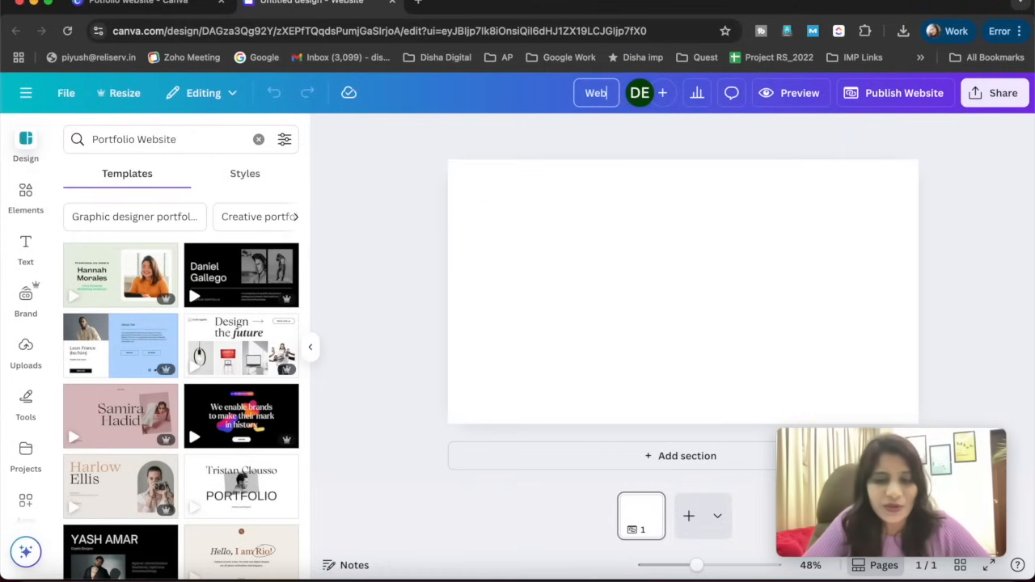
text(_Des)
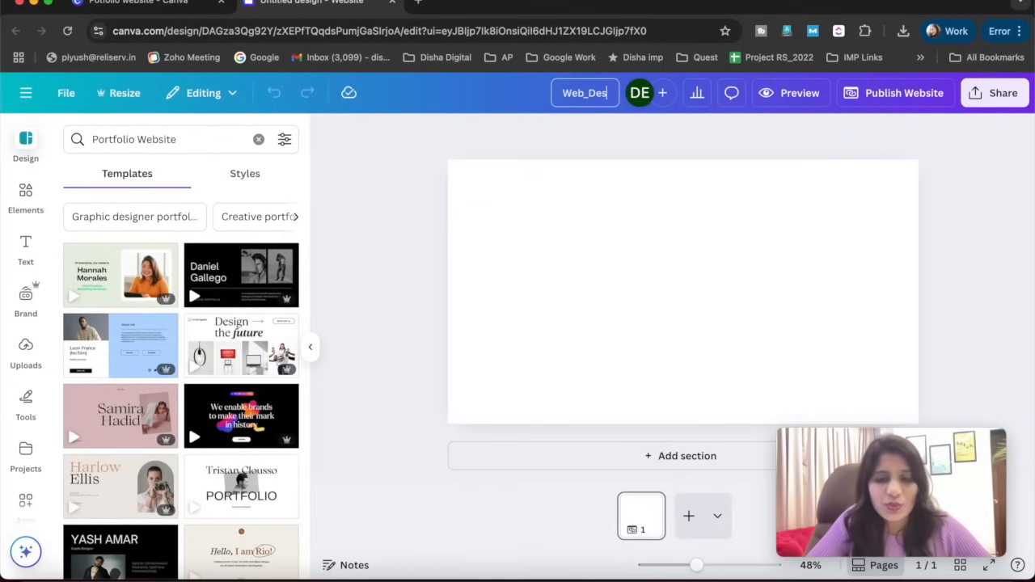
text(igning por)
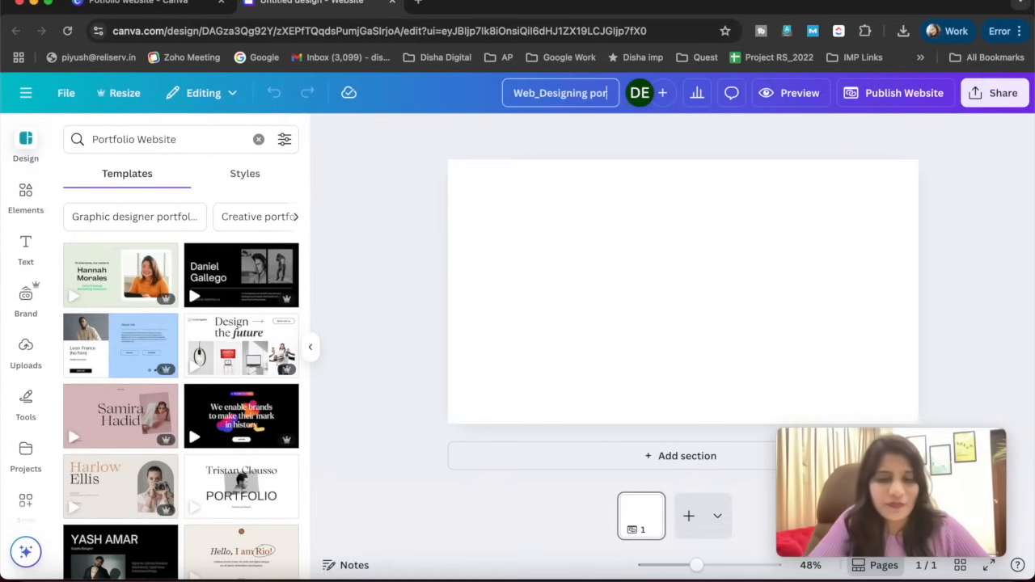
text(tfolio)
key(Return)
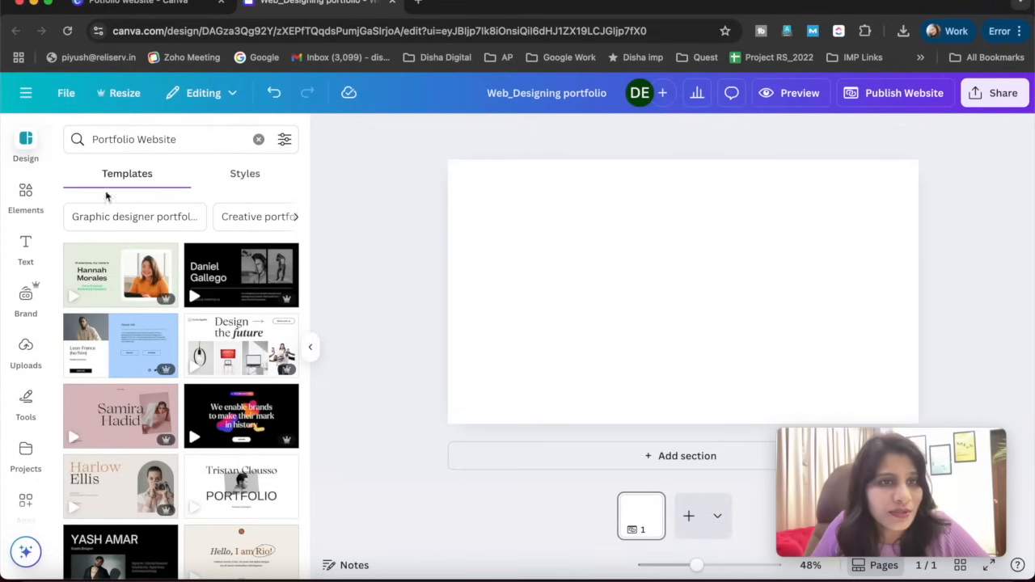
- Search the templates for "web designing" and apply all 6 sections of the Home Page Website template
click(139, 139)
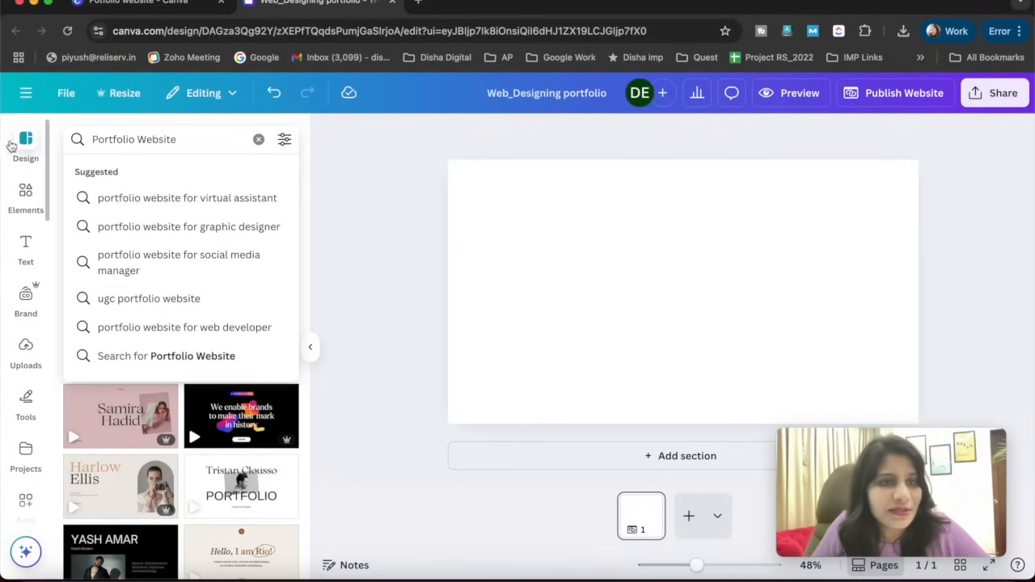
click(22, 142)
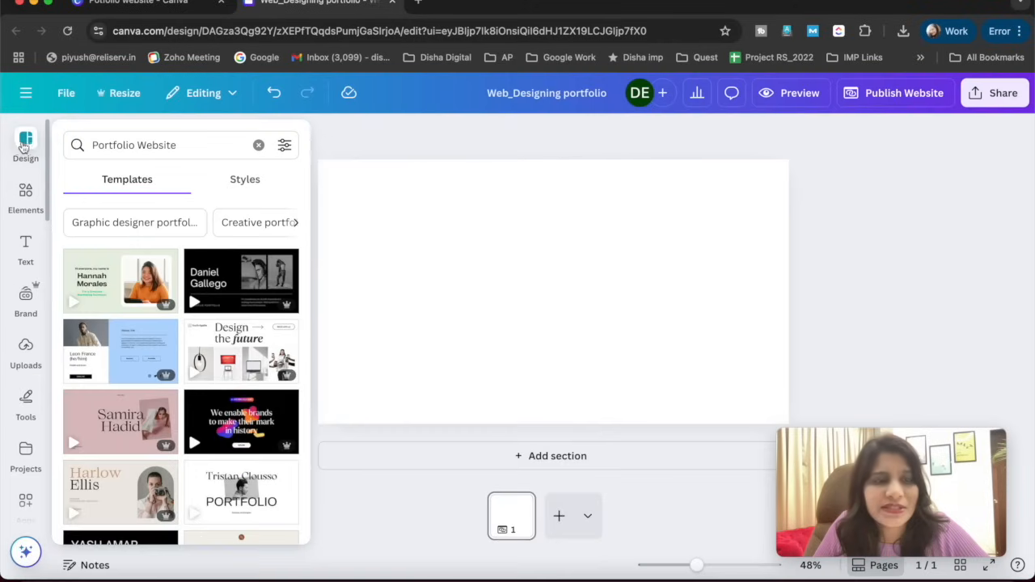
click(108, 143)
triple_click(141, 144)
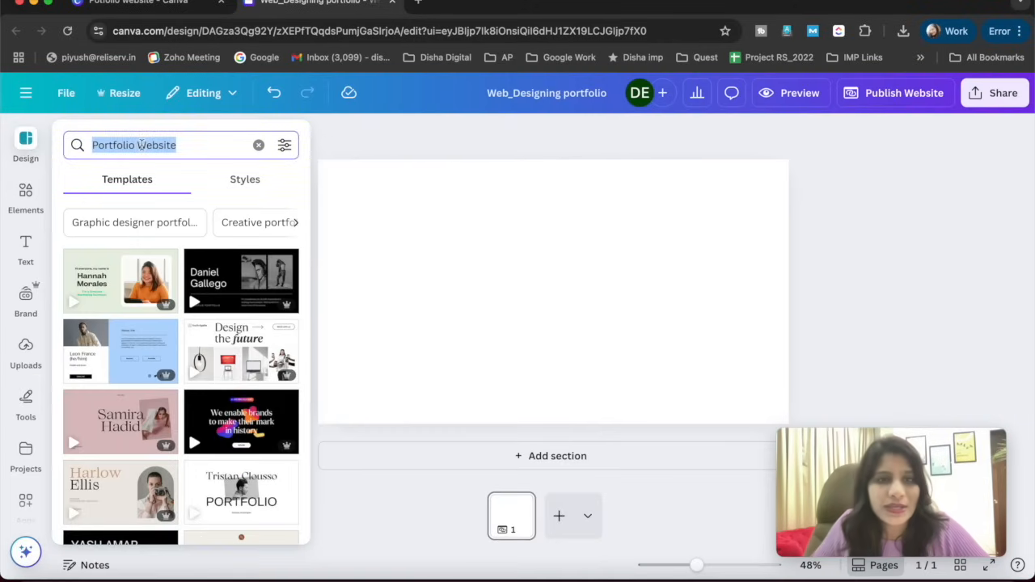
text(web desi)
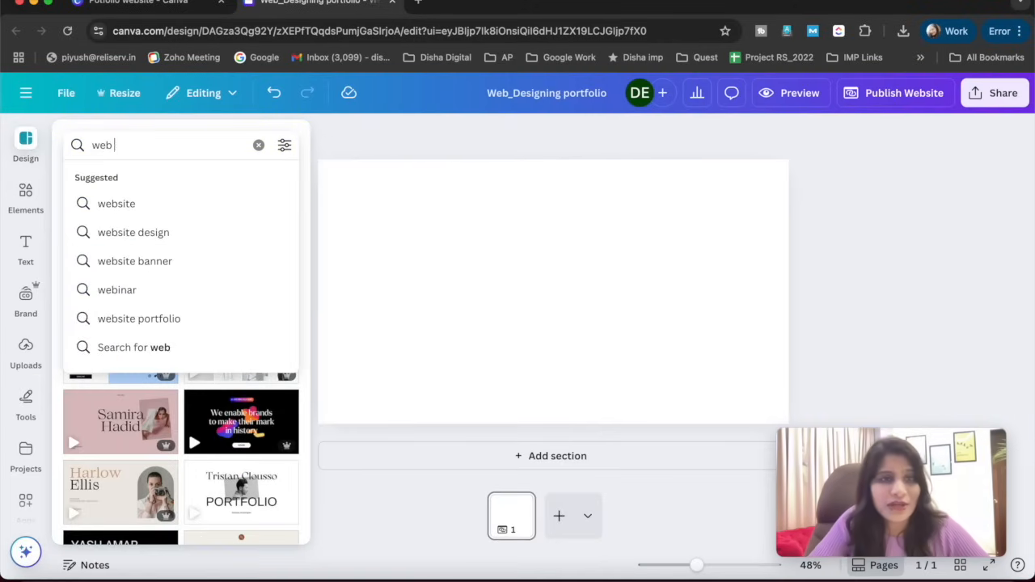
text(gning)
key(Return)
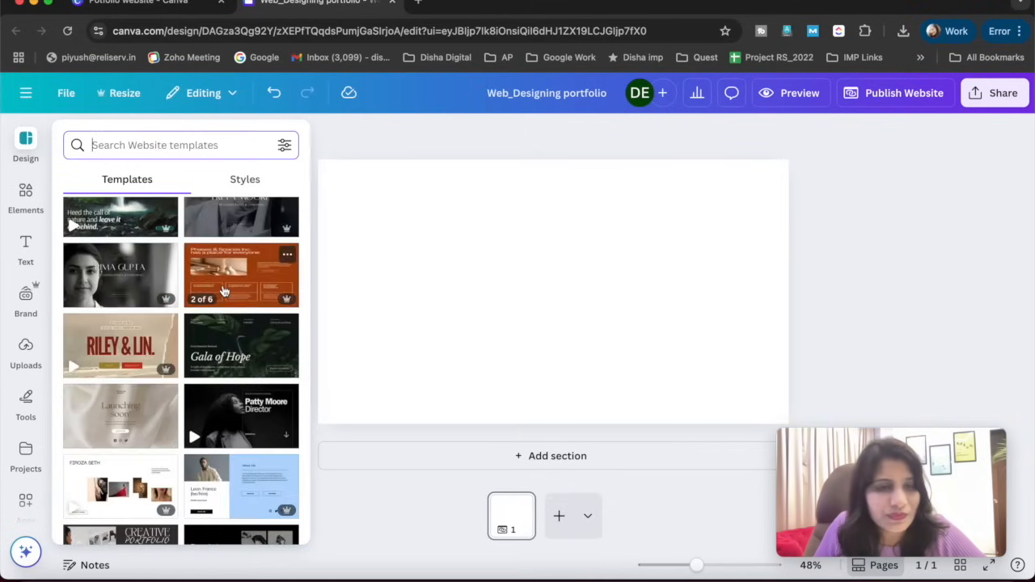
click(237, 289)
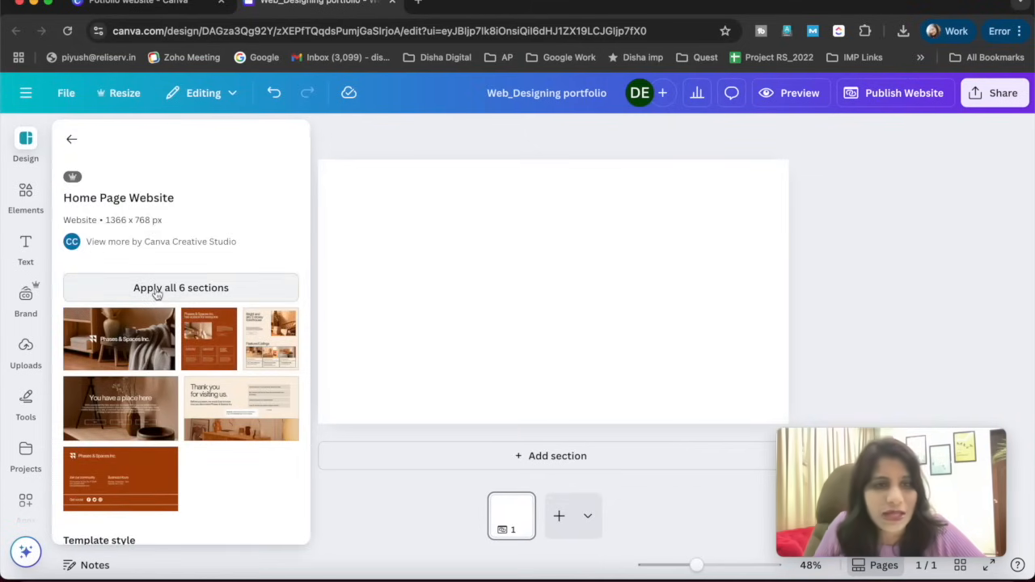
click(158, 291)
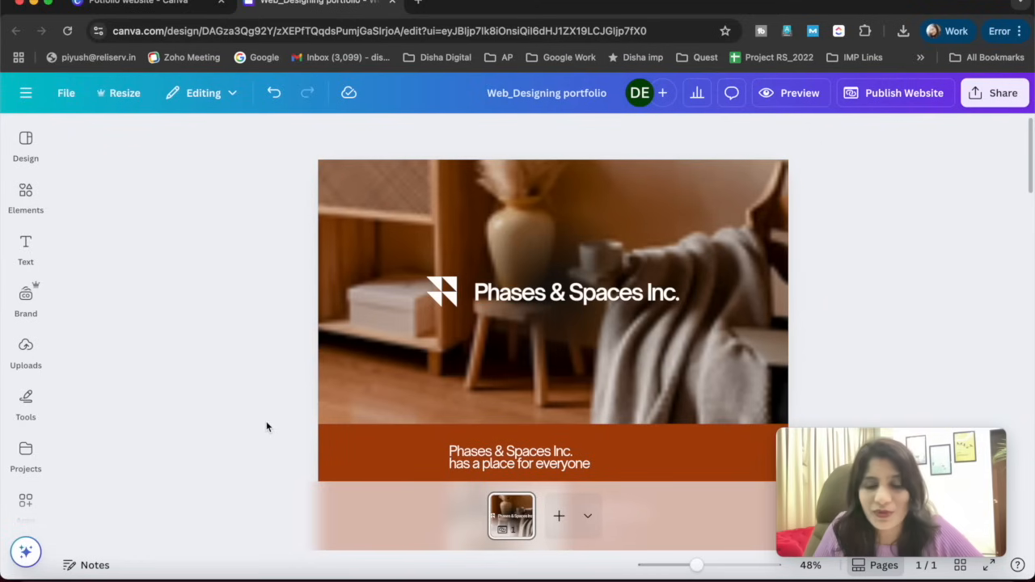
- Look through the applied template sections and replace the hero image's heading text with "Web Designing portfolio"
scroll(236, 432, down, 4)
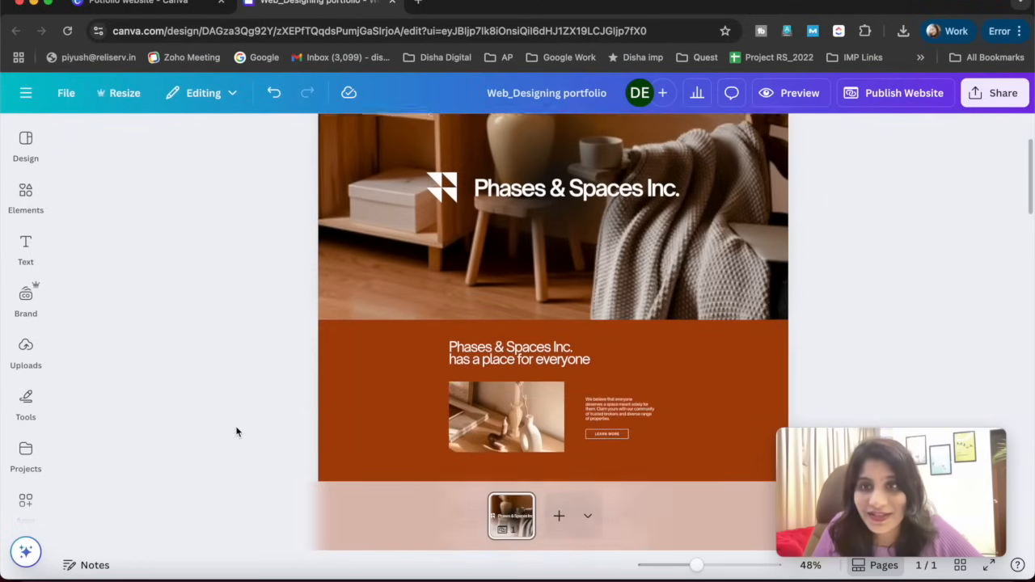
scroll(236, 432, down, 5)
scroll(235, 429, down, 10)
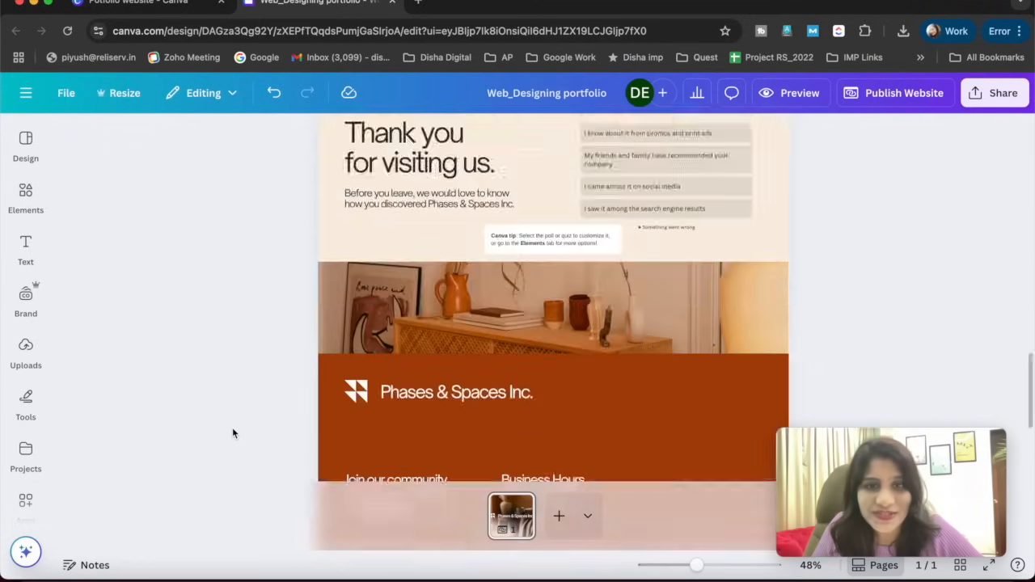
scroll(255, 402, up, 20)
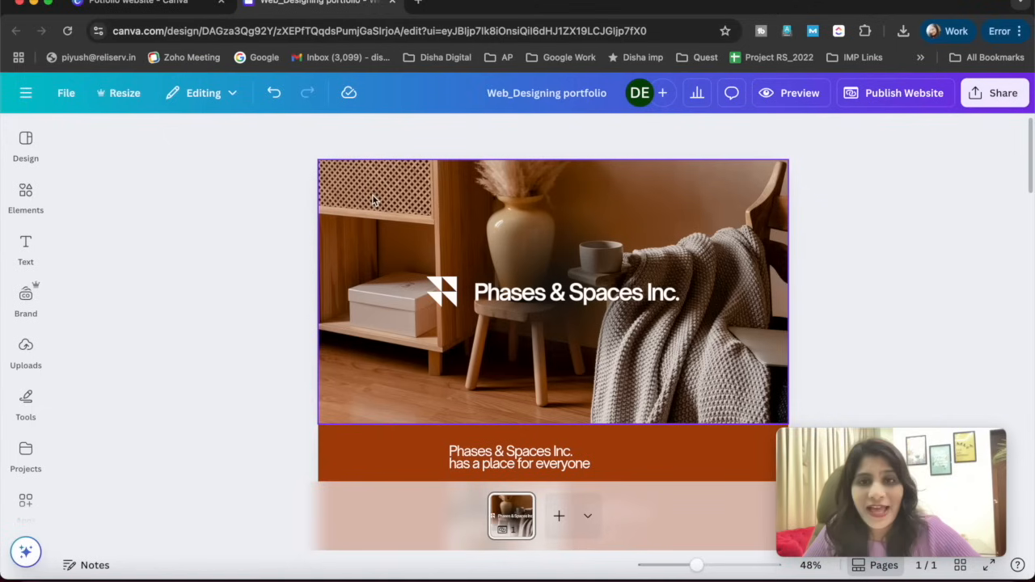
click(509, 292)
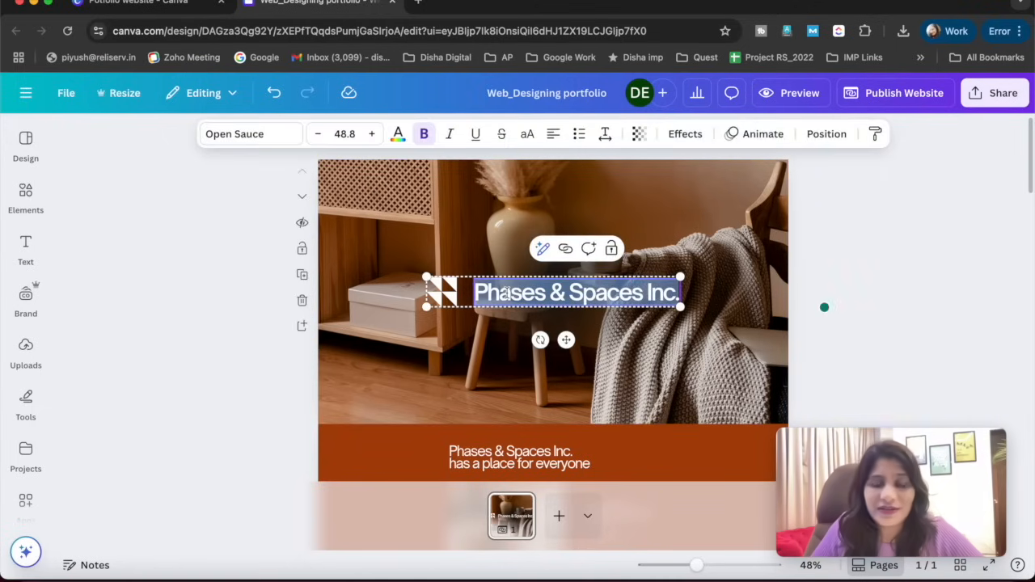
double_click(527, 293)
click(542, 294)
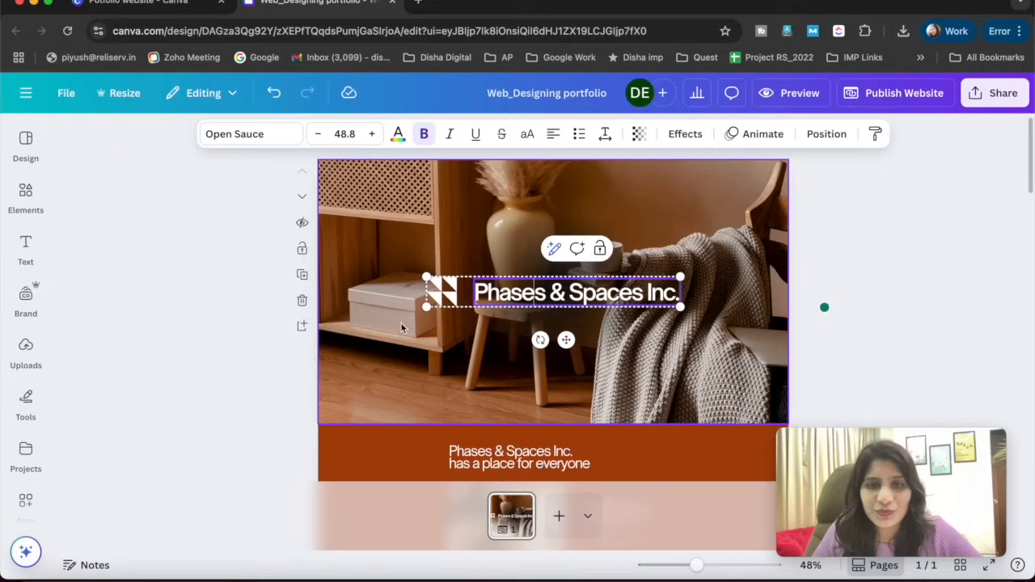
triple_click(546, 293)
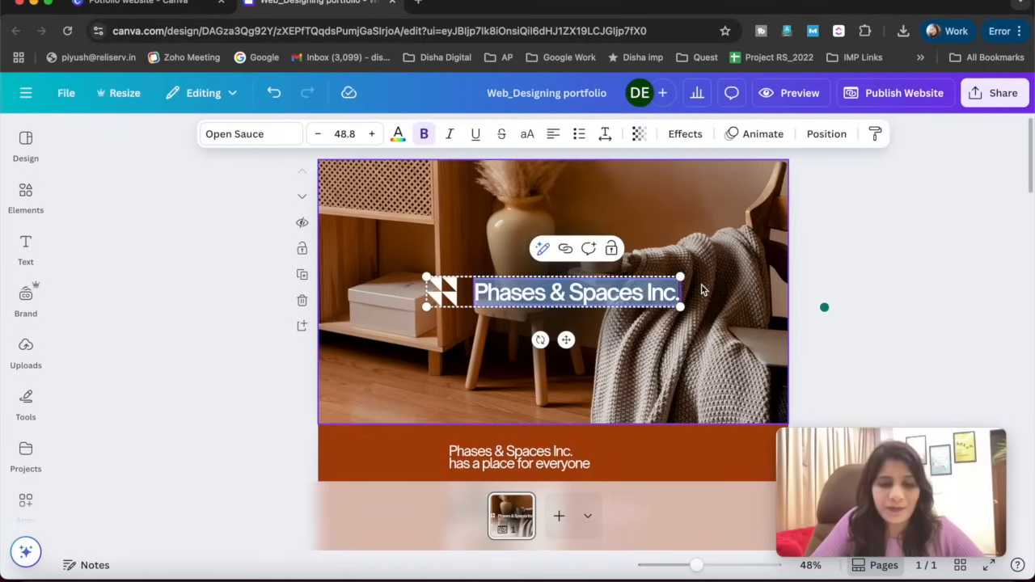
text(Web Ds)
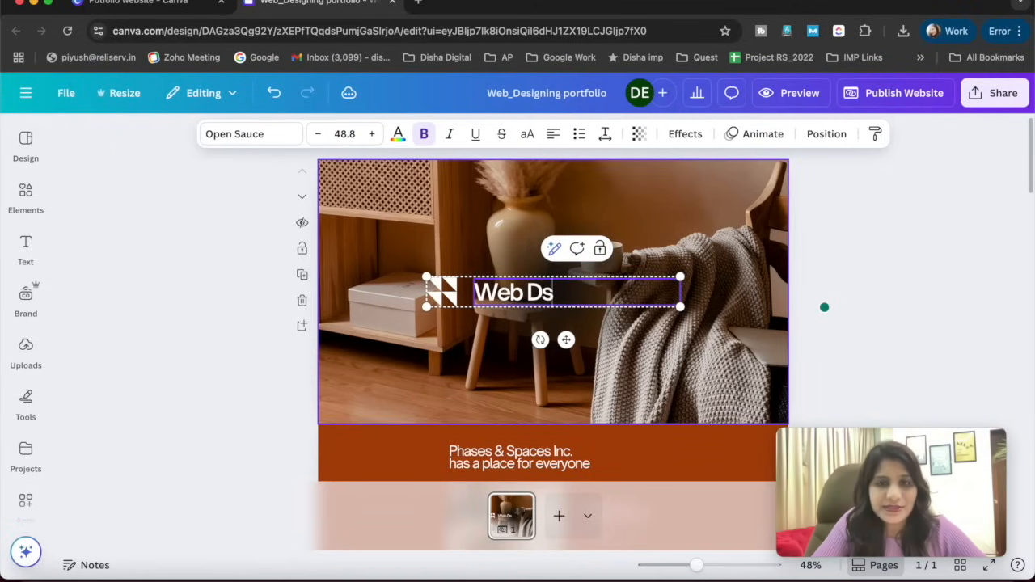
key(BackSpace)
text(esigning portfolio)
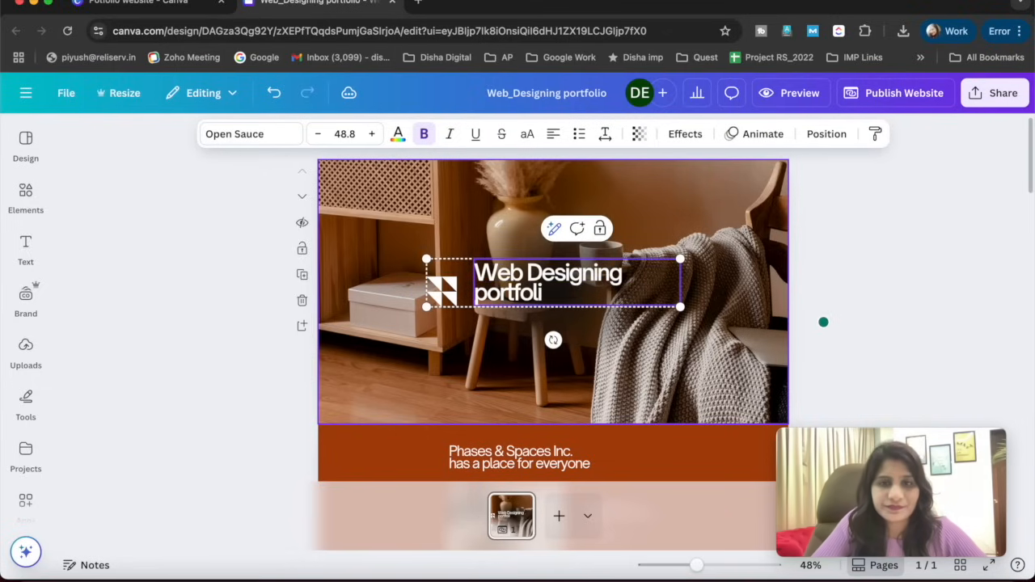
- Replace the two-line heading in the orange section below the hero image with the portfolio owner's full name
click(517, 459)
click(518, 459)
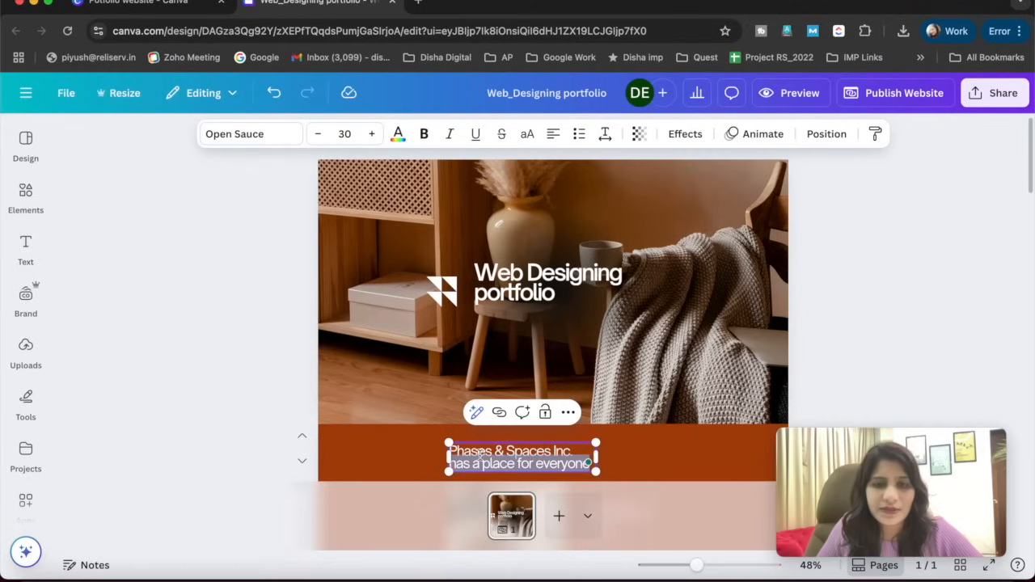
triple_click(527, 452)
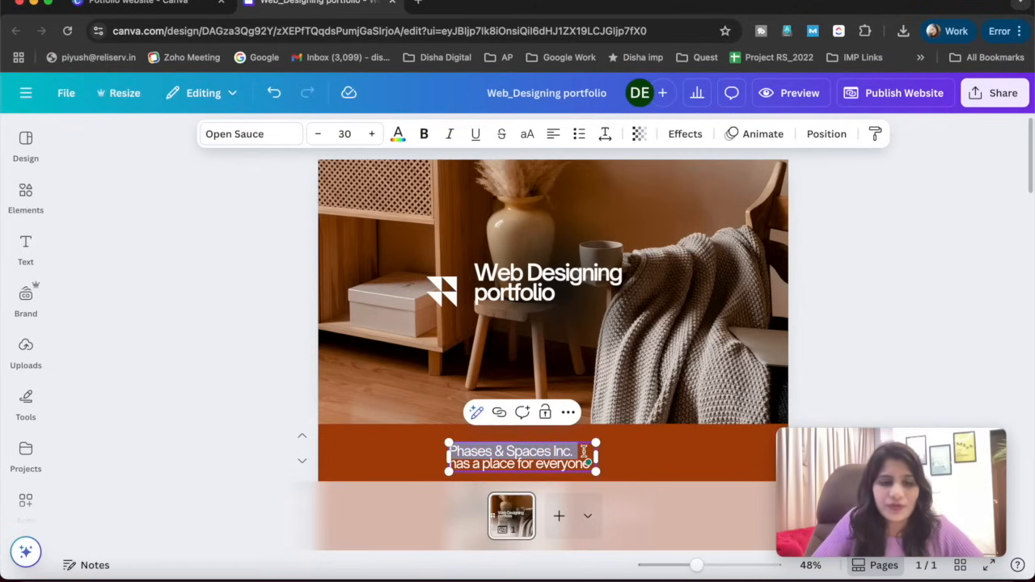
key(BackSpace)
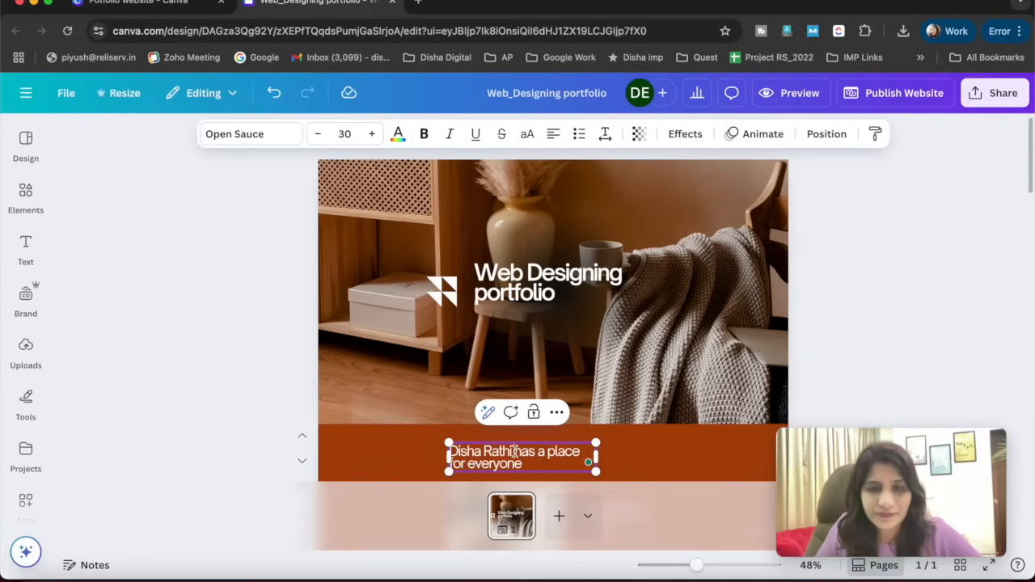
drag(514, 450, 534, 470)
key(BackSpace)
- Undo the removal of the orange section below the hero image and clear the selection
click(304, 465)
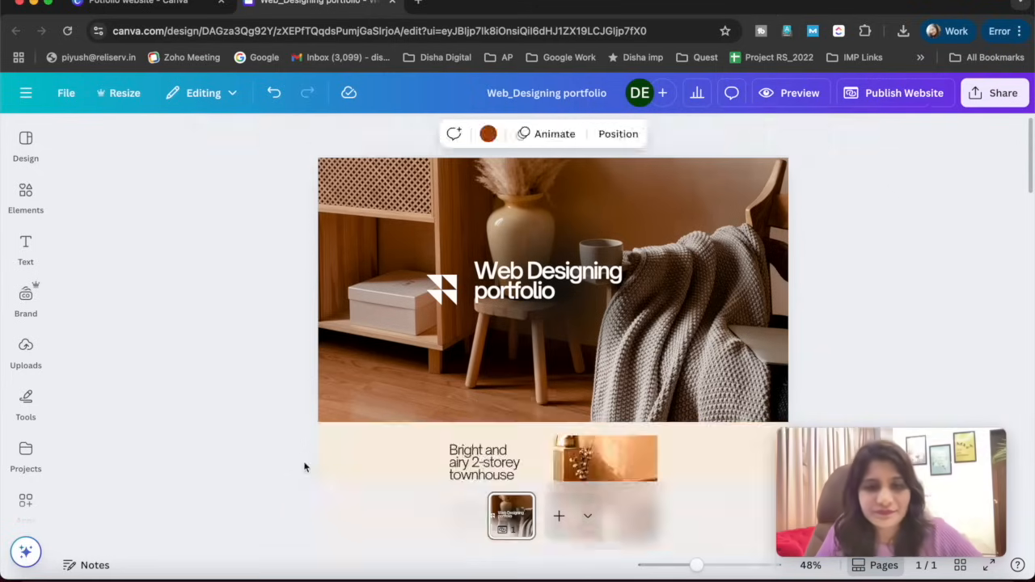
click(213, 377)
scroll(250, 356, up, 4)
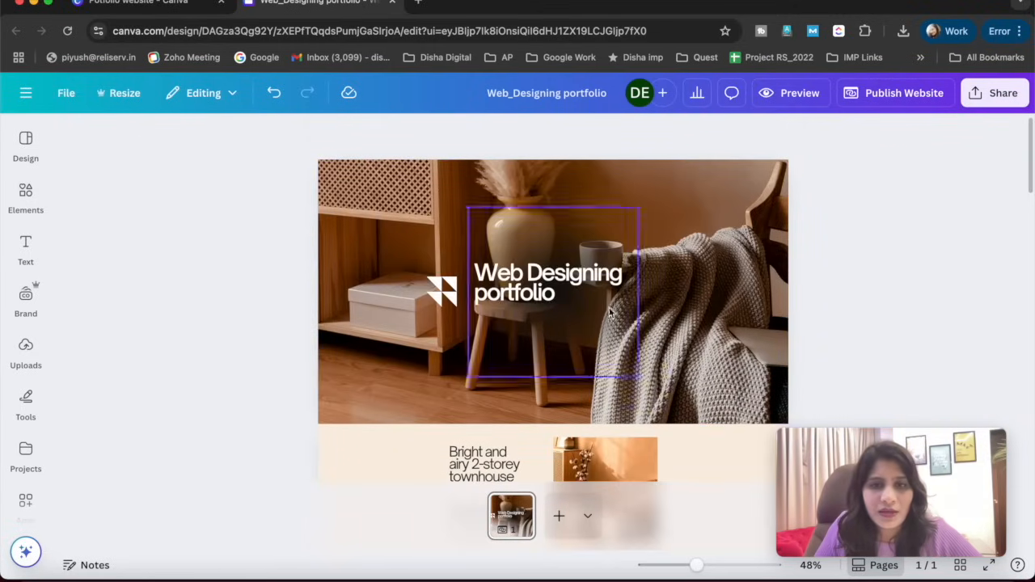
click(494, 379)
click(487, 419)
key(super+z)
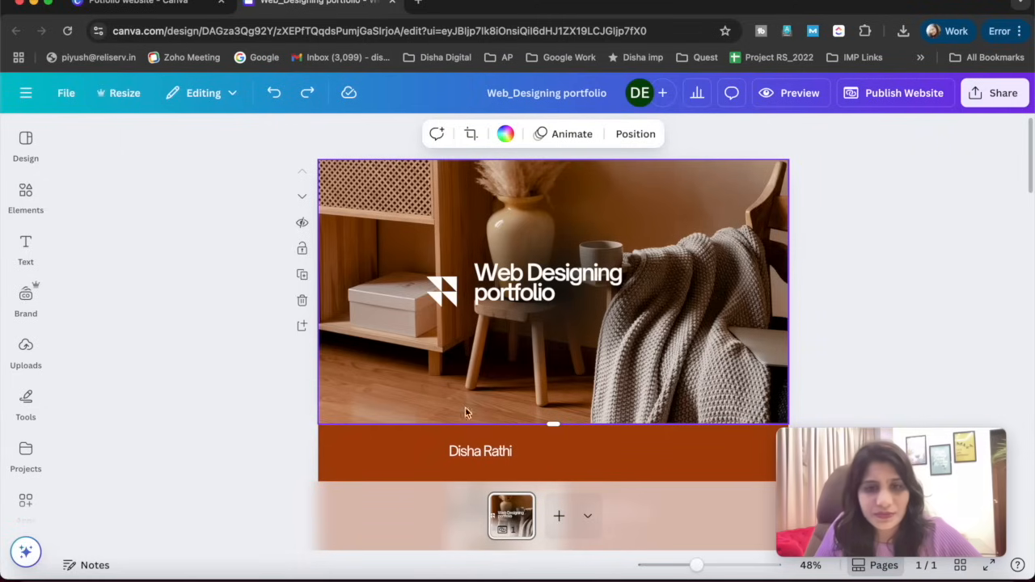
click(401, 426)
click(381, 391)
click(208, 380)
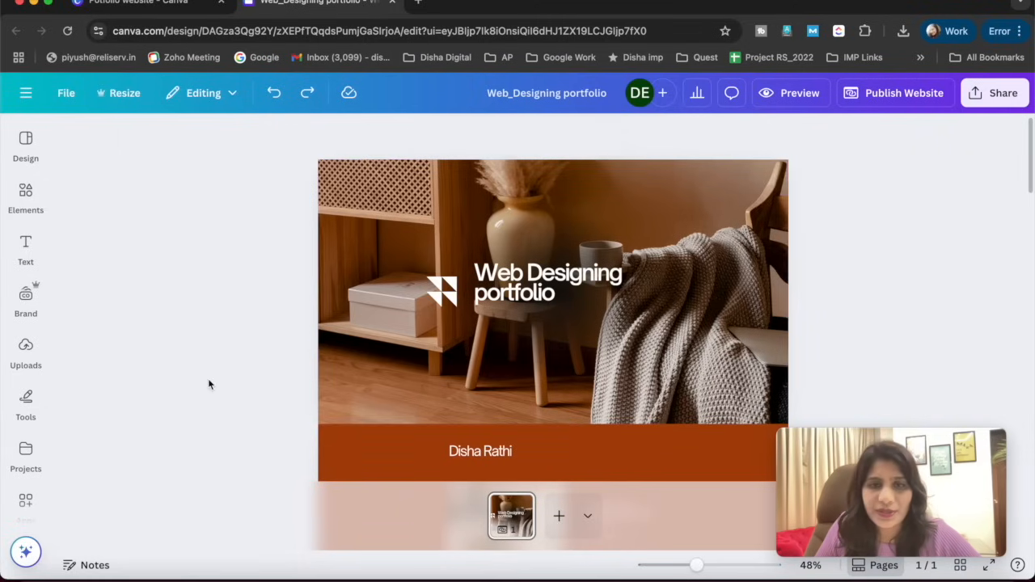
- Shift the heading and logo on the hero image slightly to the right and clear the selection
drag(503, 295, 512, 296)
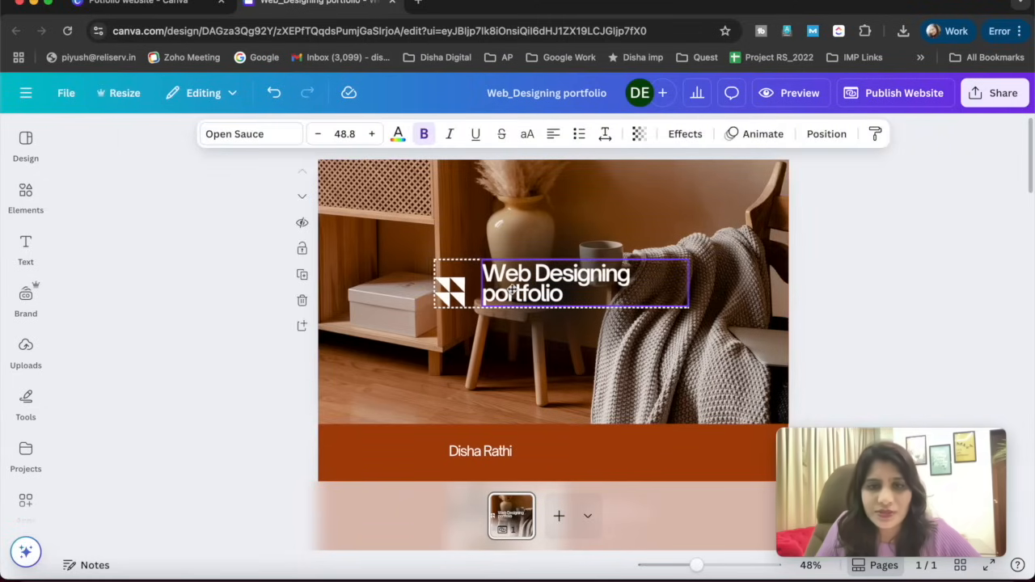
click(196, 411)
- Replace the owner's name heading in the orange section with "About us"
scroll(196, 411, down, 5)
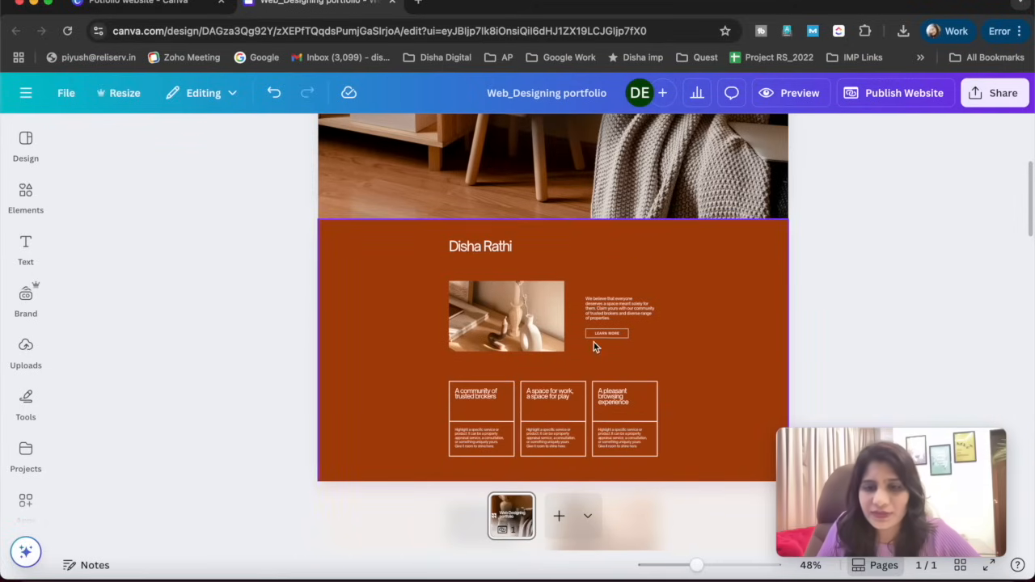
drag(809, 440, 56, 414)
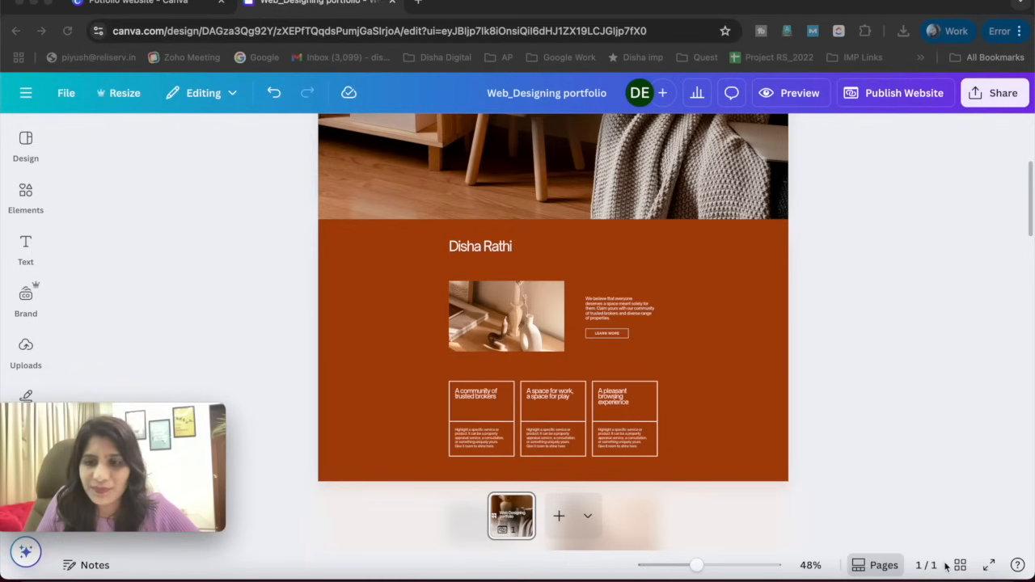
click(988, 569)
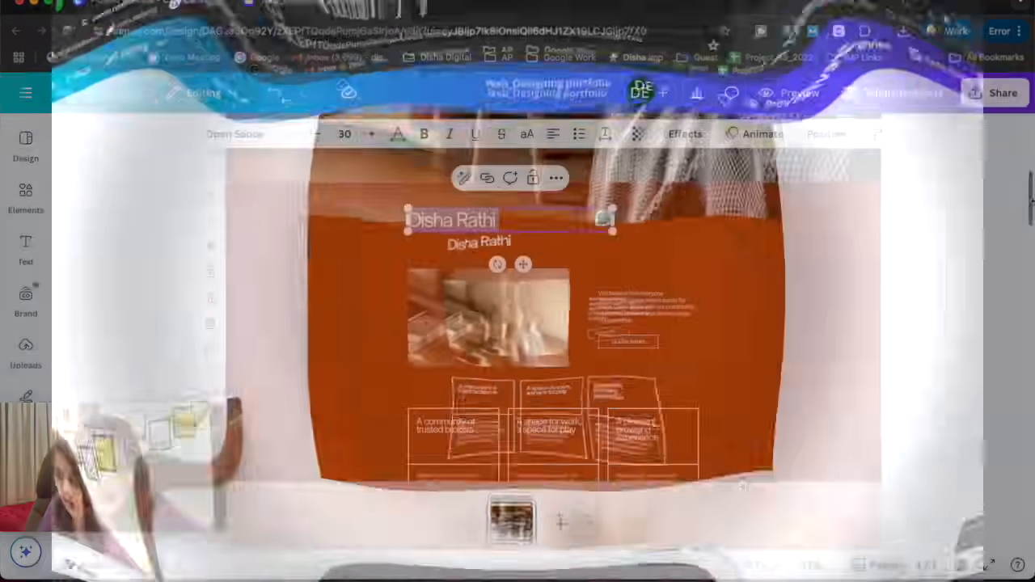
text(About us)
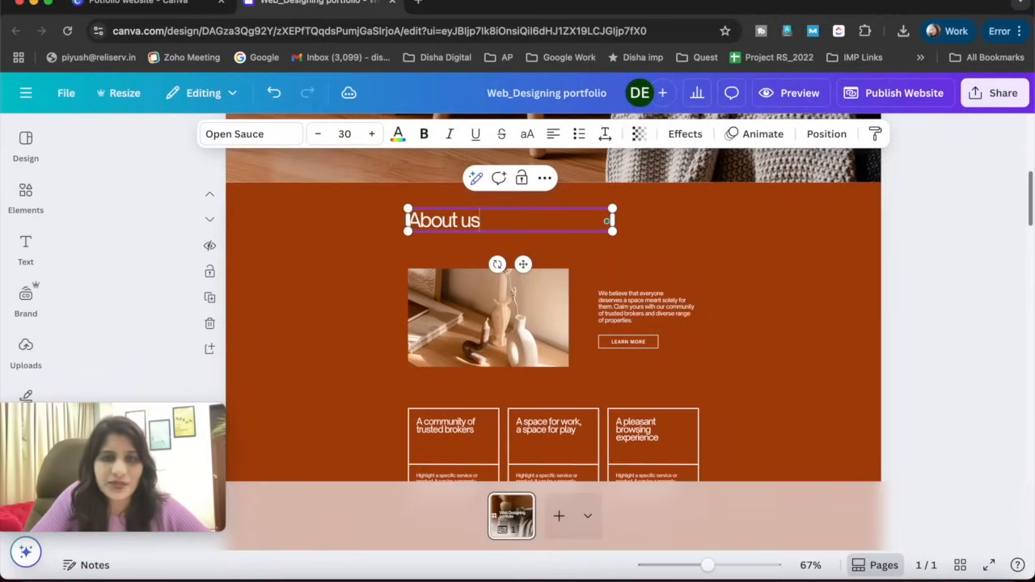
- Shift the vase photo in the About us section slightly to the left
click(688, 316)
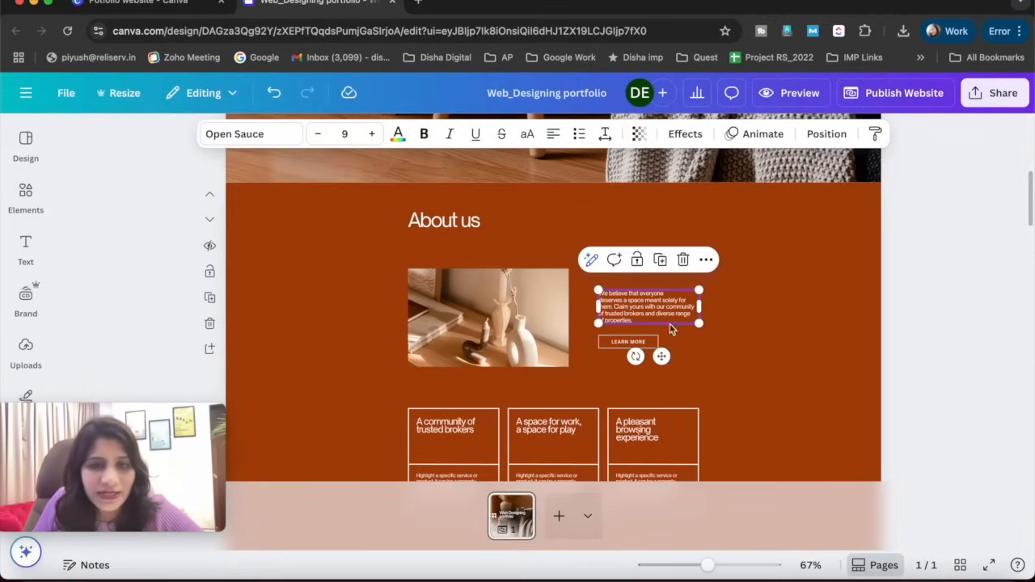
click(519, 338)
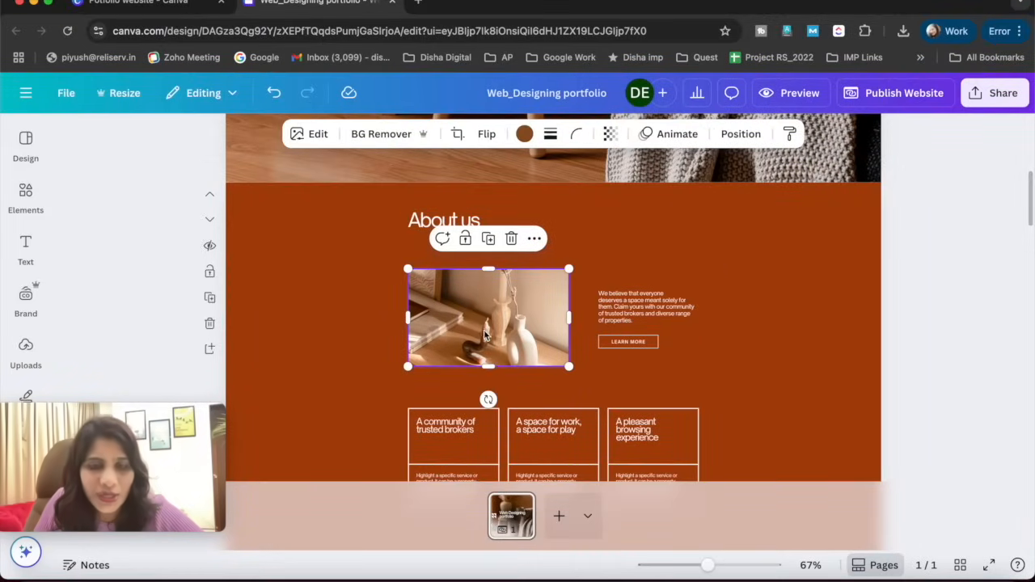
drag(501, 333, 496, 333)
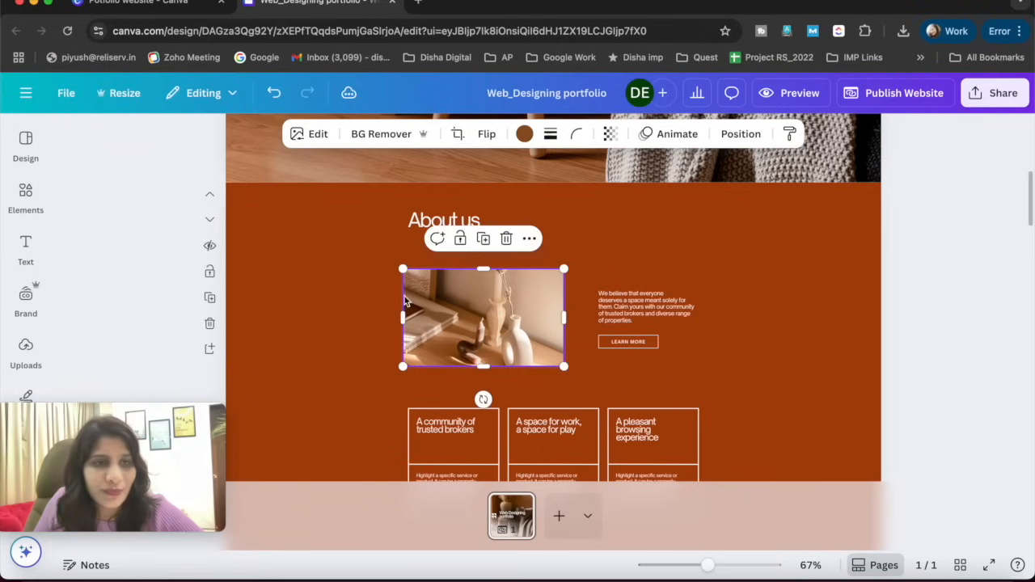
drag(130, 411, 936, 413)
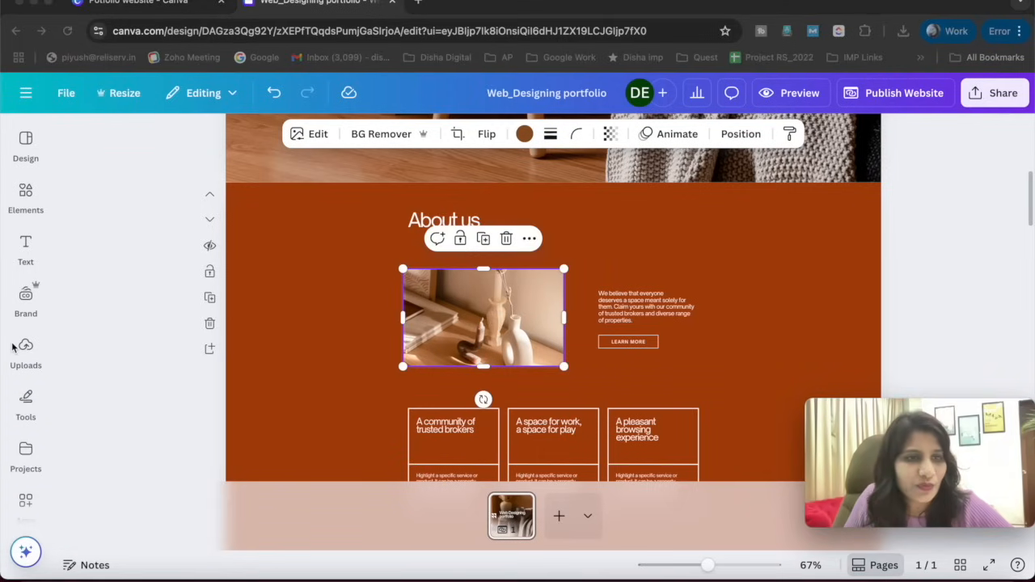
click(582, 286)
click(495, 297)
- Search the photo elements for "web designing"
click(26, 244)
click(26, 198)
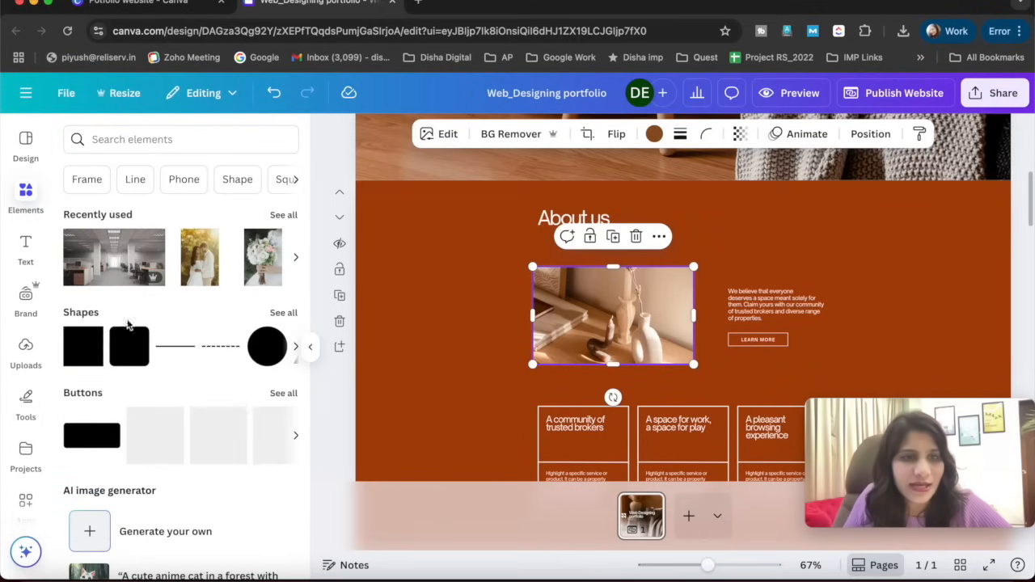
scroll(129, 409, down, 5)
scroll(116, 431, down, 8)
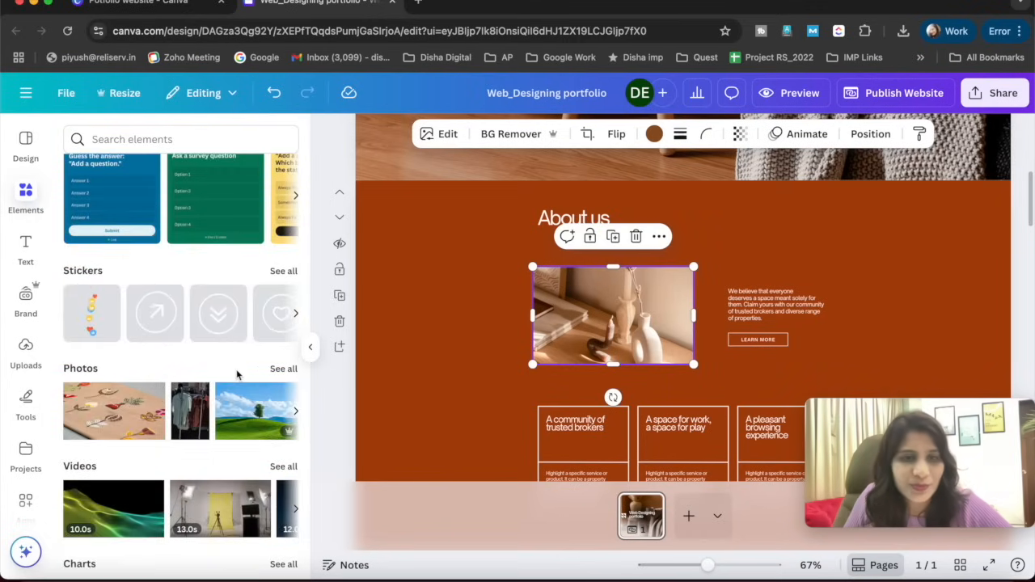
click(283, 369)
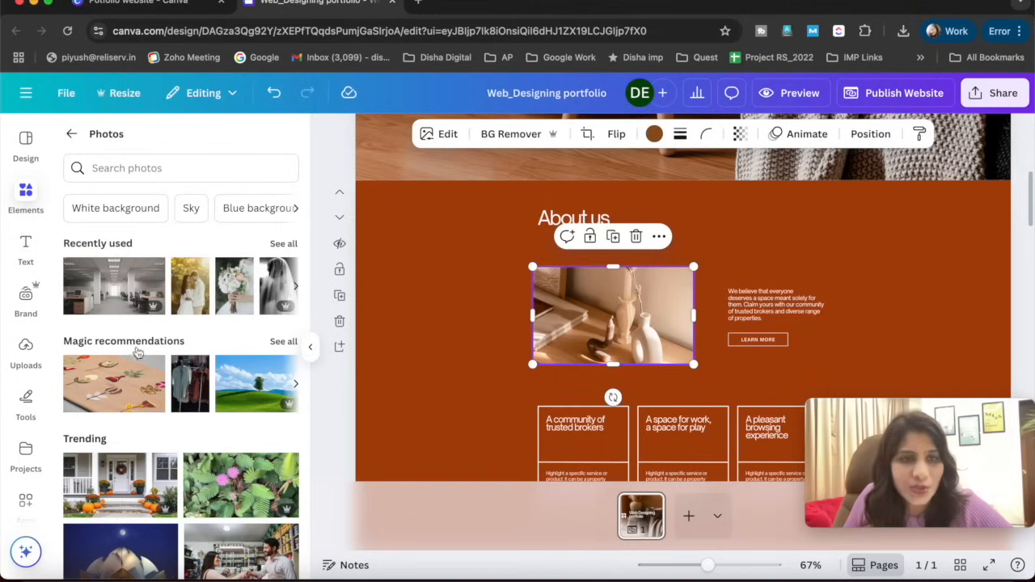
click(165, 167)
text(web d)
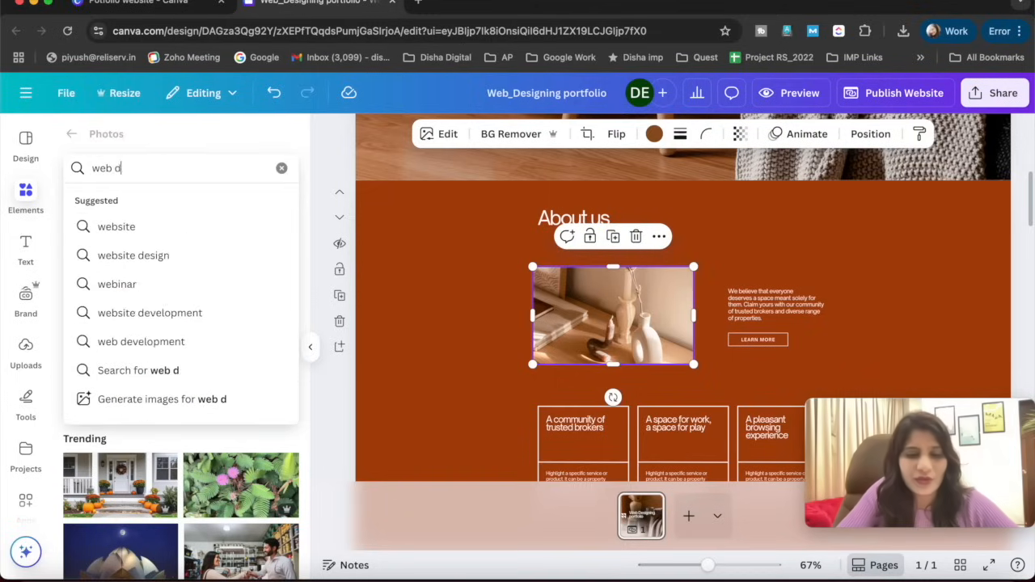
text(esigning)
key(Return)
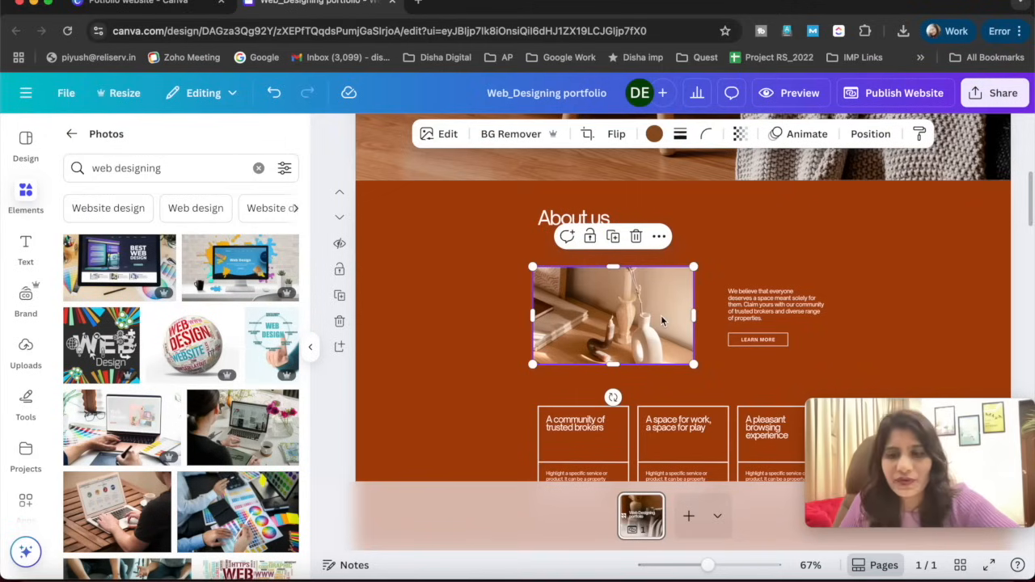
- Delete the vase photo from the About us section and insert the Web Design monitor photo with colourful paint splashes
key(Delete)
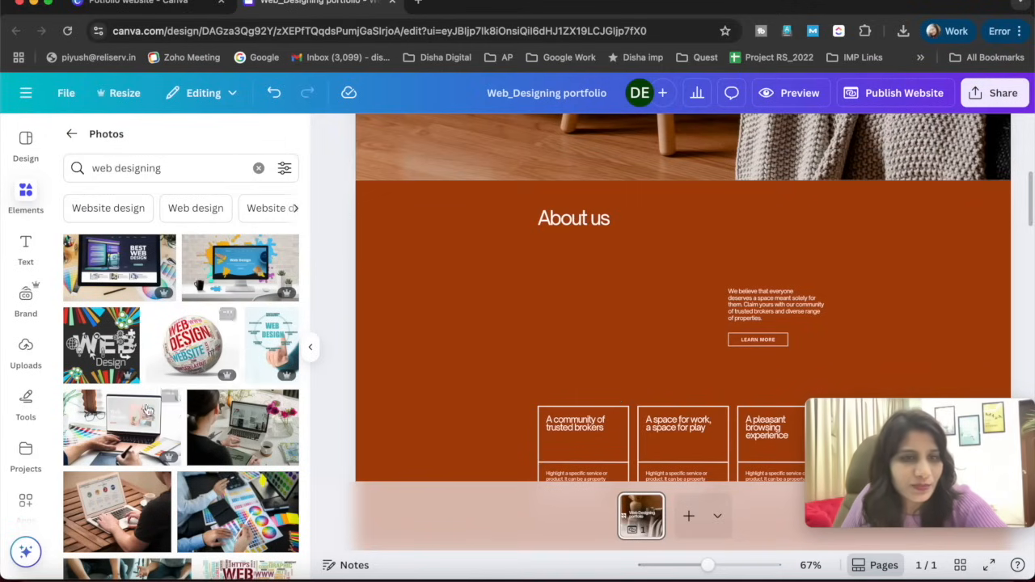
scroll(152, 404, down, 3)
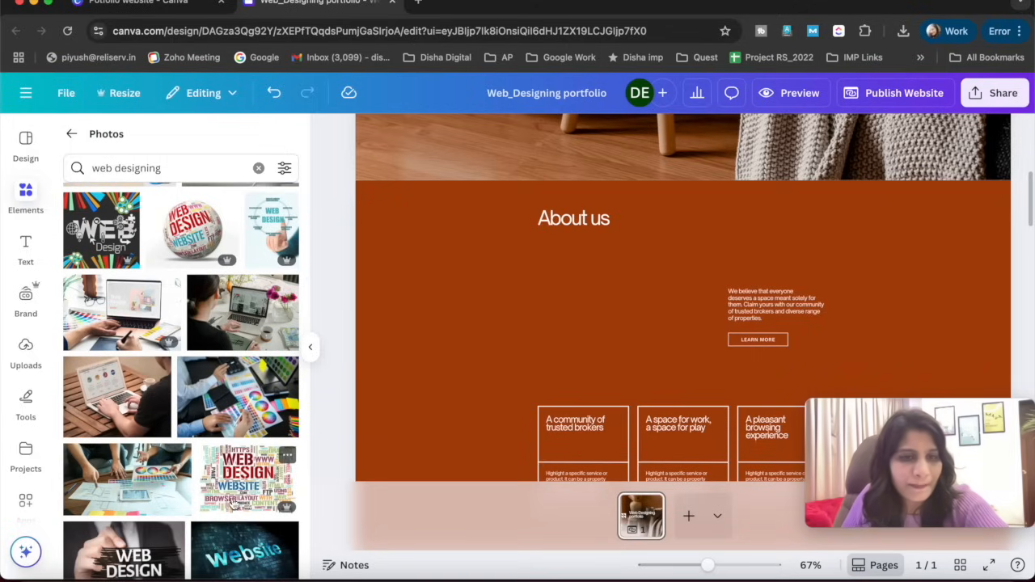
scroll(138, 414, down, 5)
scroll(229, 325, up, 10)
scroll(229, 267, up, 1)
click(229, 271)
- Move the About us paragraph left and shrink the monitor photo to fit beside it, above the three cards
drag(745, 310, 659, 298)
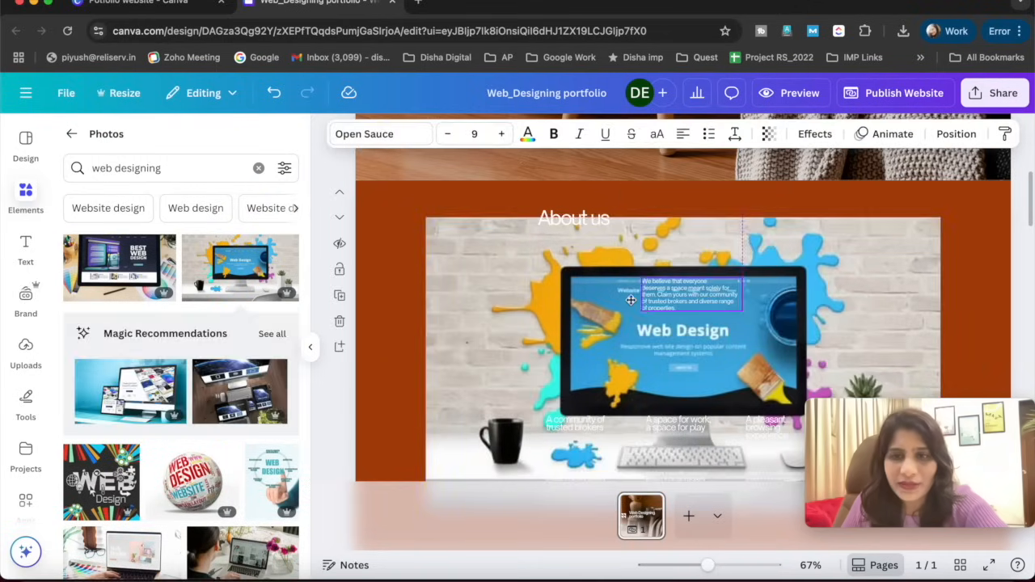
drag(483, 294, 458, 281)
drag(915, 206, 554, 287)
drag(478, 325, 551, 299)
mouse_move(627, 361)
mouse_down()
mouse_move(637, 373)
mouse_move(631, 365)
mouse_up()
click(431, 426)
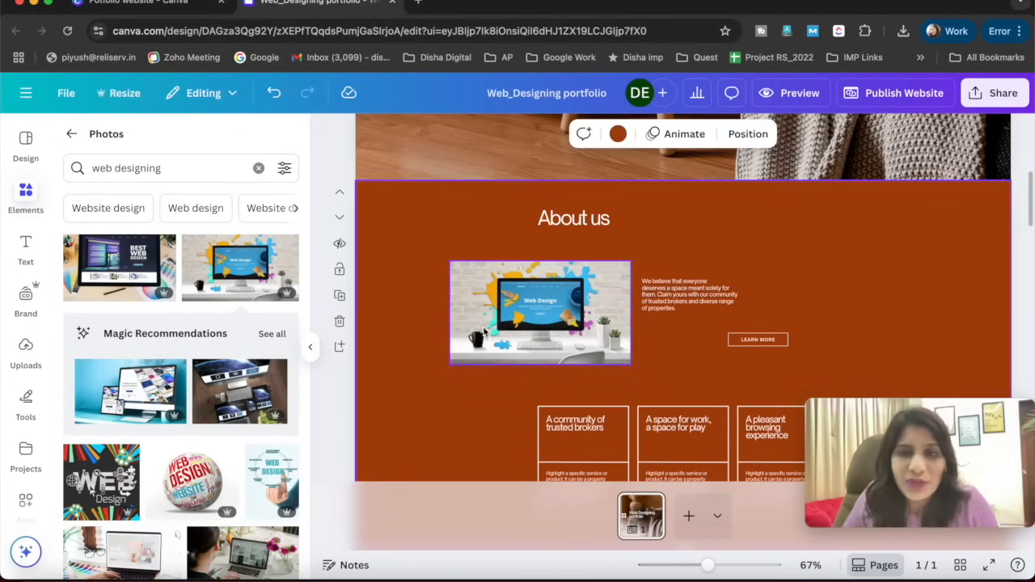
- Nudge the monitor photo and align the "About us" heading above its left edge
click(576, 278)
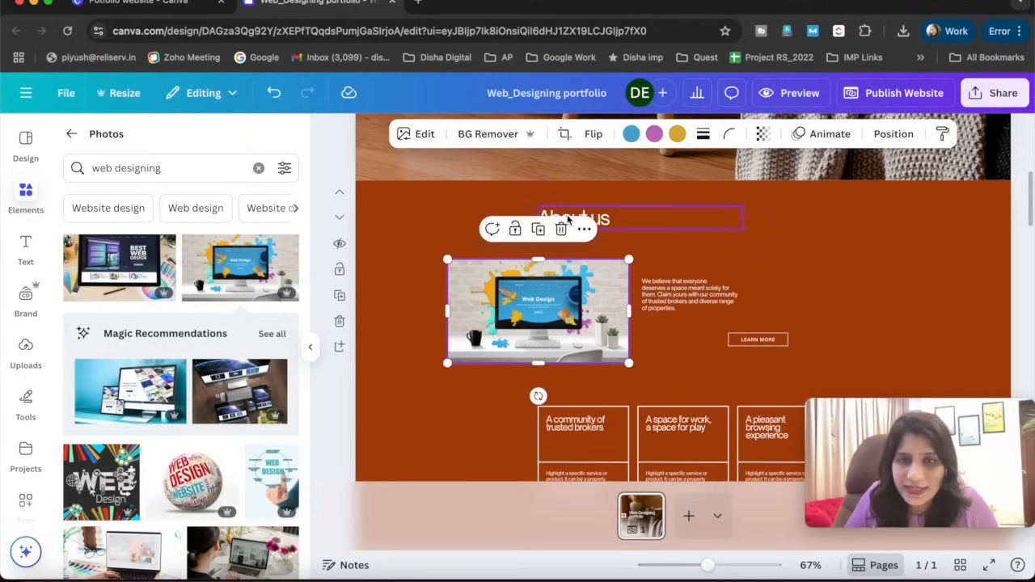
drag(614, 220, 530, 225)
click(817, 227)
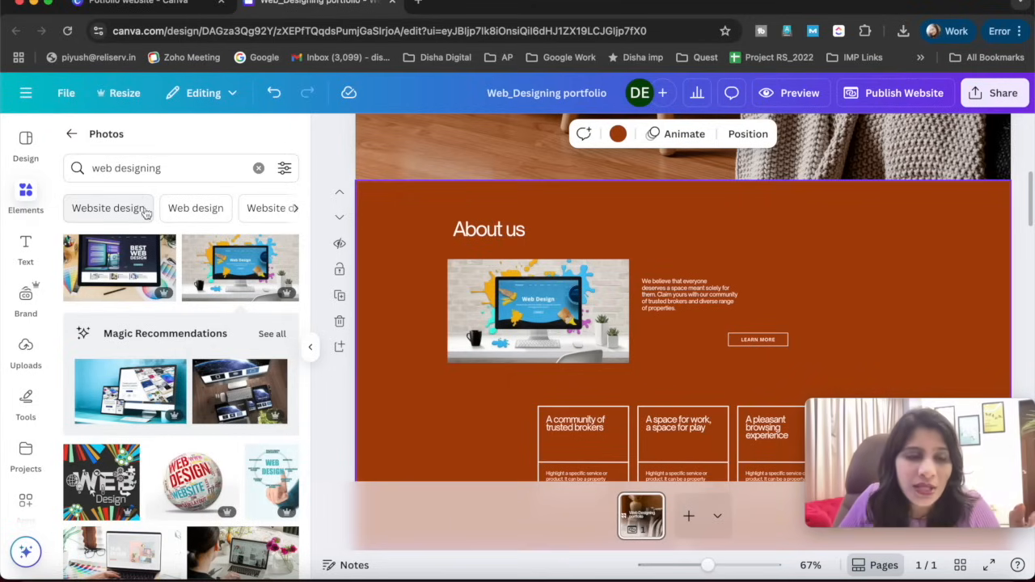
click(71, 134)
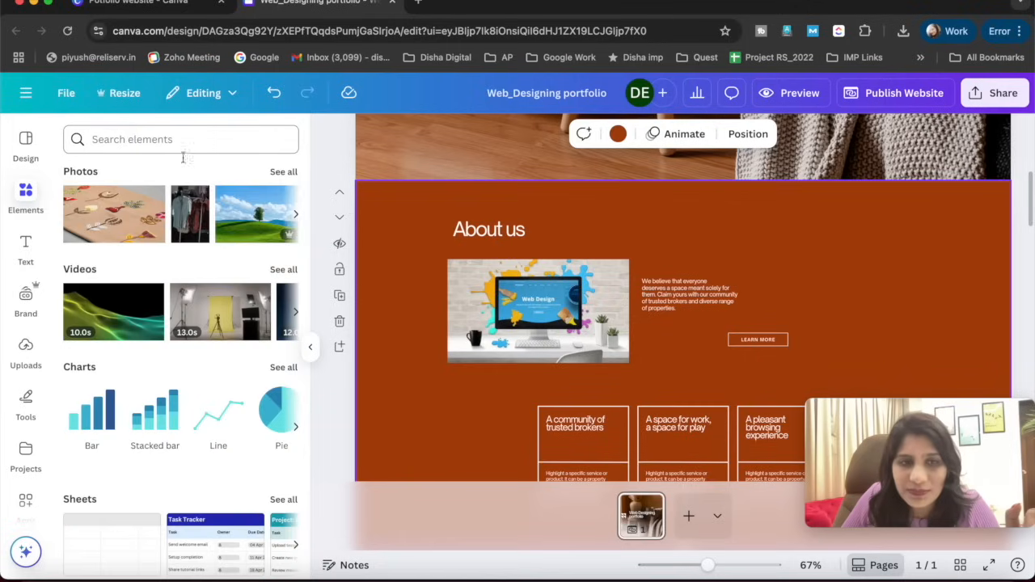
scroll(192, 368, down, 3)
scroll(416, 407, down, 5)
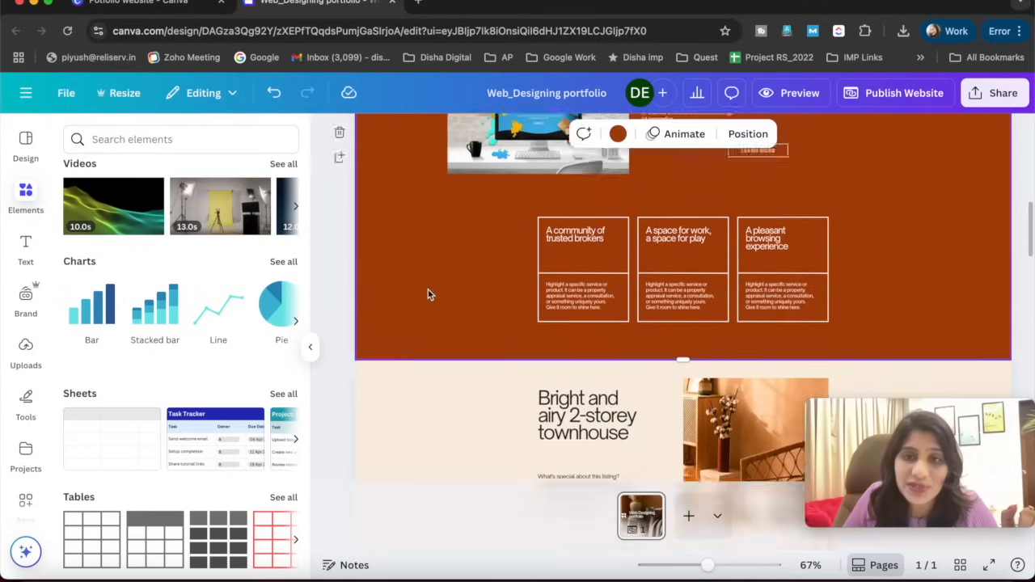
scroll(428, 289, up, 3)
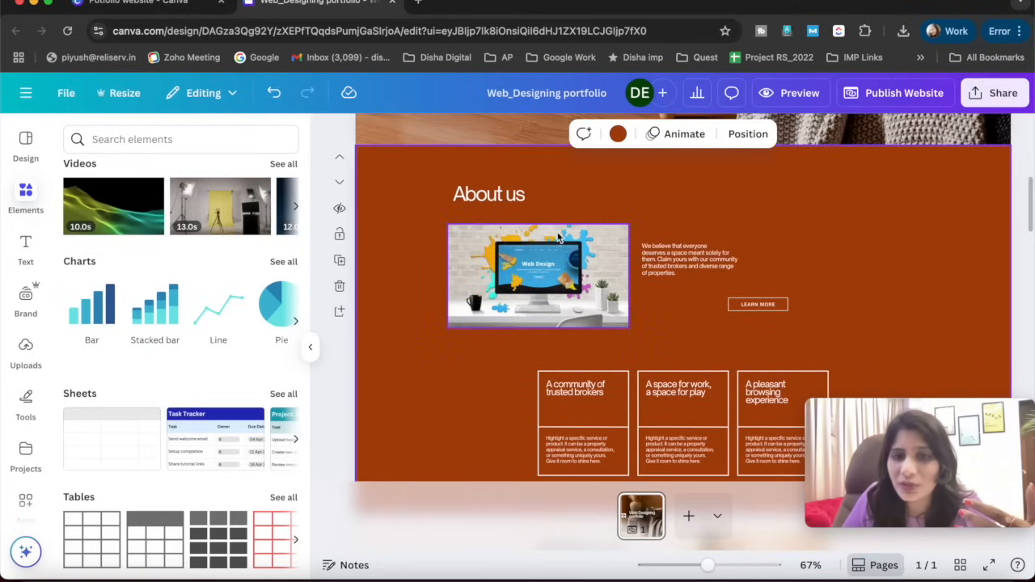
- Raise the About us paragraph beside the monitor photo and align the LEARN MORE button beneath it
click(542, 271)
drag(682, 259, 678, 243)
click(749, 308)
drag(749, 308, 663, 322)
- Change the LEARN MORE button's label to "CONTACT US TODAY"
triple_click(662, 320)
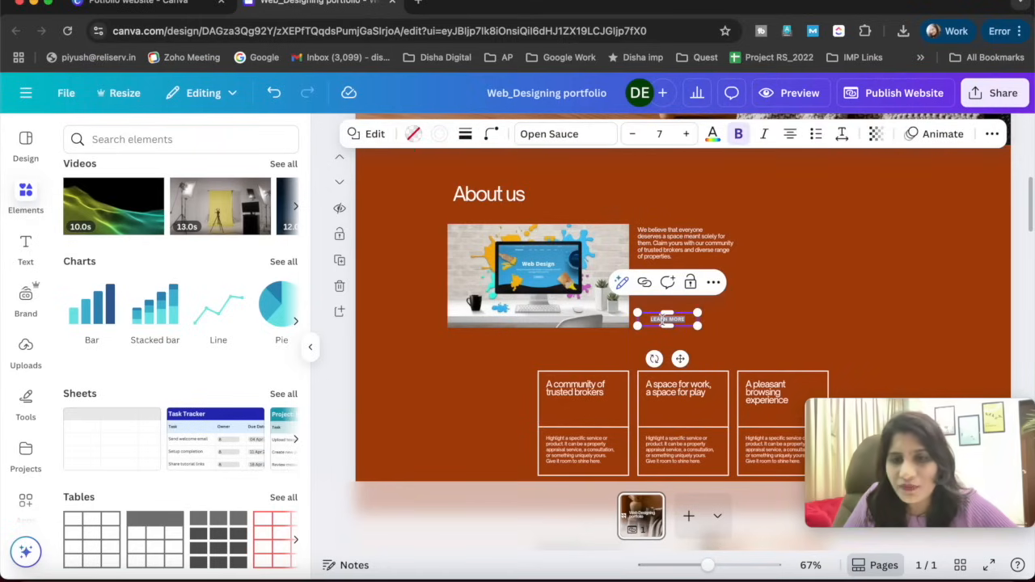
text(co)
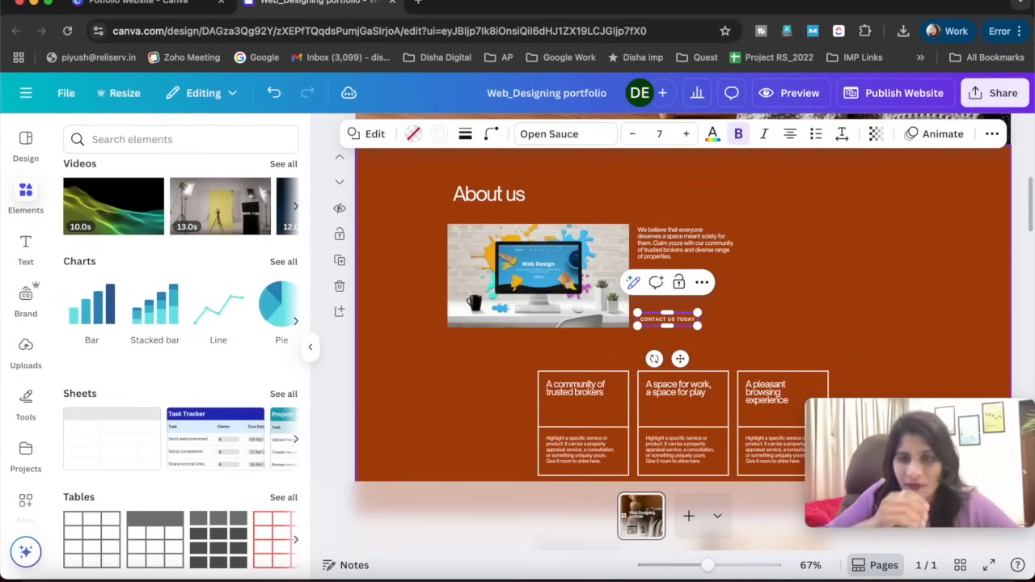
click(464, 369)
- Examine the three cards in the About us section and the photos in the townhouse and Featured Listings section
scroll(557, 267, down, 3)
click(576, 249)
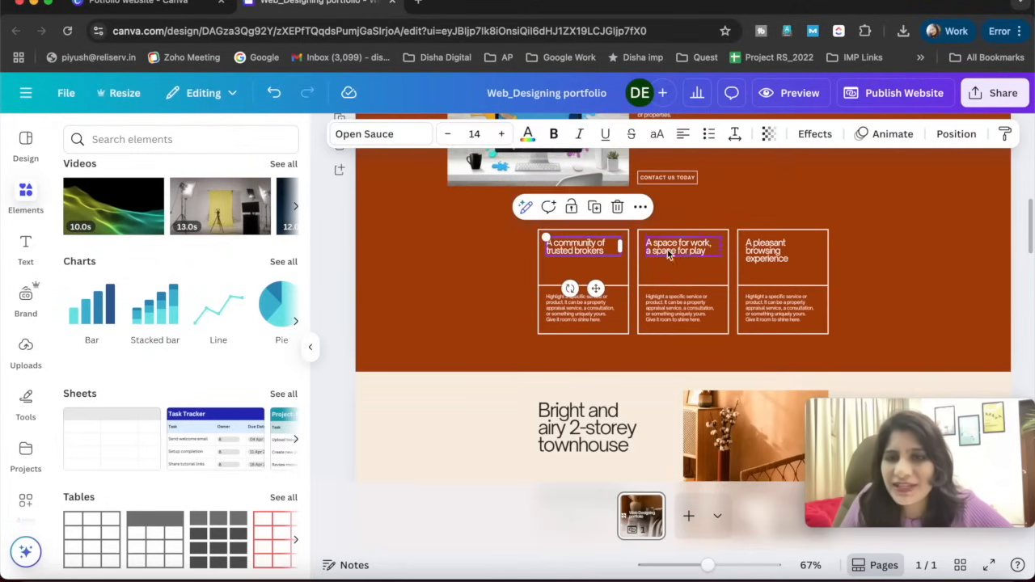
click(672, 252)
click(781, 259)
click(603, 250)
click(574, 325)
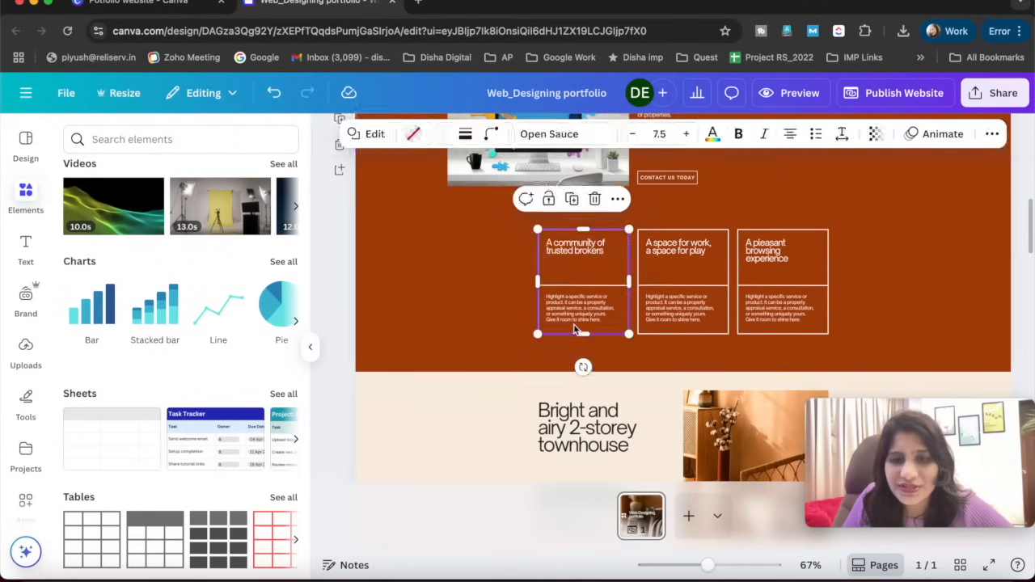
scroll(435, 330, down, 7)
scroll(435, 330, up, 3)
click(435, 329)
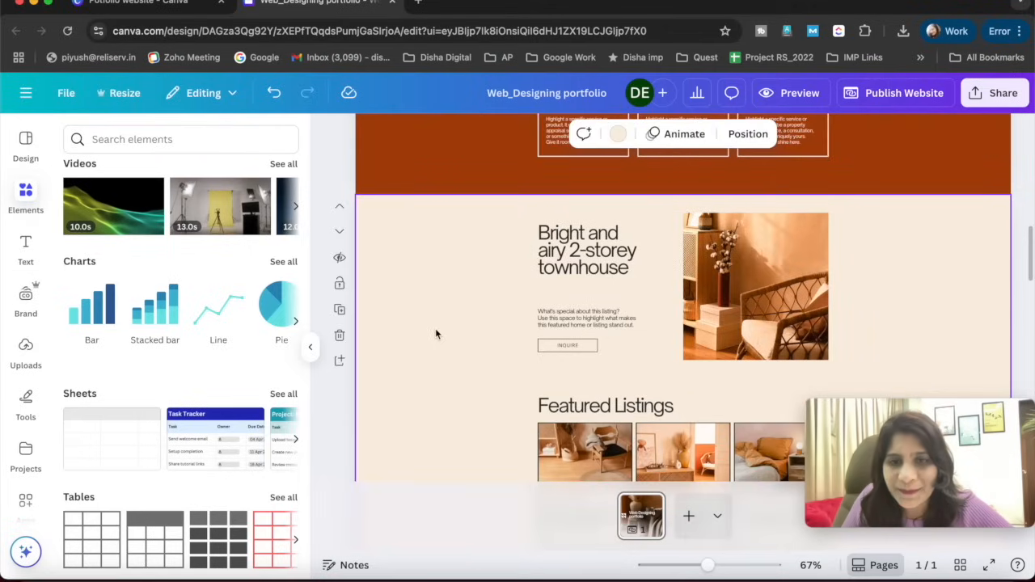
scroll(435, 328, down, 1)
click(751, 251)
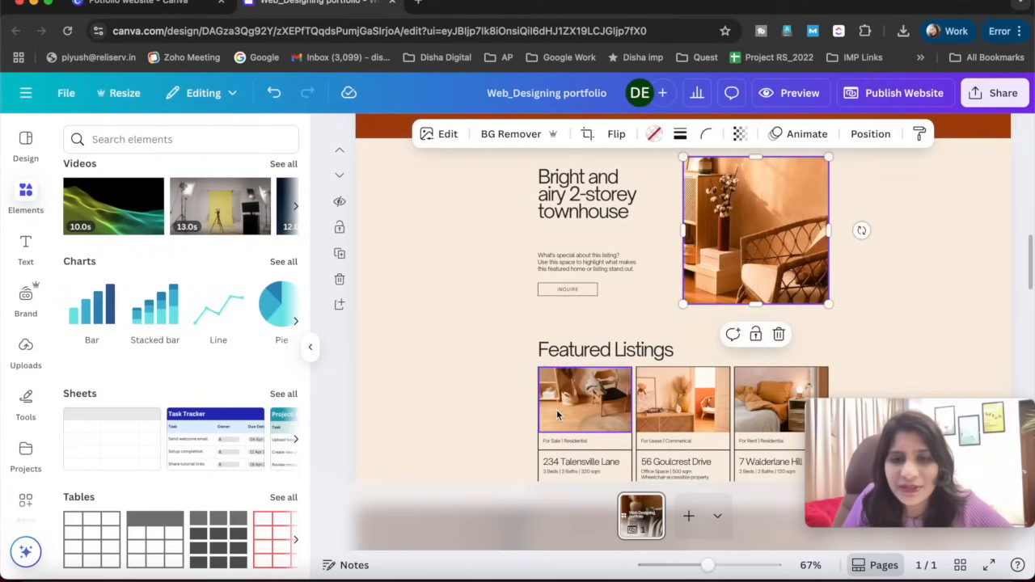
click(693, 413)
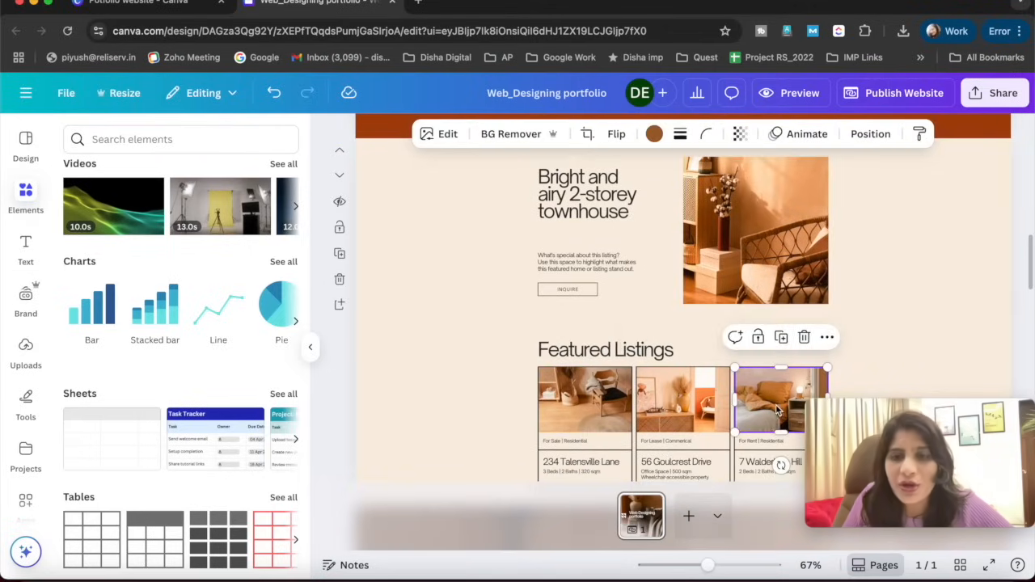
- Replace the "Featured Listings" heading with "Our Latest Work"
scroll(694, 415, down, 2)
click(619, 259)
double_click(618, 257)
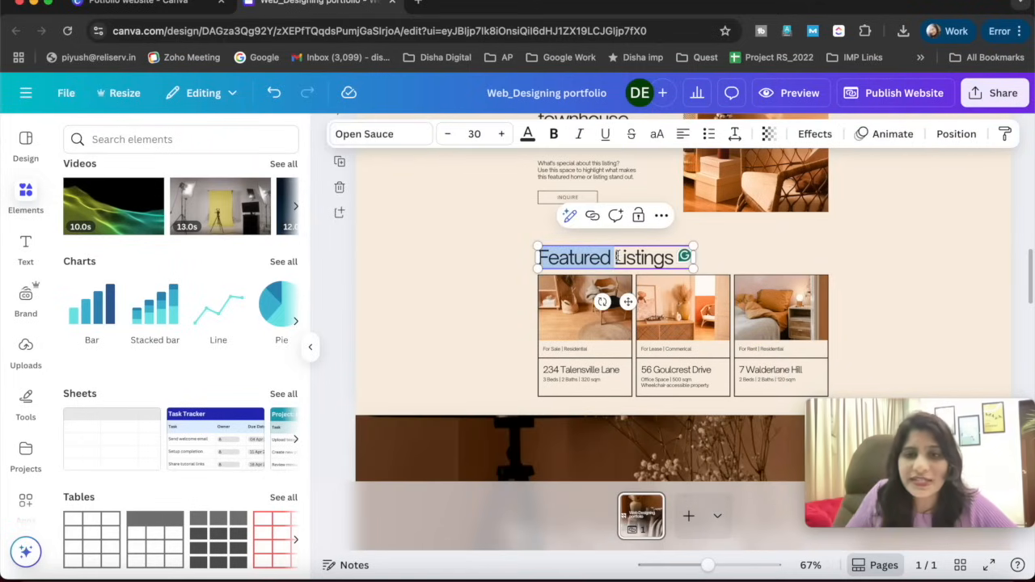
click(618, 257)
key(BackSpace)
text(Our Latest work)
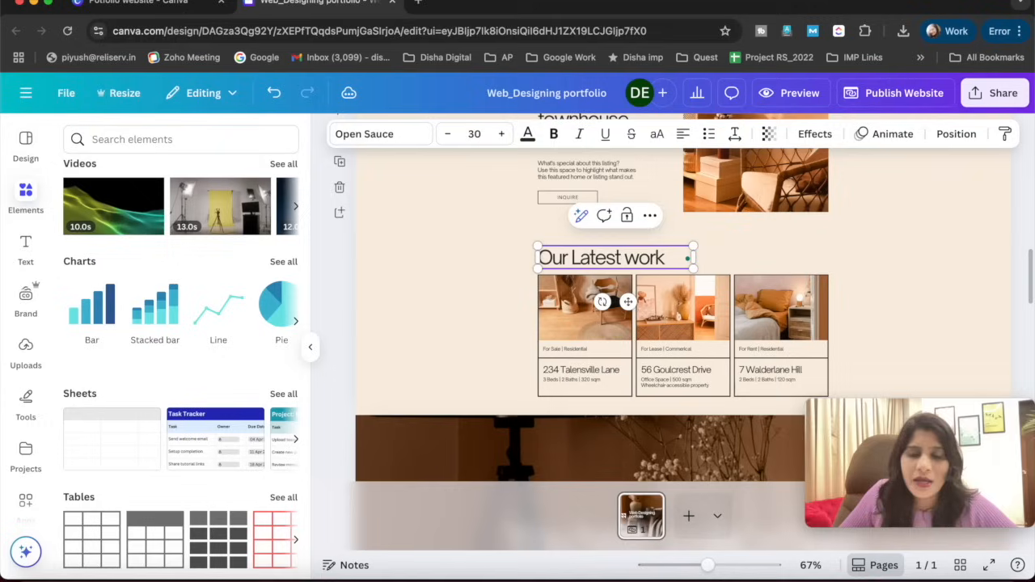
text(W)
- Search the elements for "web design" and look through the results
click(185, 139)
text(we)
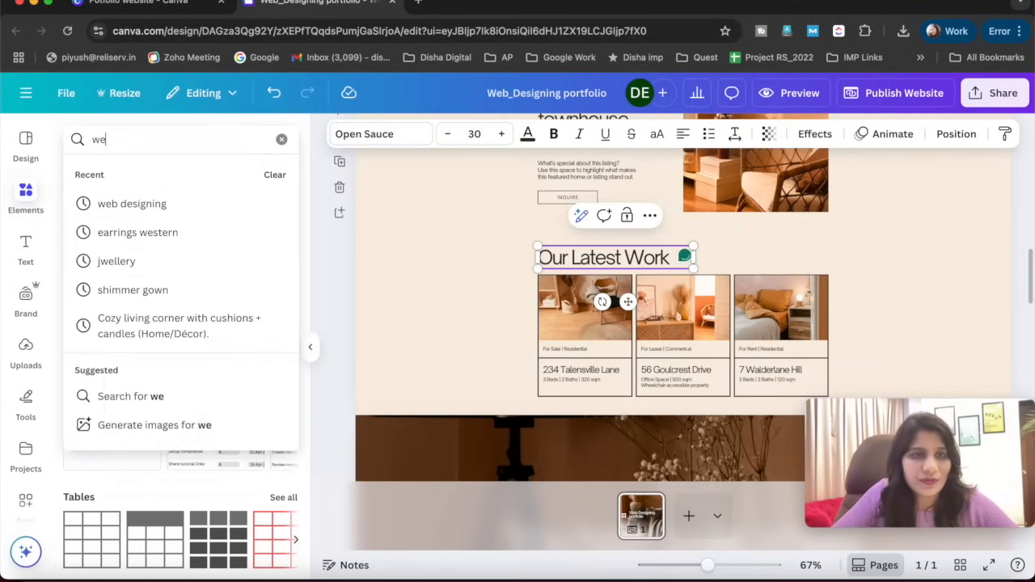
text(b design)
key(Return)
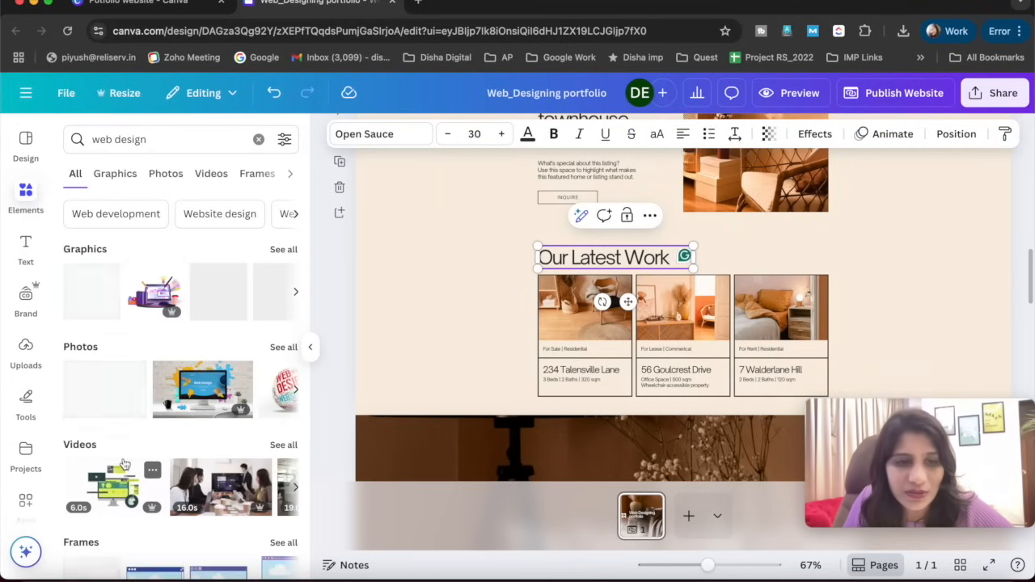
click(460, 310)
scroll(216, 340, down, 1)
scroll(216, 340, down, 3)
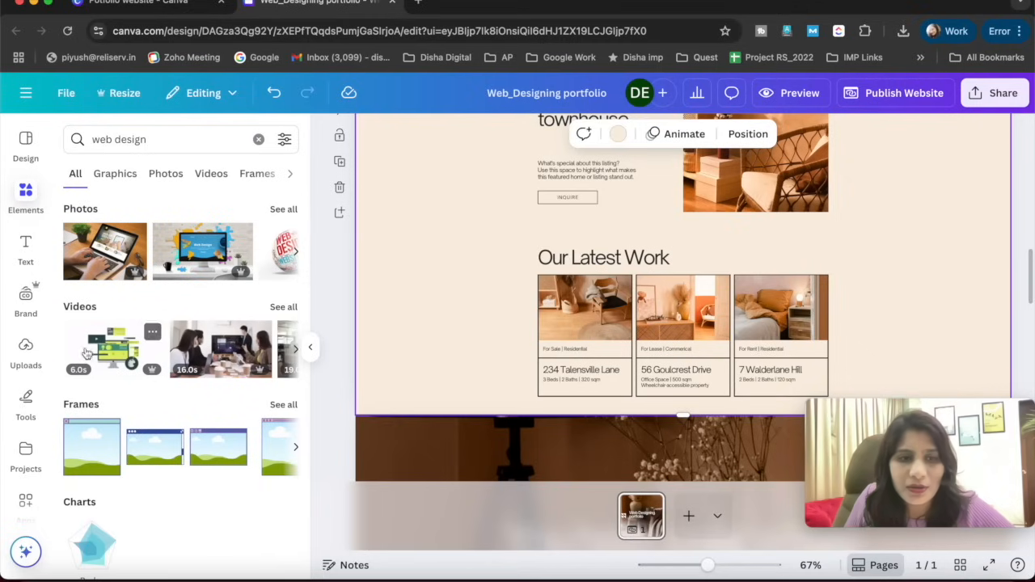
- Insert the office meeting video from the web design results, shrink it and place it over the townhouse section's text
scroll(226, 372, up, 1)
click(226, 372)
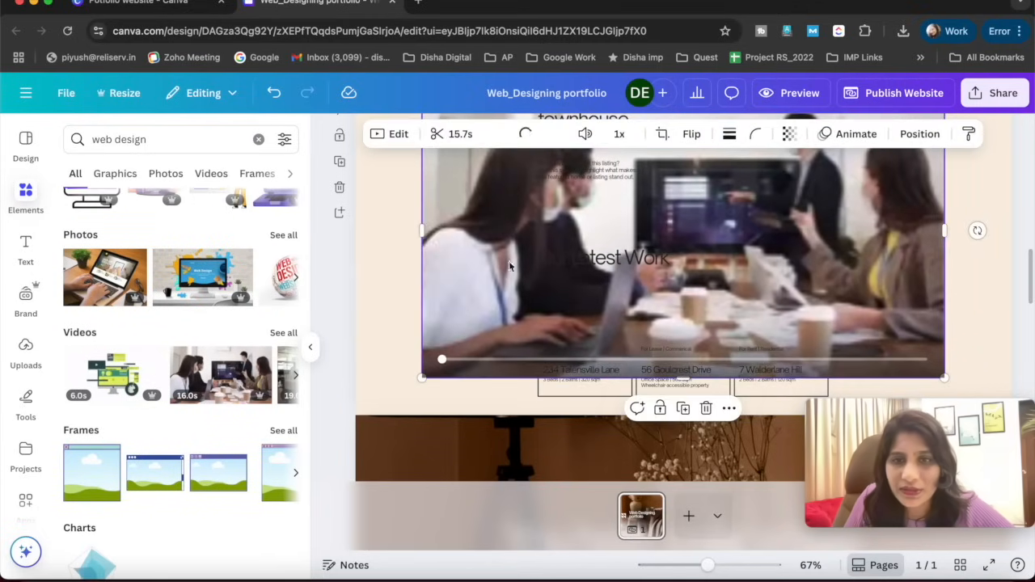
scroll(931, 202, up, 2)
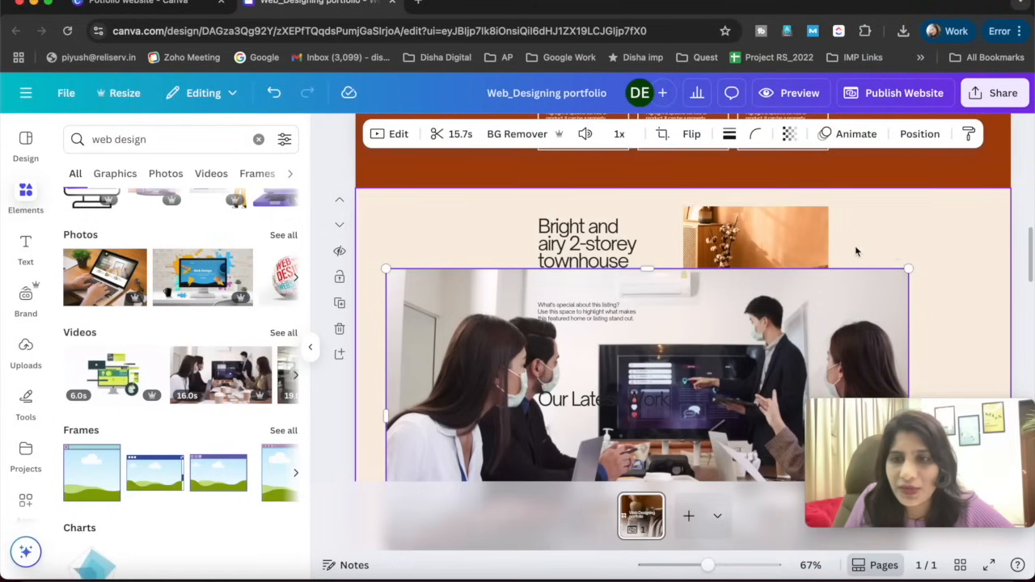
drag(907, 273, 569, 457)
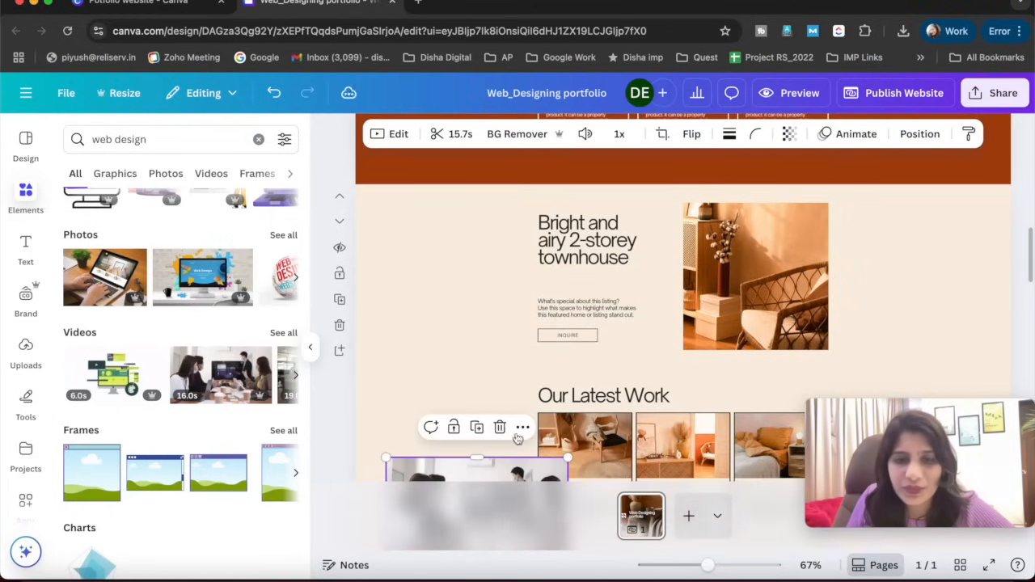
drag(478, 486, 472, 243)
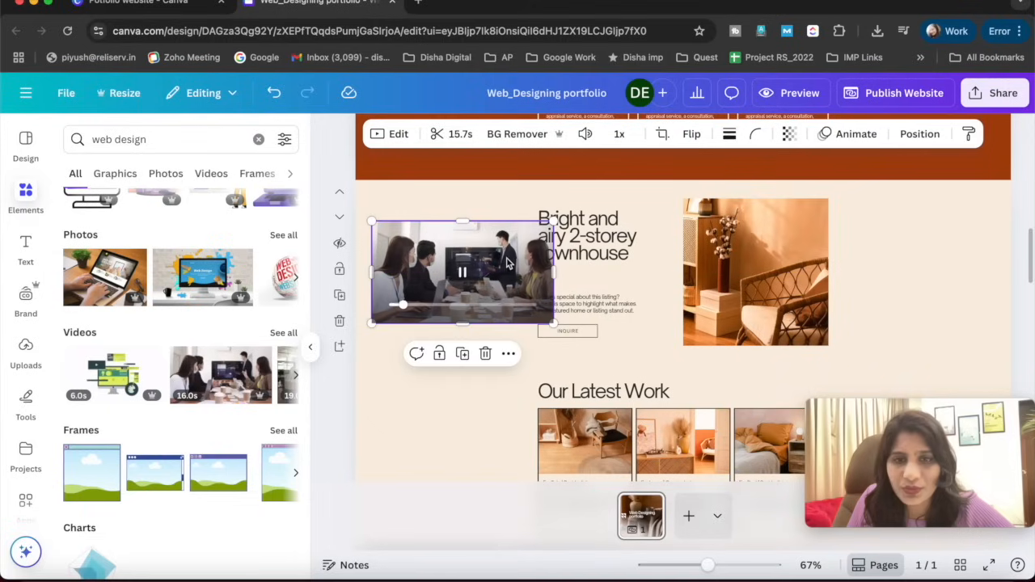
- Delete the armchair photo beside the "Bright and airy 2-storey townhouse" heading
drag(781, 250, 889, 266)
key(Delete)
drag(468, 291, 595, 327)
click(828, 275)
key(Delete)
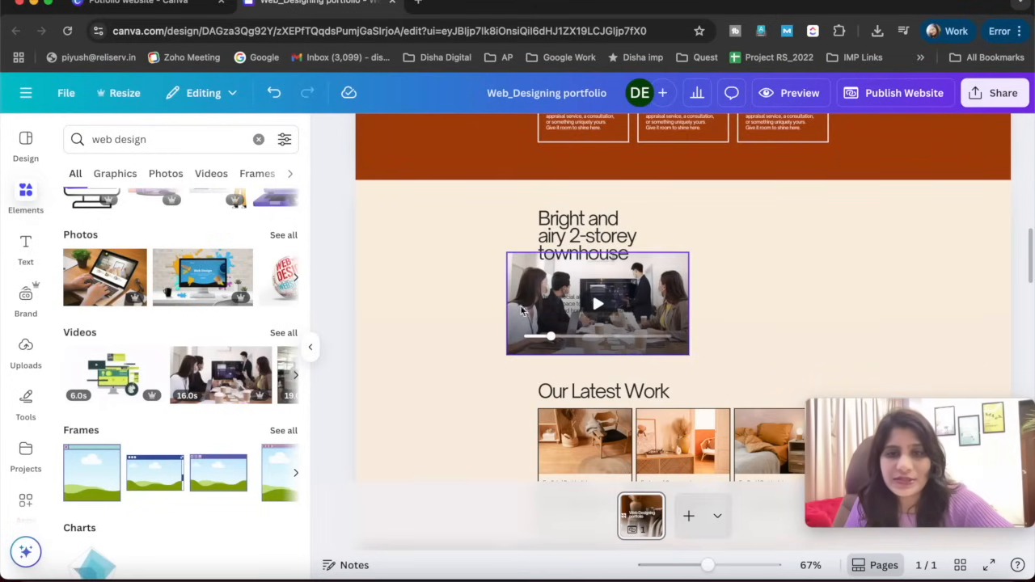
- Try the meeting video in the empty photo spot beside the townhouse heading, and delete it
click(514, 299)
drag(514, 299, 689, 258)
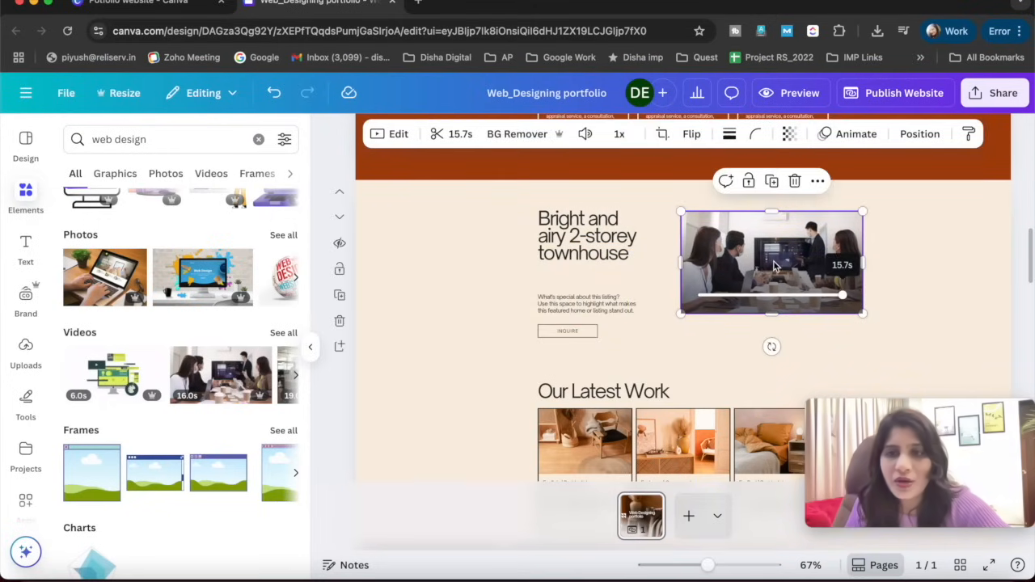
key(Delete)
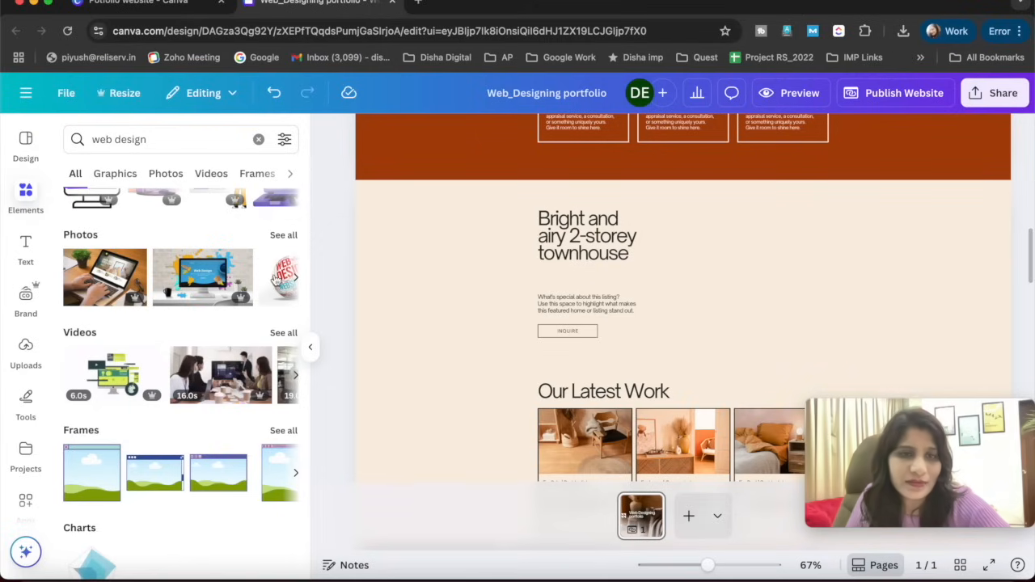
- Insert the web design globe photo beside the townhouse heading, reduce its size and remove its background
click(276, 280)
drag(719, 318, 783, 281)
drag(926, 177, 813, 277)
drag(614, 339, 710, 259)
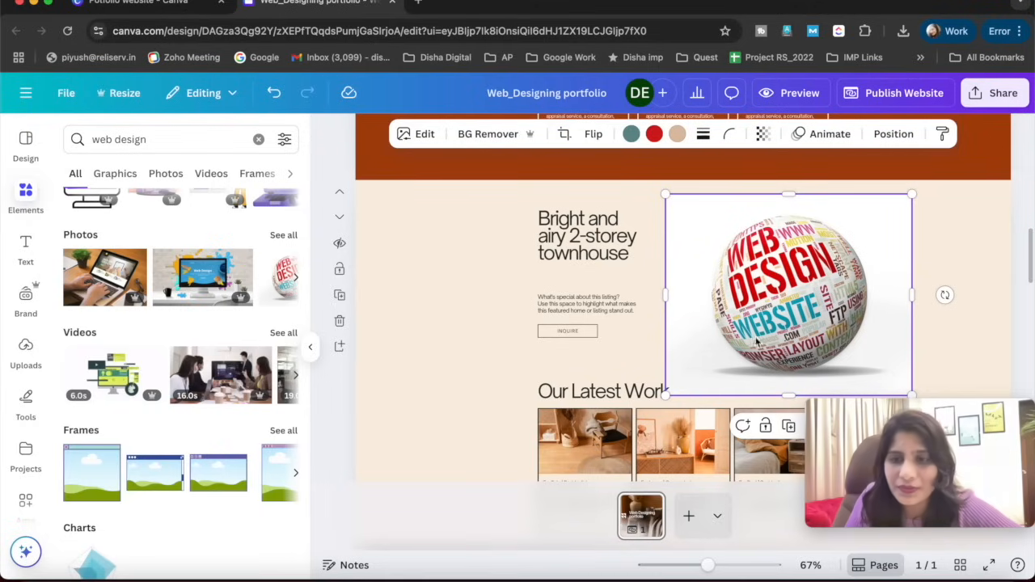
click(487, 134)
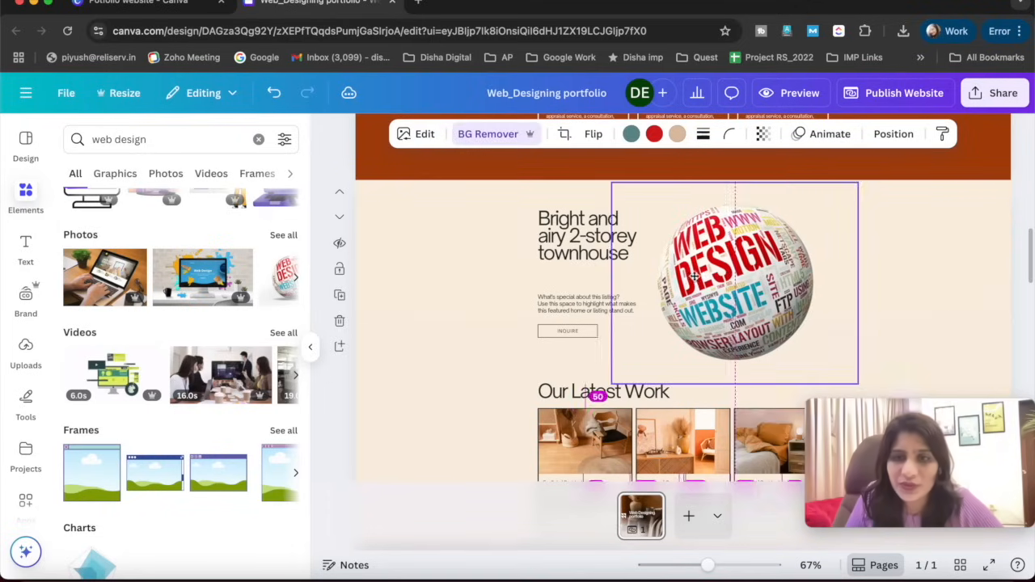
- Fine-tune the globe image's size and position so it fits beside the townhouse text, above "Our Latest Work"
drag(862, 181, 774, 253)
drag(710, 312, 761, 263)
drag(822, 335, 905, 402)
drag(785, 340, 762, 330)
drag(878, 201, 859, 217)
drag(786, 277, 784, 265)
click(425, 360)
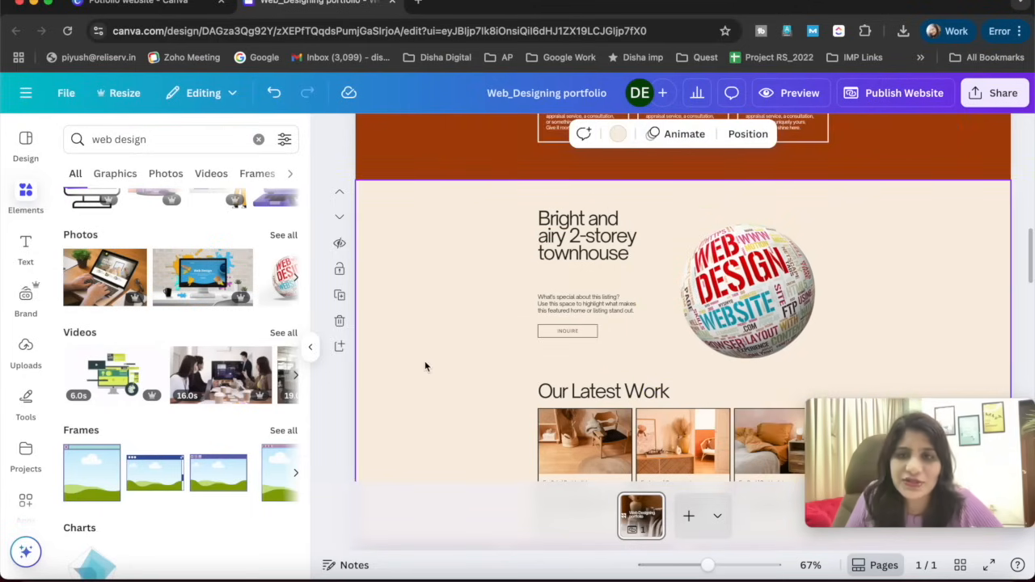
scroll(425, 361, down, 2)
click(723, 240)
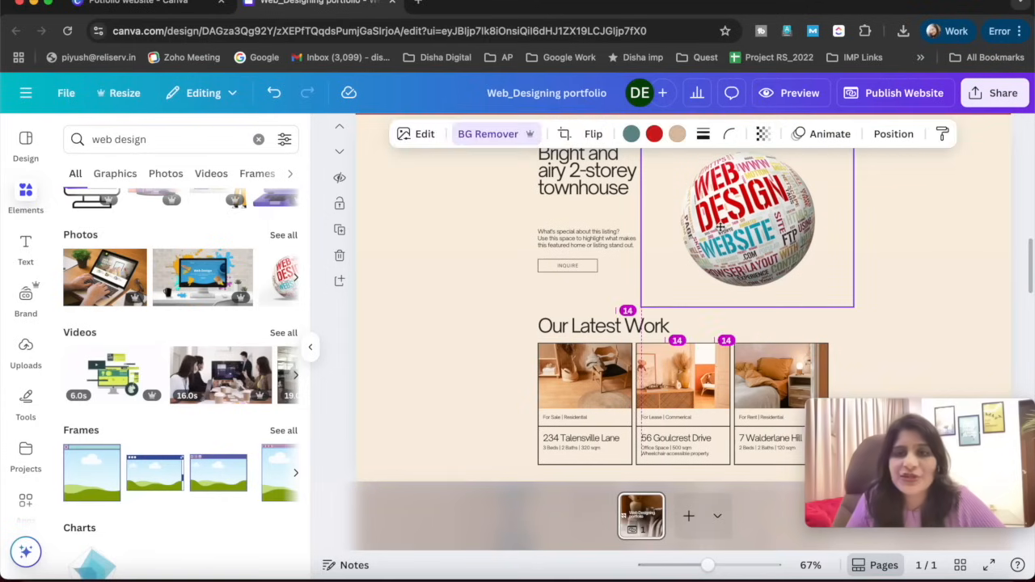
click(414, 331)
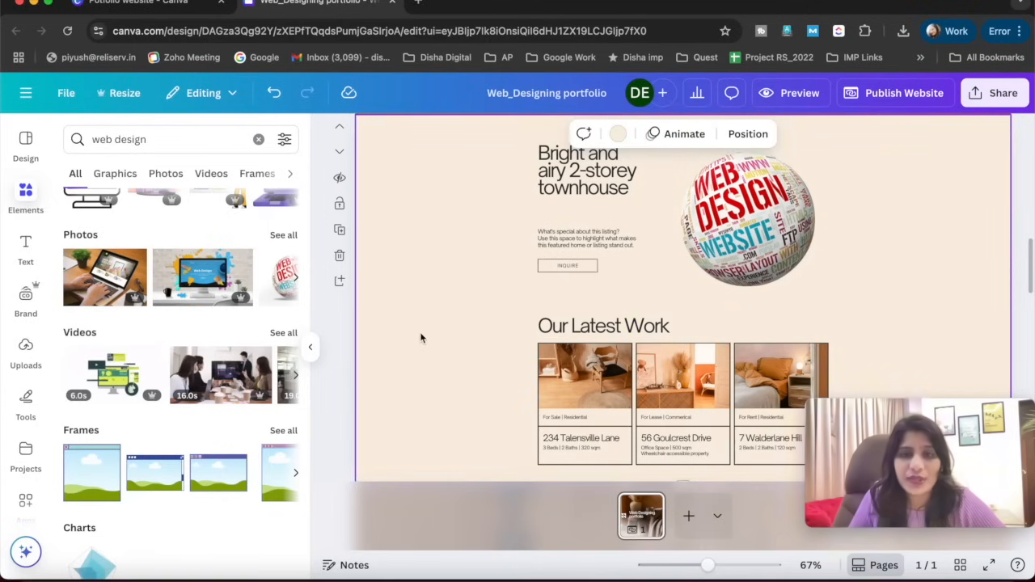
- Examine the footer's editable company name, "Join our community" contact details and "Business Hours" text
scroll(421, 338, down, 15)
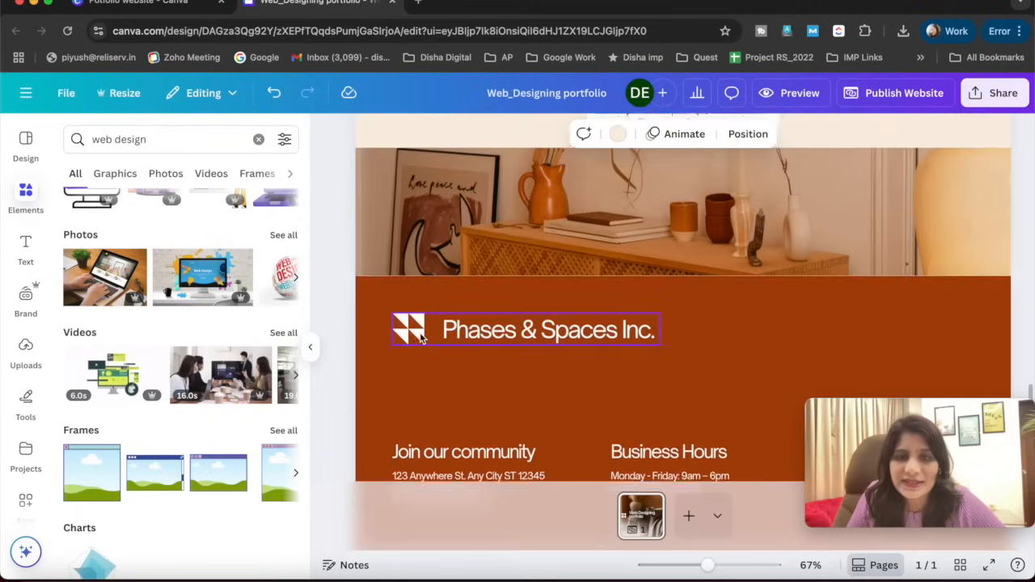
scroll(420, 338, down, 5)
scroll(420, 338, up, 4)
click(517, 302)
double_click(483, 296)
drag(446, 293, 639, 292)
text(Your company name.)
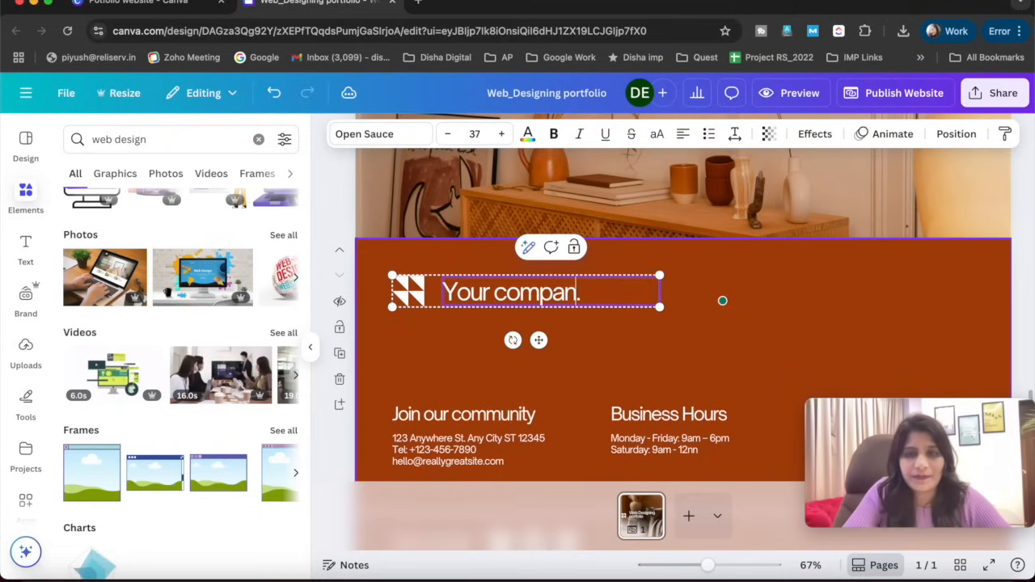
click(424, 420)
click(621, 415)
scroll(632, 370, down, 3)
- Add a subheading text to the hero section below the "Web Designing portfolio" title
scroll(630, 368, up, 15)
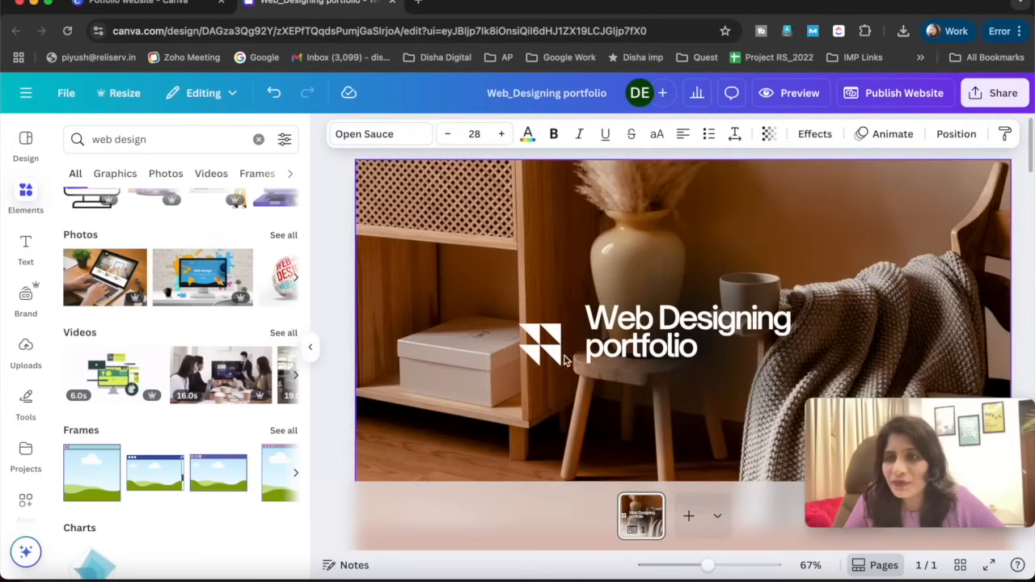
click(438, 270)
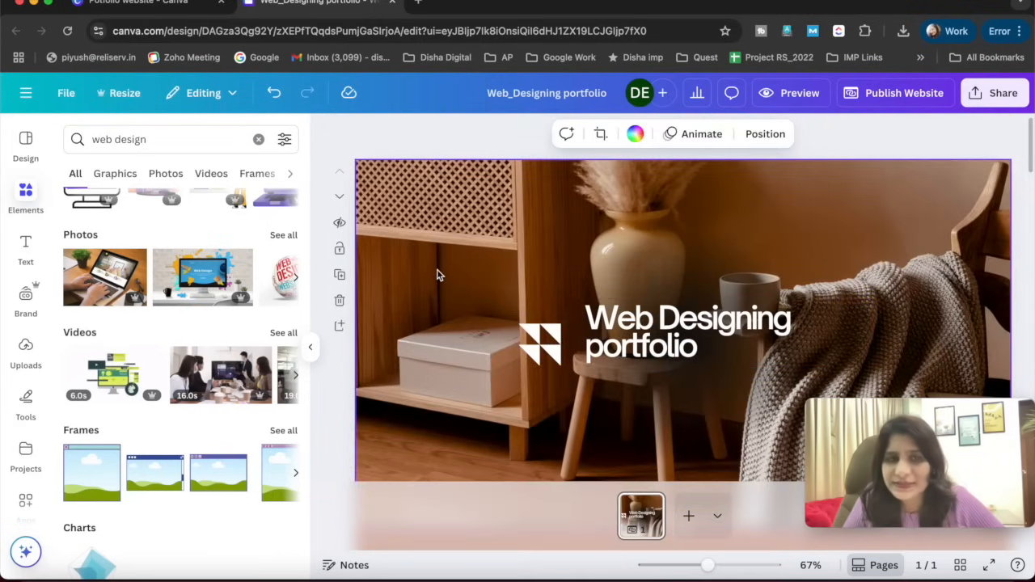
click(25, 246)
scroll(516, 353, down, 3)
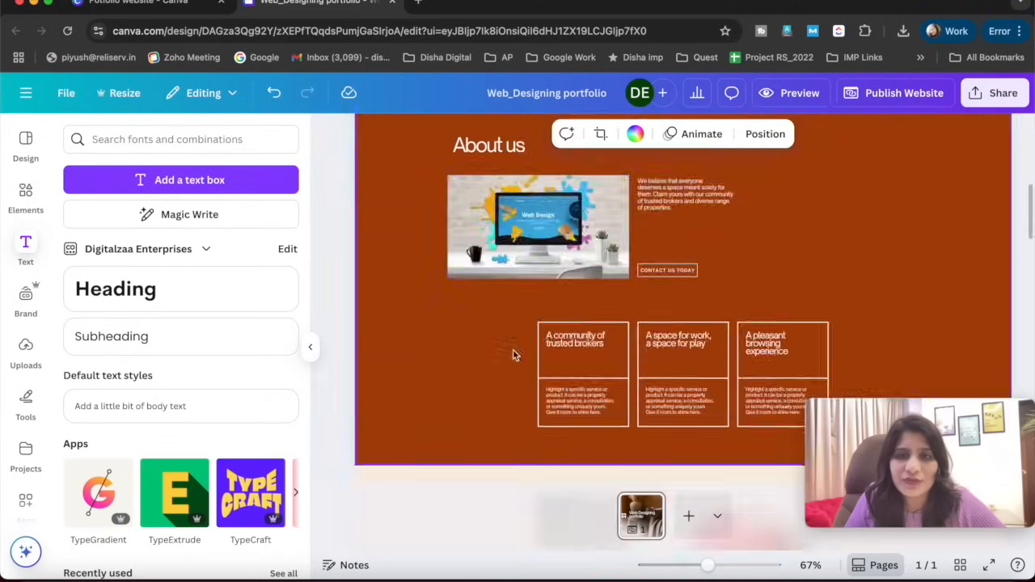
scroll(515, 353, up, 5)
scroll(530, 341, down, 3)
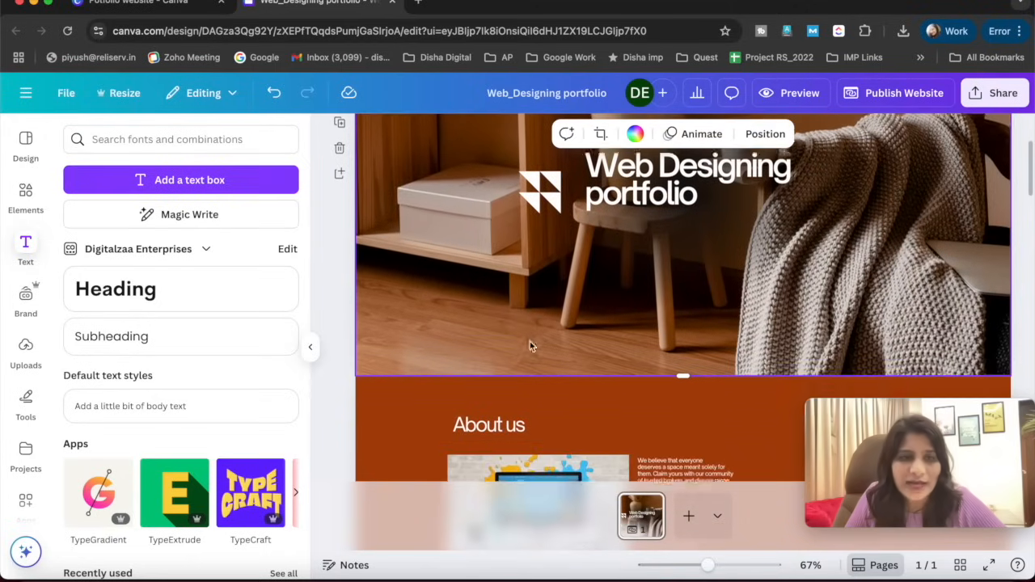
click(181, 351)
click(615, 311)
drag(696, 245, 636, 227)
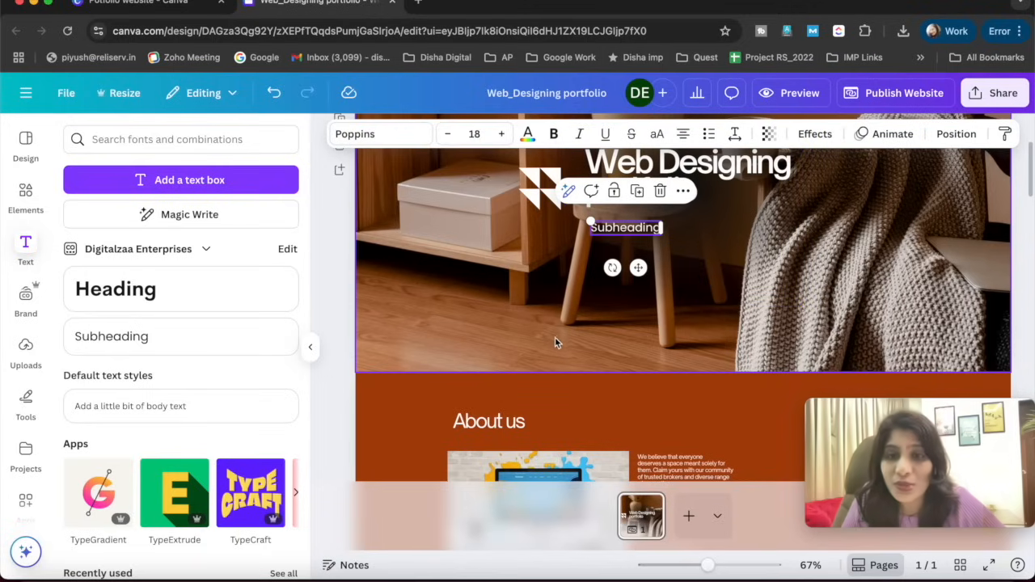
- Enlarge the hero subheading to font size 31.4 and align it with the title's left edge
drag(591, 221, 621, 239)
click(459, 256)
scroll(458, 256, up, 2)
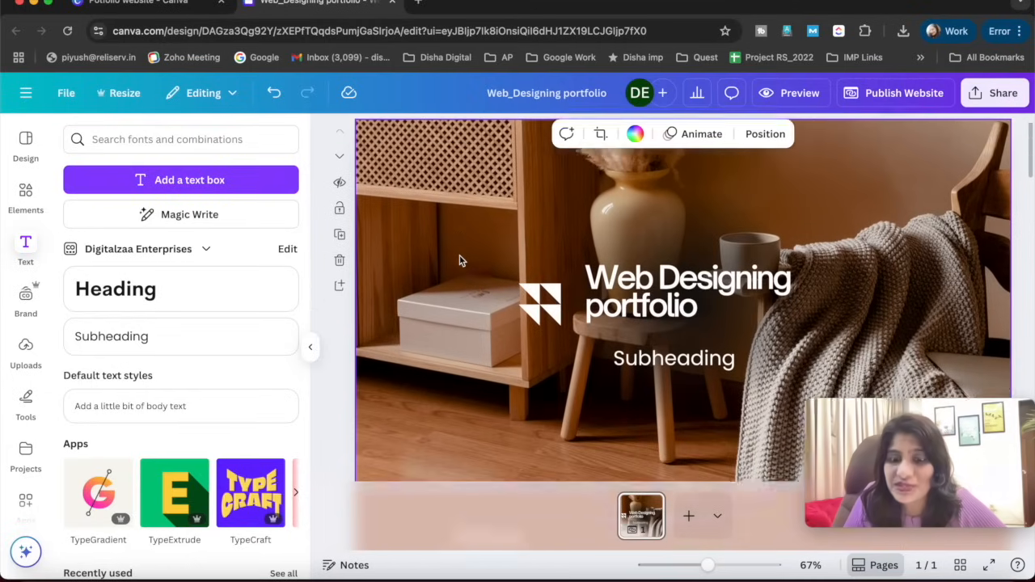
scroll(459, 258, down, 1)
drag(697, 311, 670, 302)
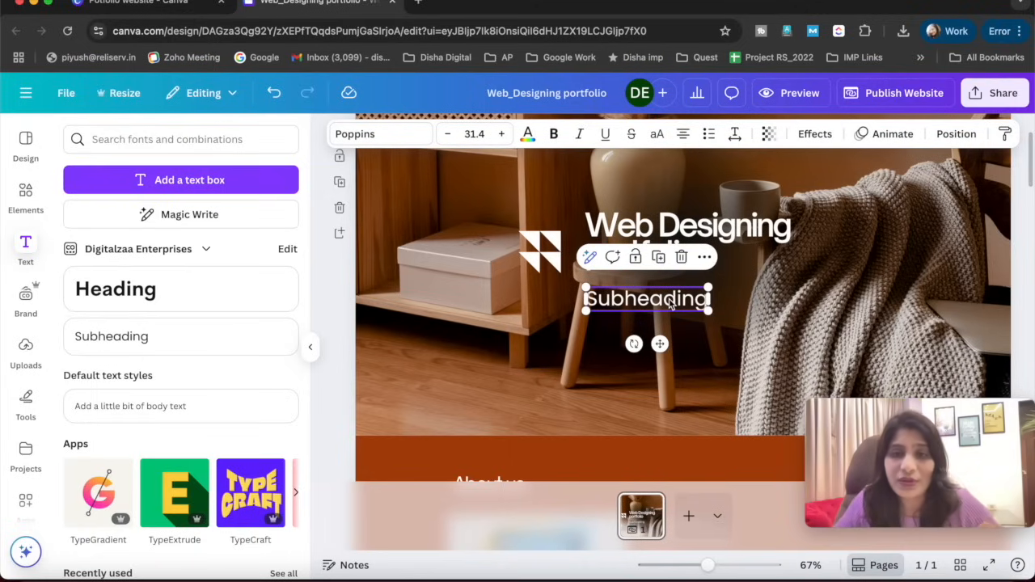
- Replace the hero subheading's text with "tagline ---"
double_click(670, 300)
text(tag)
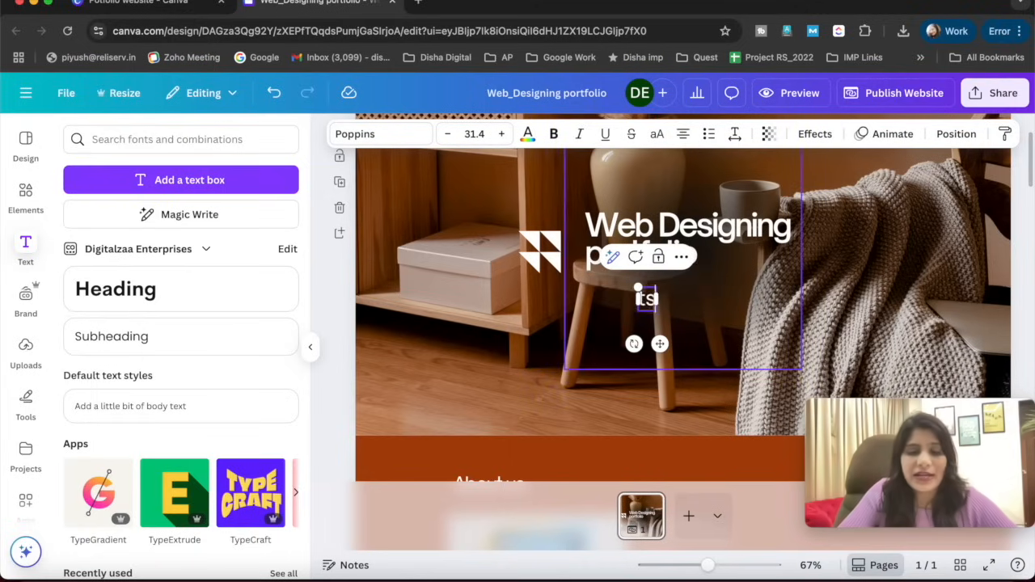
text(line ---)
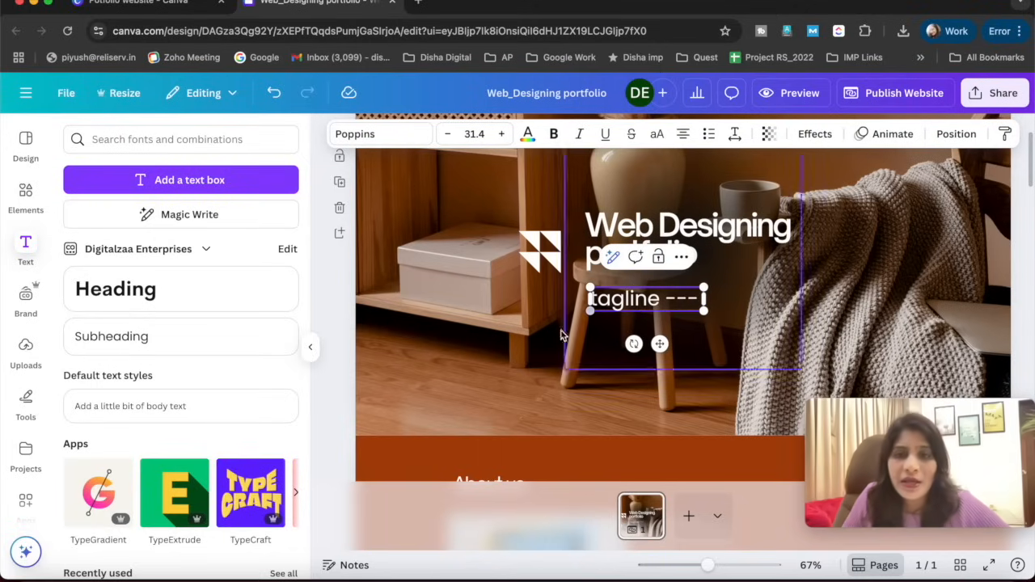
click(474, 368)
- Open the desktop preview of the website and look over its hero section
scroll(476, 371, down, 3)
scroll(478, 374, down, 10)
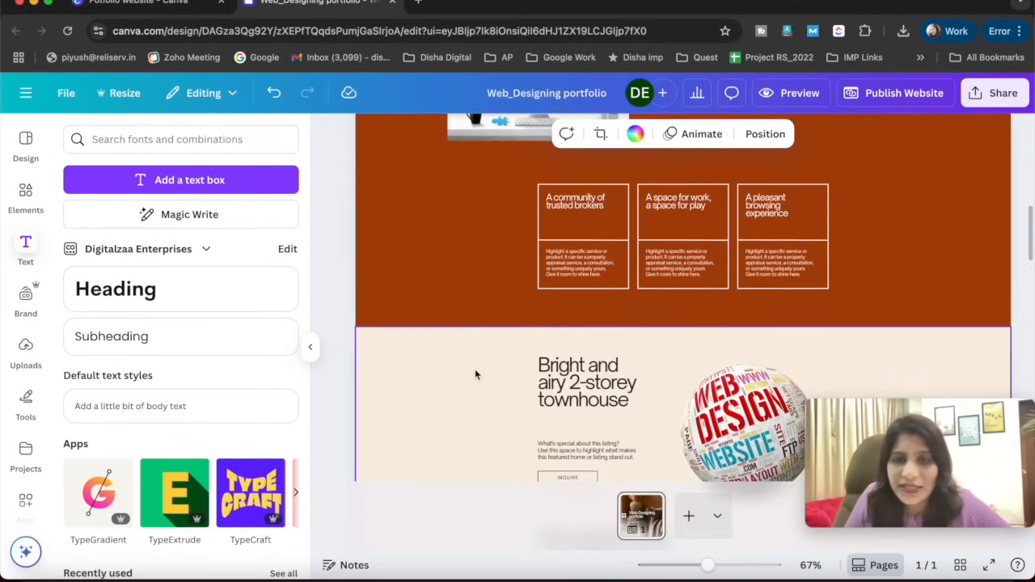
scroll(564, 247, up, 15)
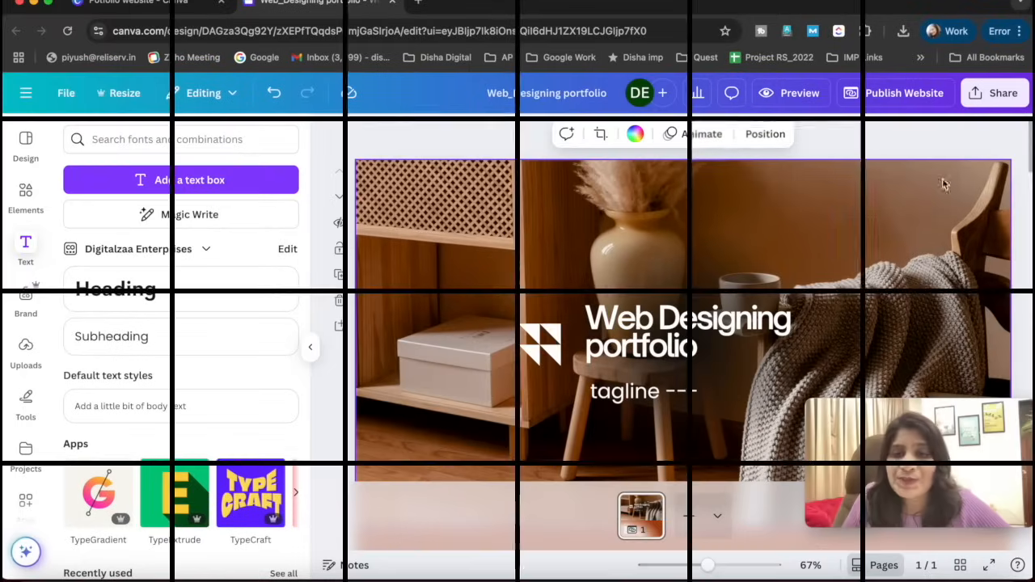
click(776, 94)
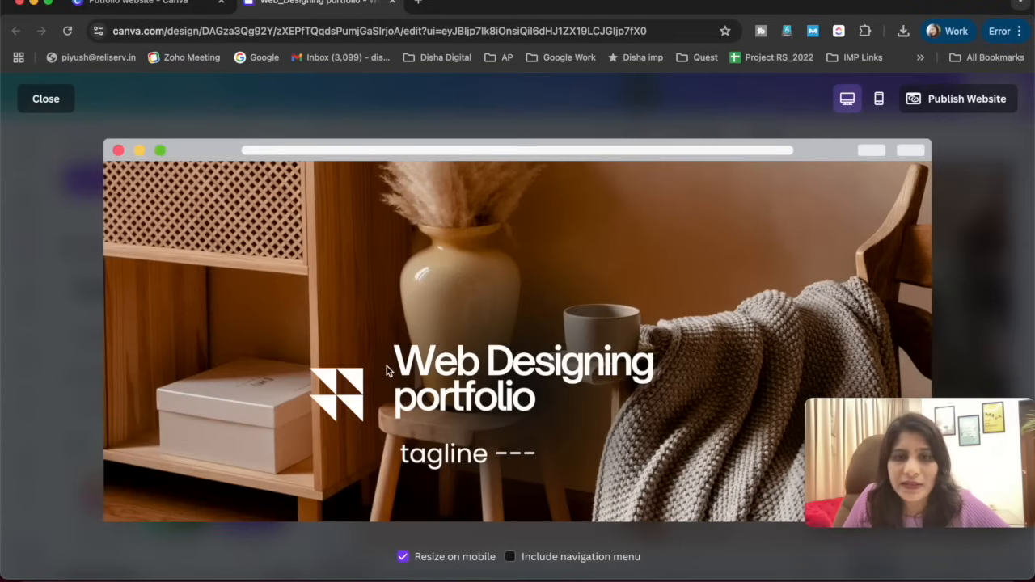
drag(857, 401, 884, 4)
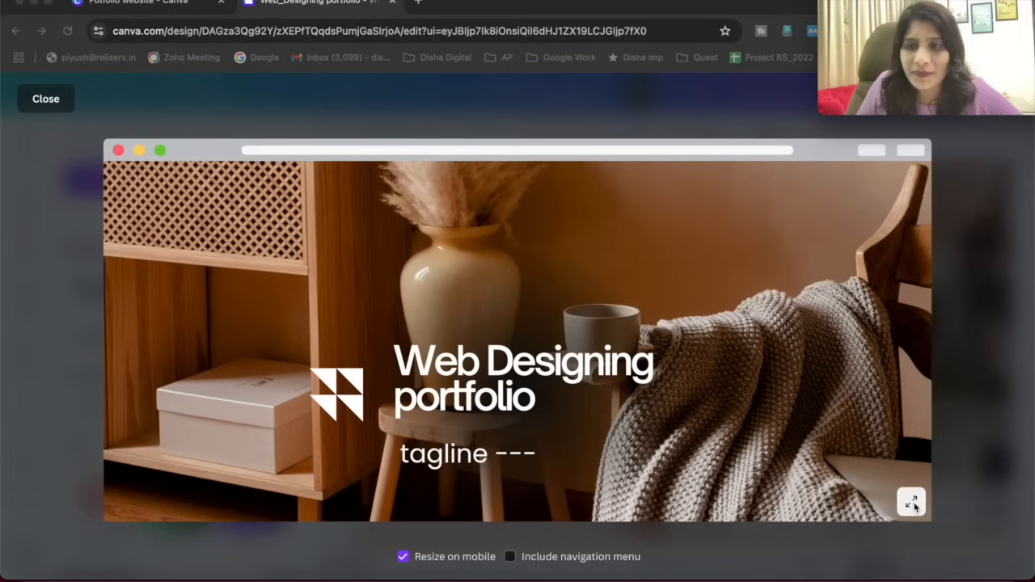
scroll(531, 439, down, 1)
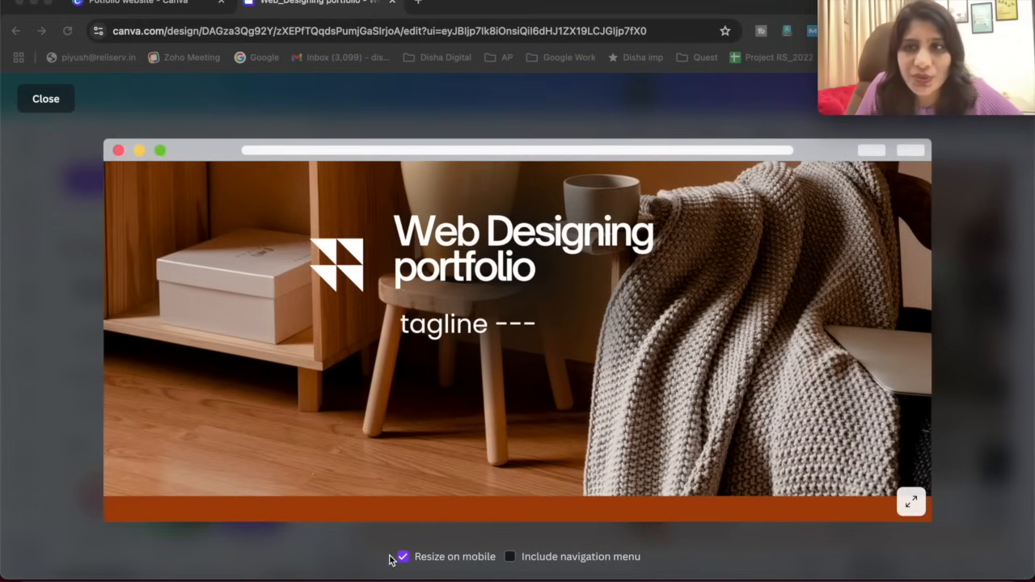
drag(924, 4, 911, 490)
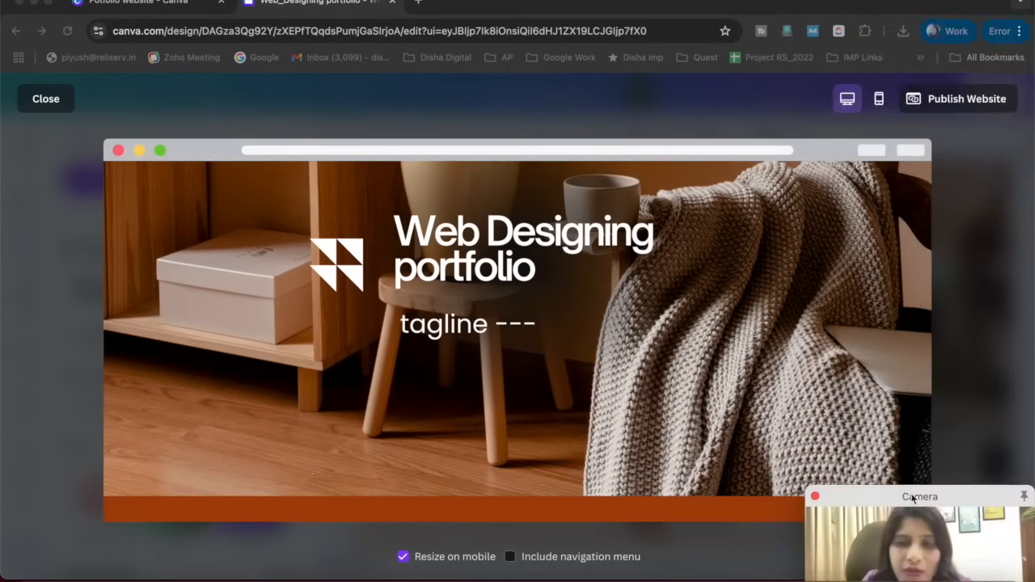
- Try the preview with Resize on mobile turned off and the navigation menu included, restoring both options
click(403, 563)
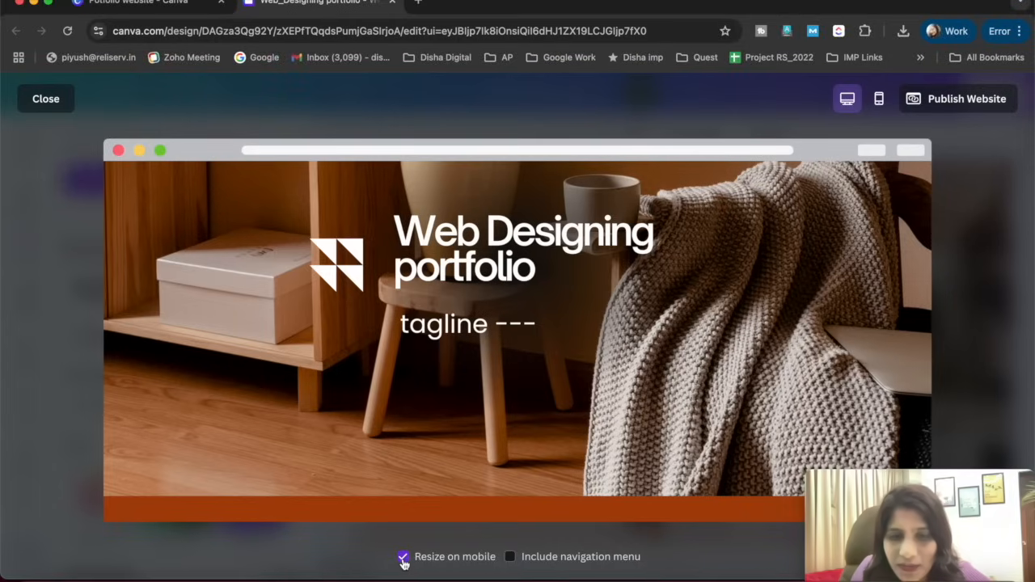
click(402, 557)
click(403, 558)
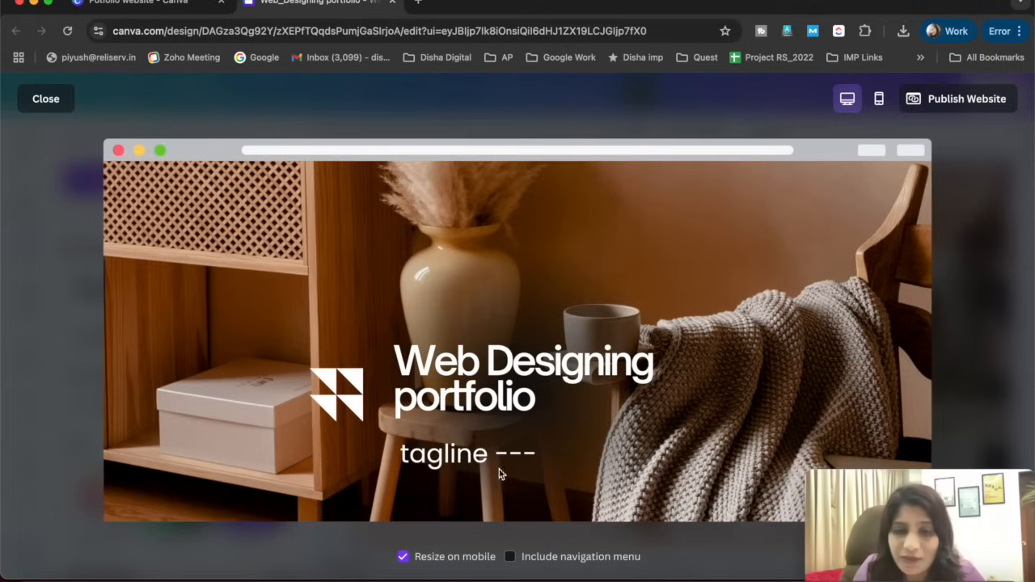
click(510, 557)
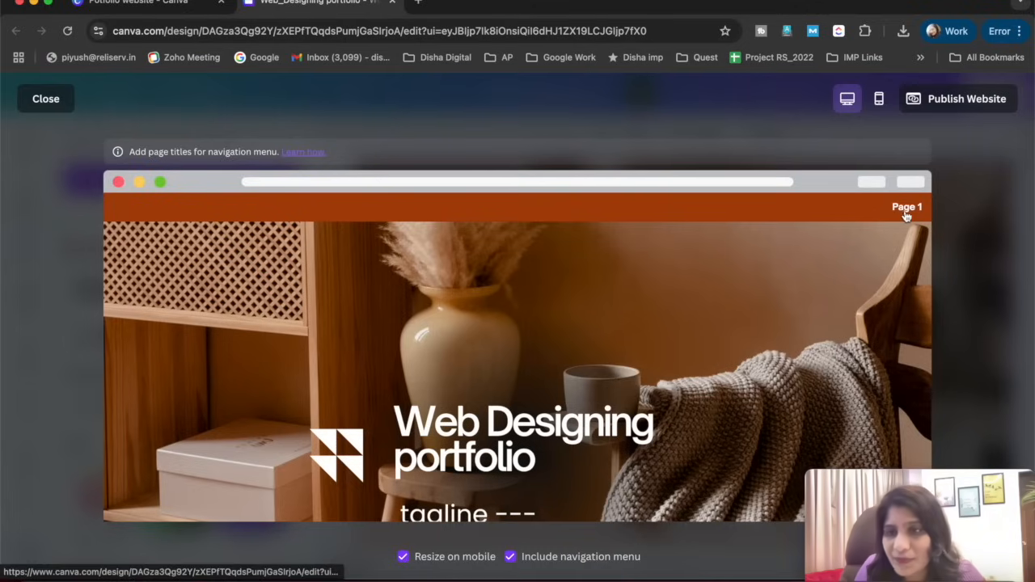
click(510, 556)
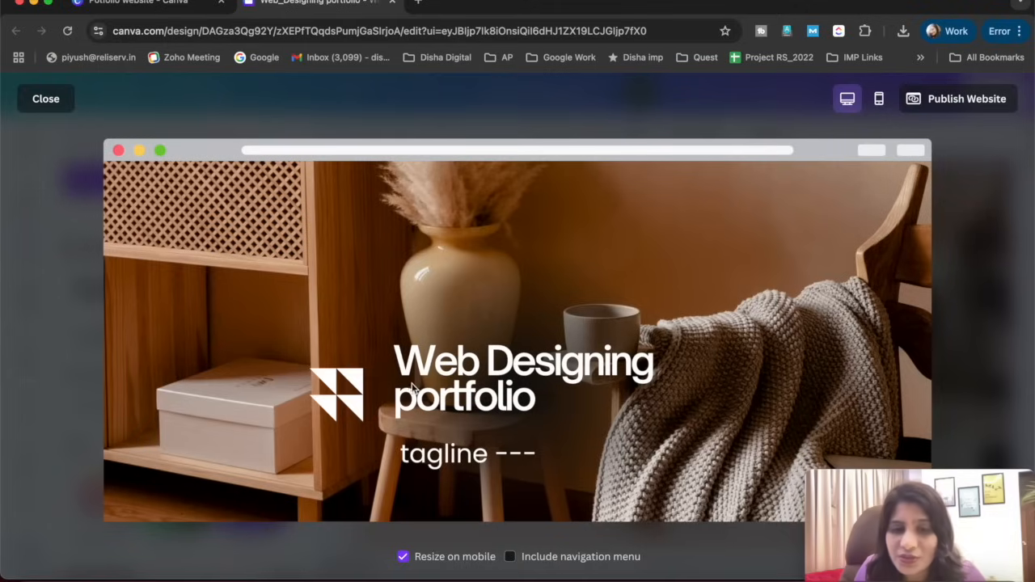
- Review the page's sections in the desktop preview and switch to the mobile preview
scroll(413, 389, down, 5)
scroll(411, 394, down, 15)
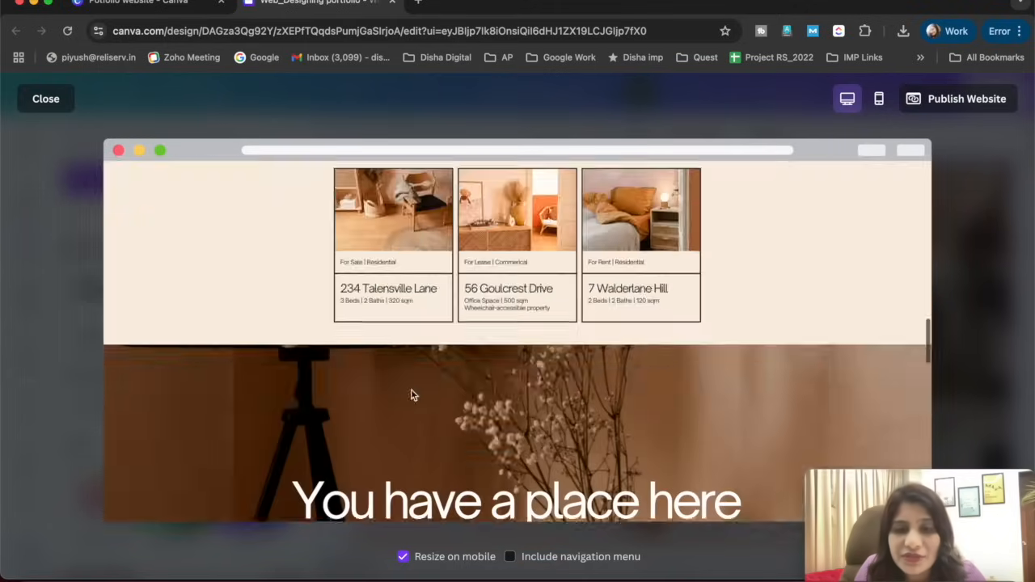
scroll(411, 394, up, 10)
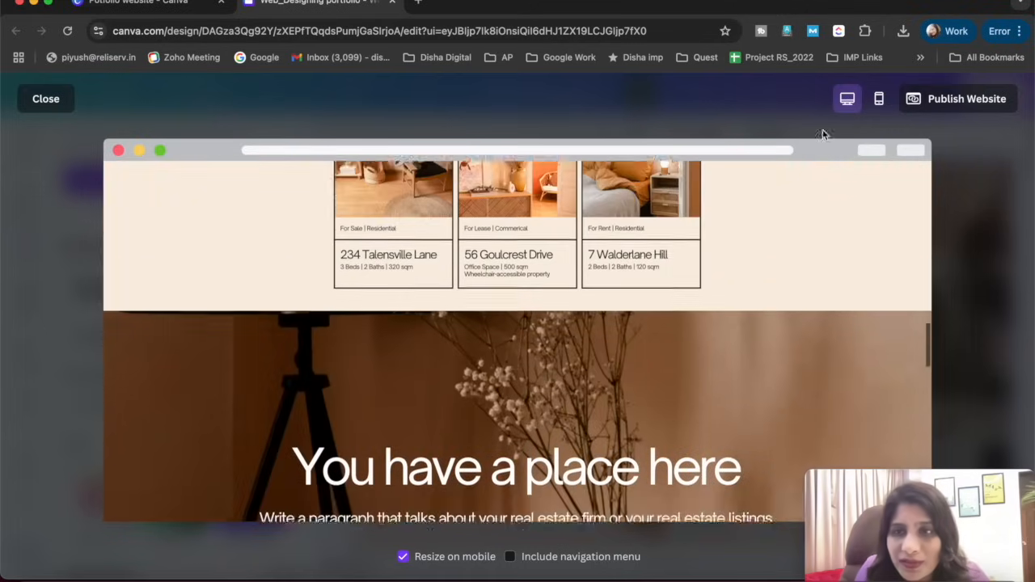
click(881, 104)
scroll(517, 324, up, 10)
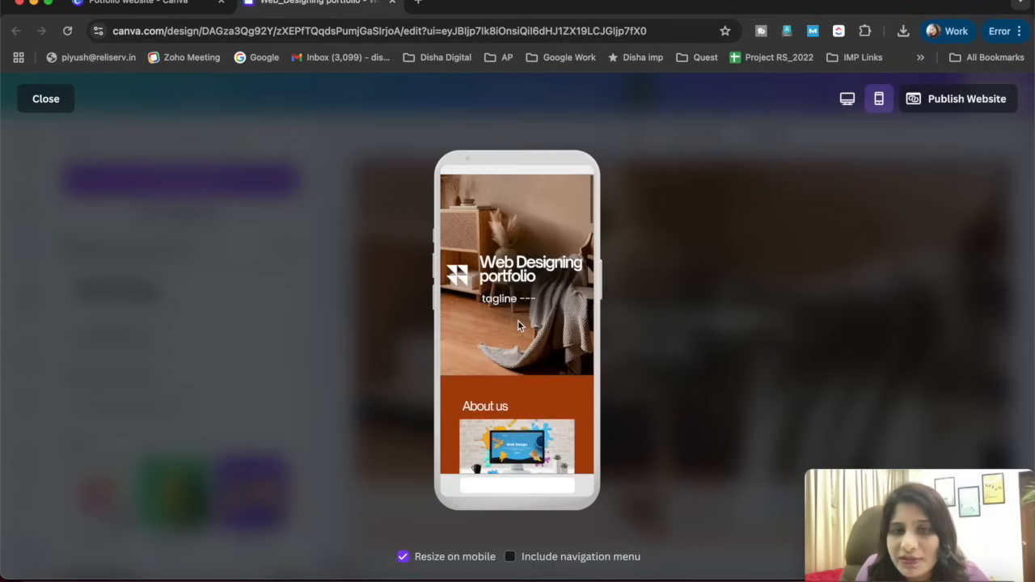
- Review the page's sections in the mobile preview, close the preview and look over the page in the editor
scroll(518, 323, down, 5)
scroll(518, 326, down, 10)
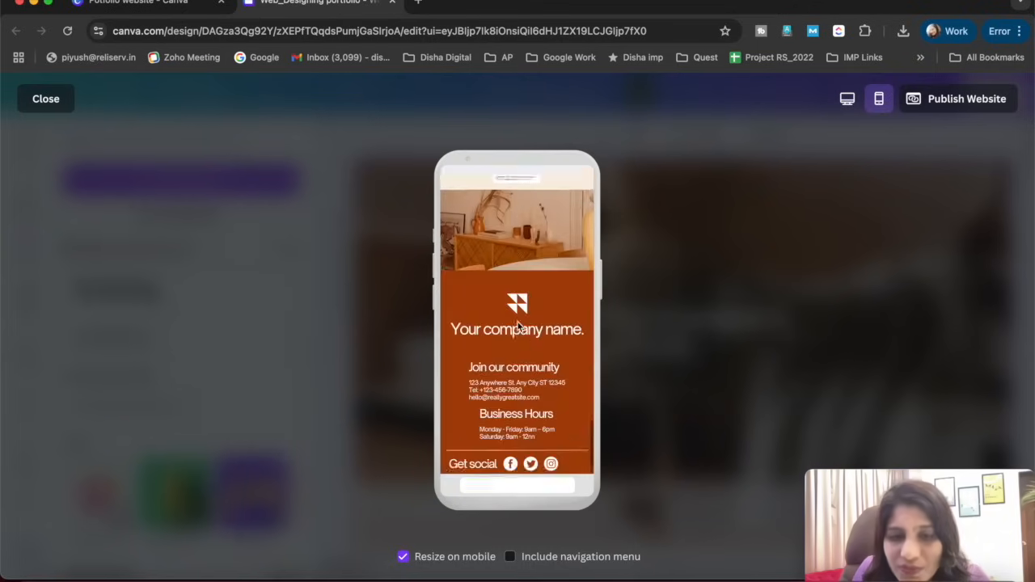
scroll(517, 326, up, 5)
scroll(518, 326, up, 10)
scroll(518, 325, down, 15)
scroll(517, 324, up, 10)
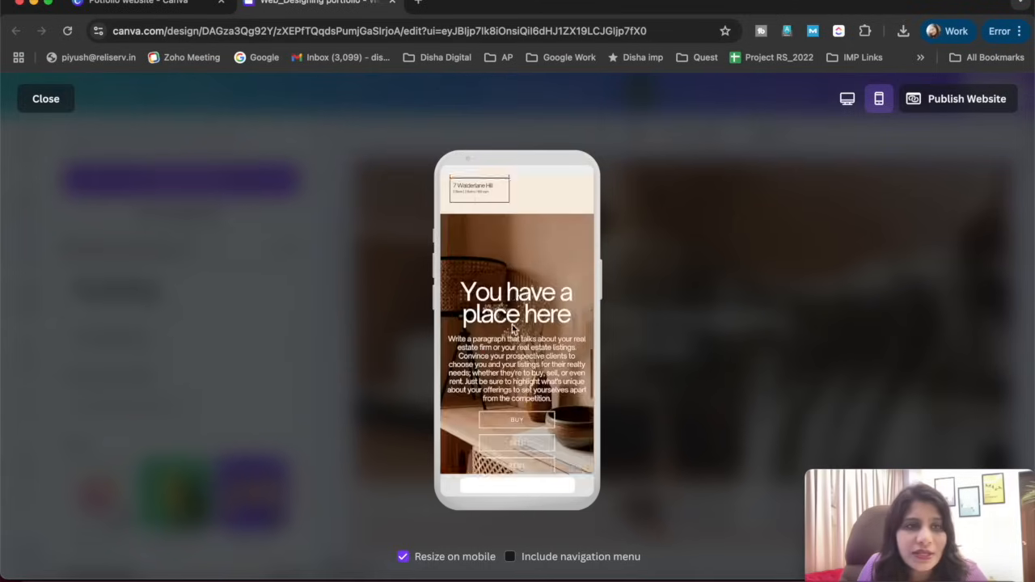
scroll(517, 324, down, 3)
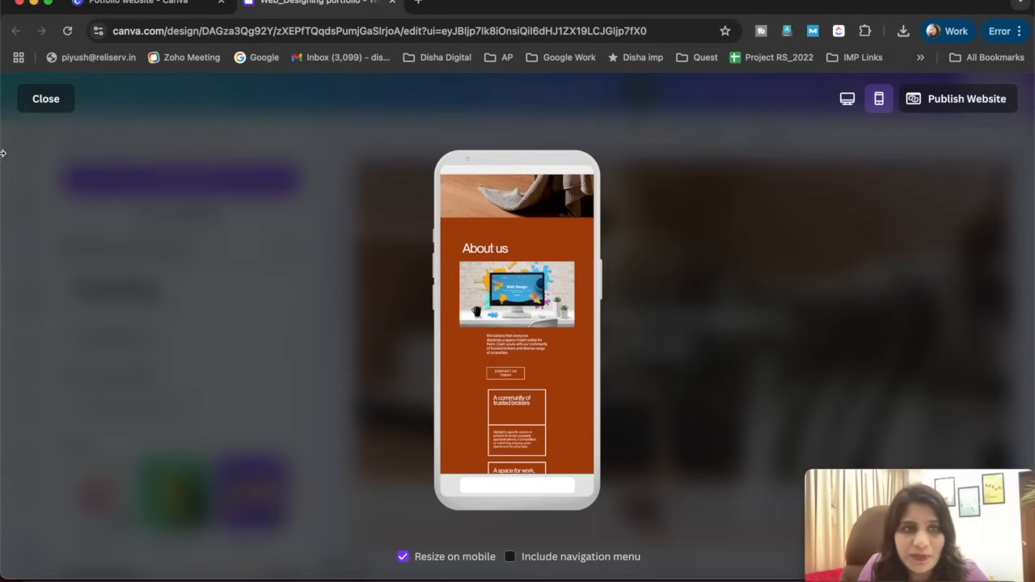
click(37, 100)
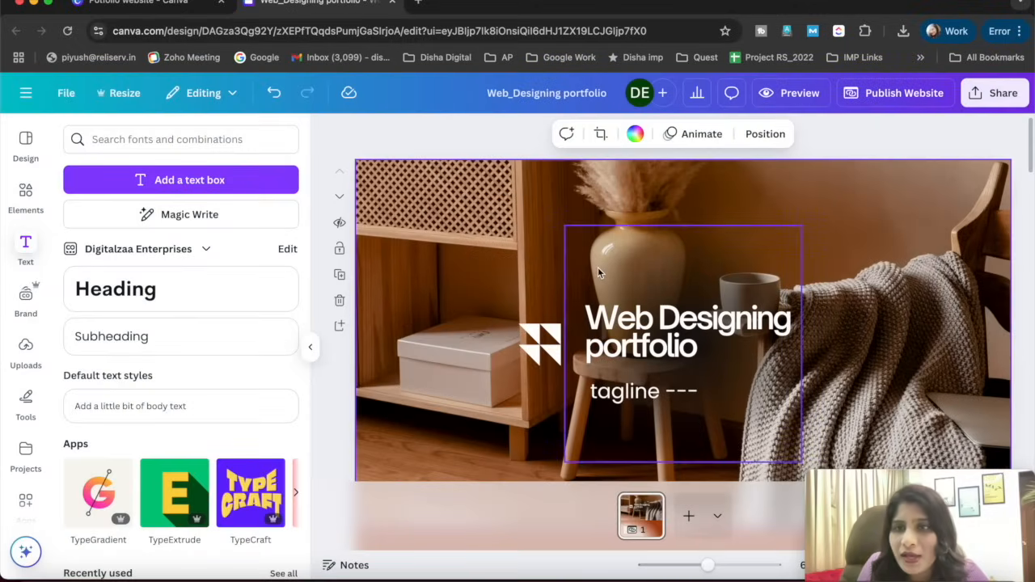
scroll(566, 275, down, 5)
scroll(457, 323, down, 10)
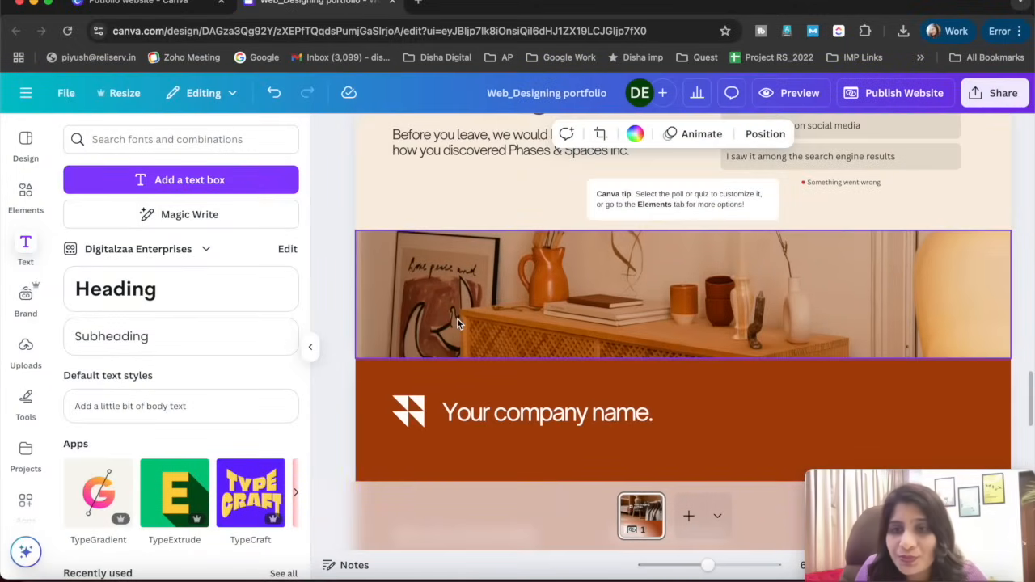
scroll(457, 324, up, 20)
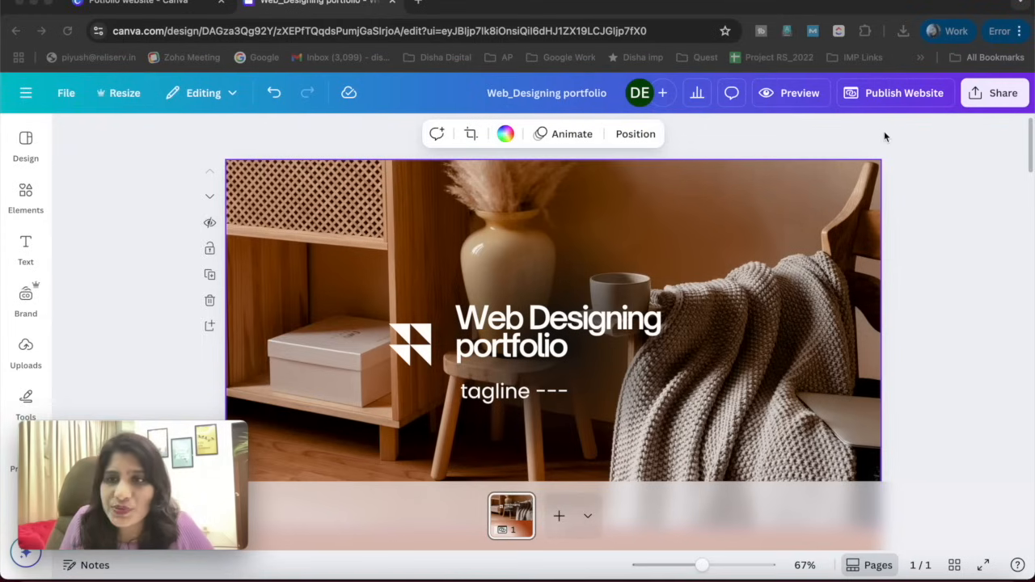
- Open the website publishing options and examine the available site addresses, keeping test11.my.canva.site
click(877, 97)
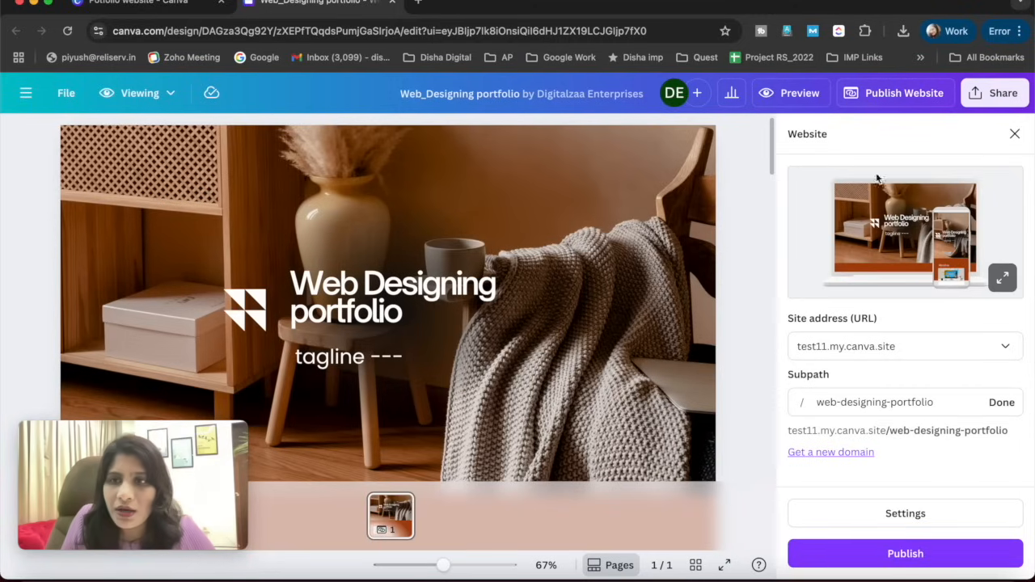
click(825, 346)
click(825, 374)
click(825, 347)
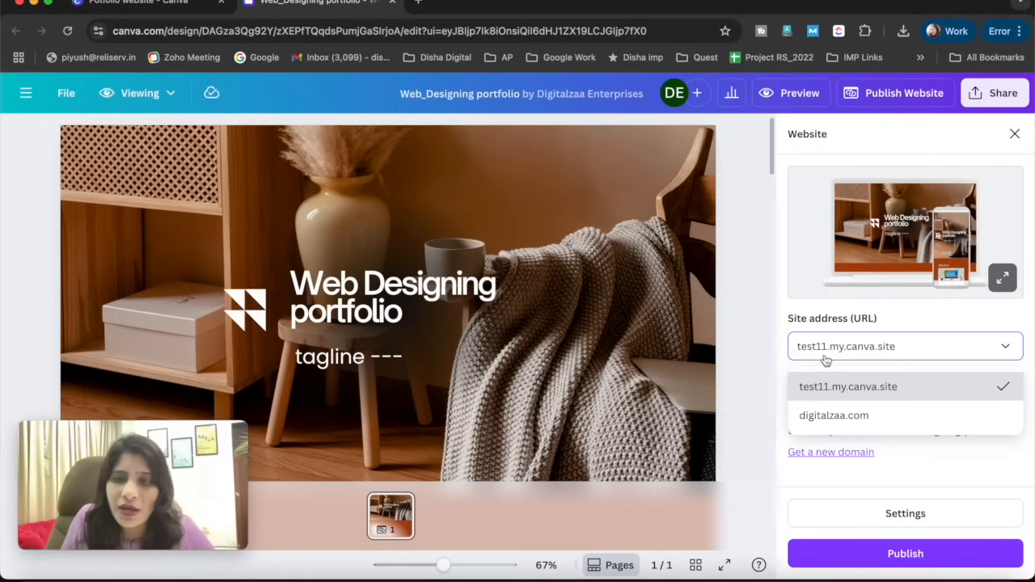
click(838, 401)
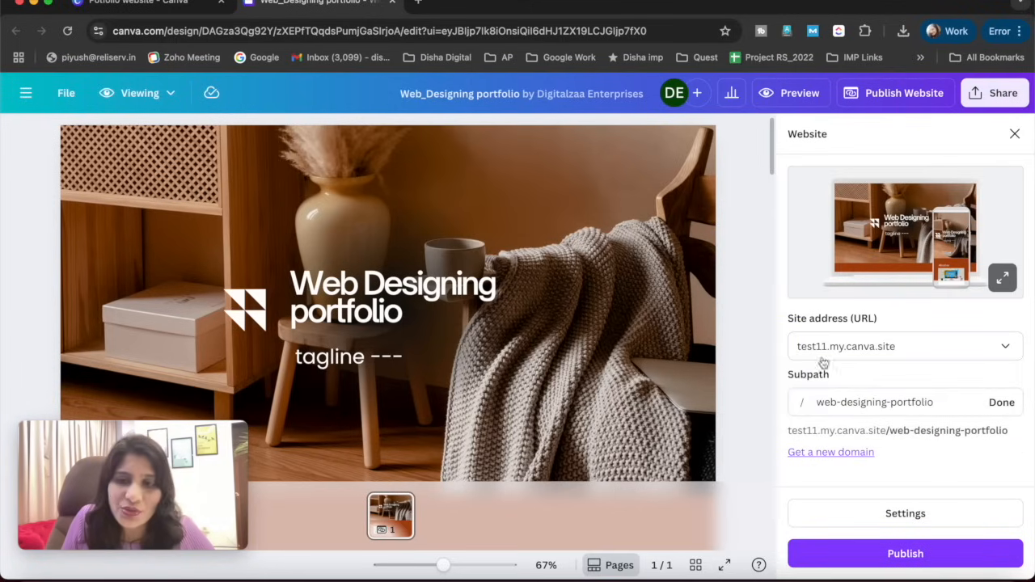
click(809, 354)
click(808, 354)
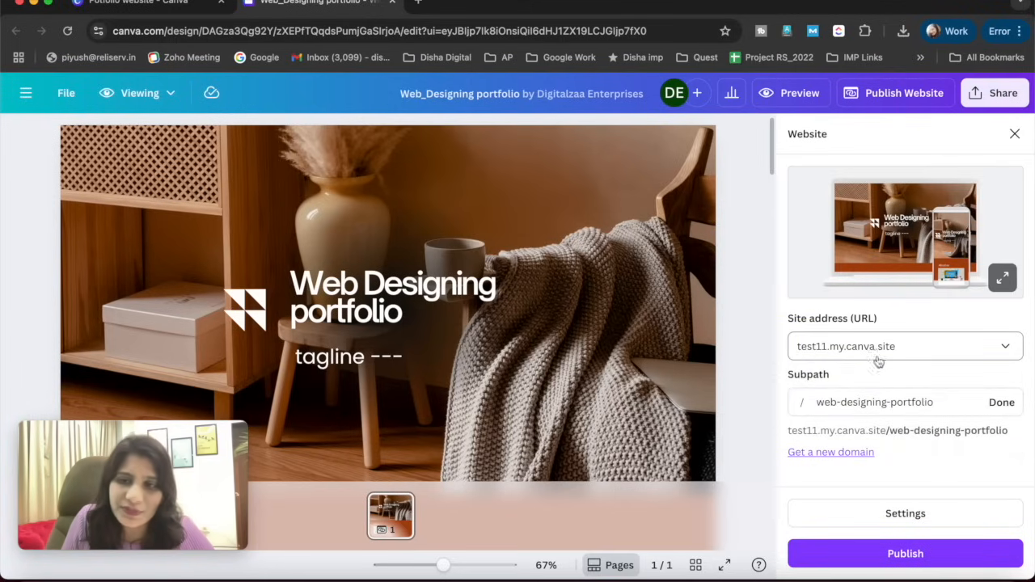
- Set the site address's subpath to "yourcomapnyname"
click(816, 402)
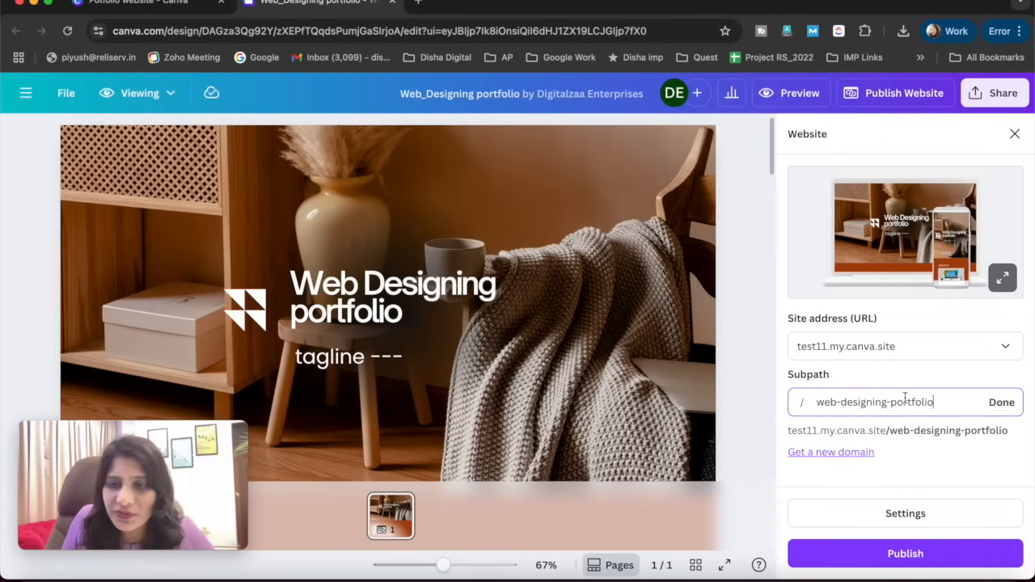
drag(932, 404, 814, 405)
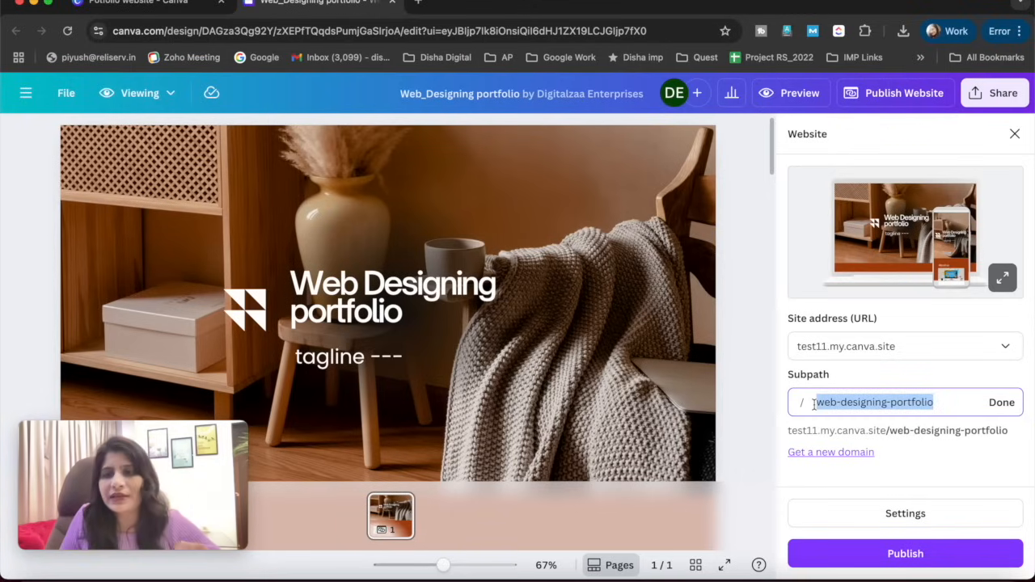
click(882, 402)
triple_click(851, 402)
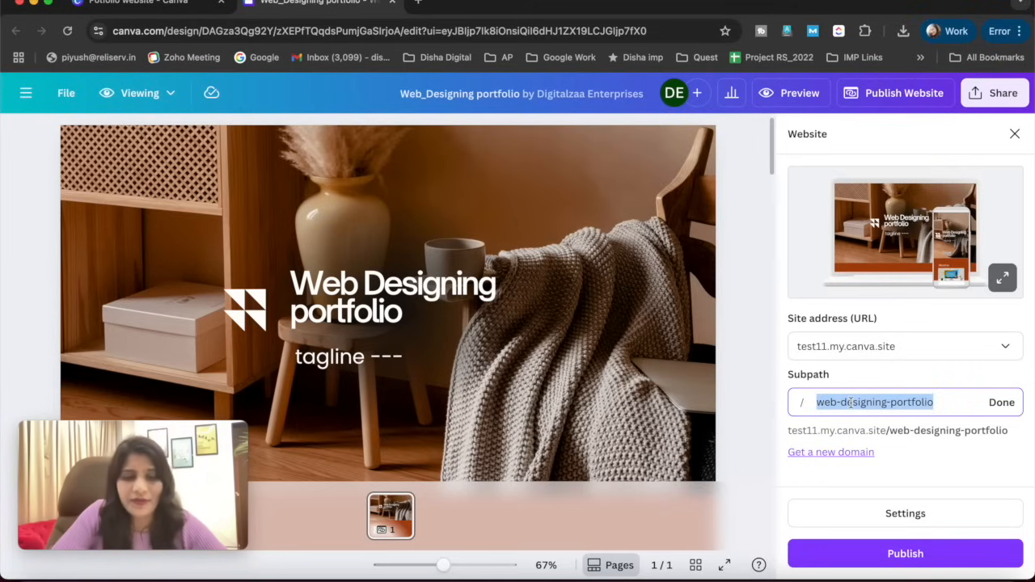
text(yourco)
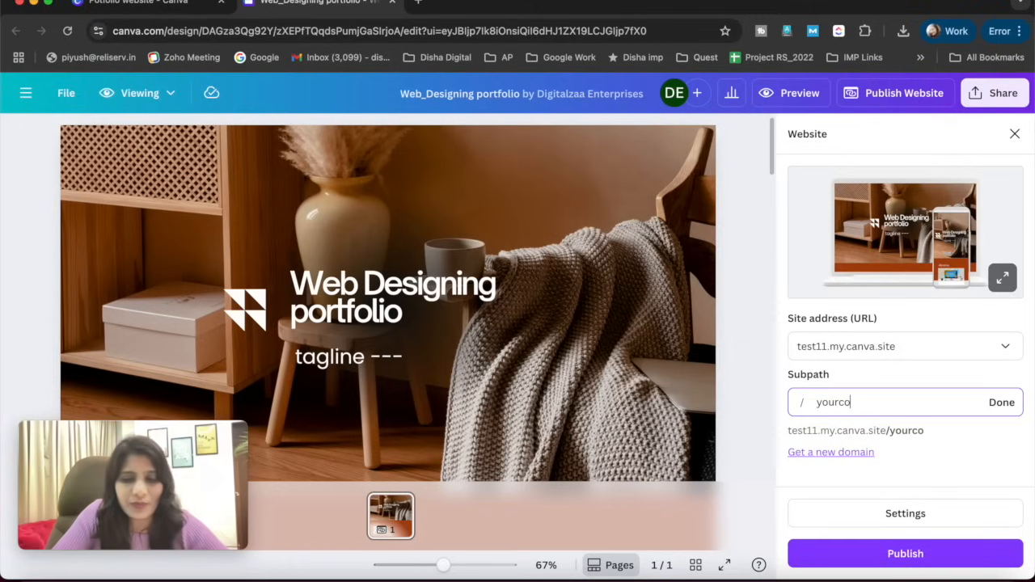
text(mapnyname)
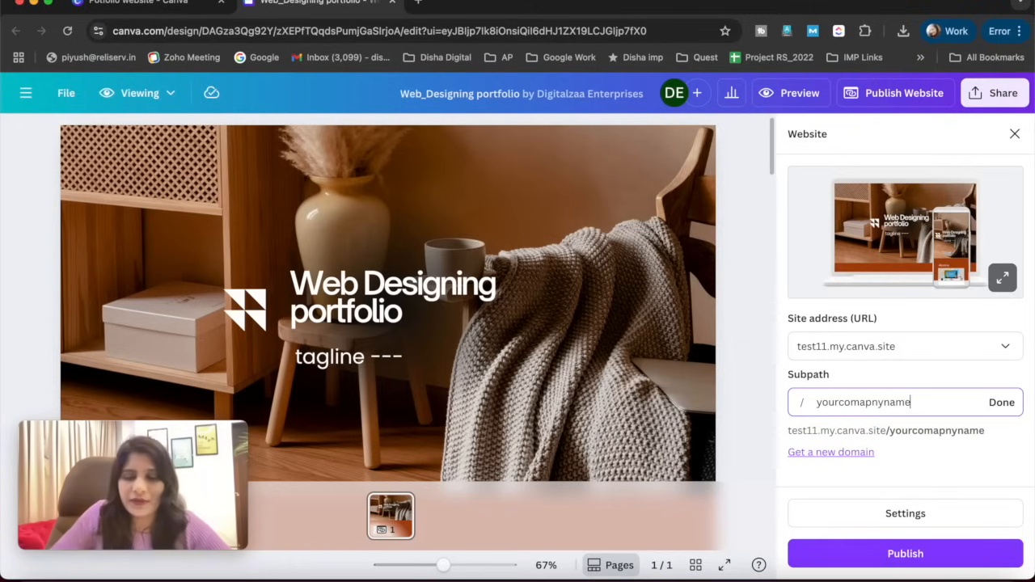
click(1002, 402)
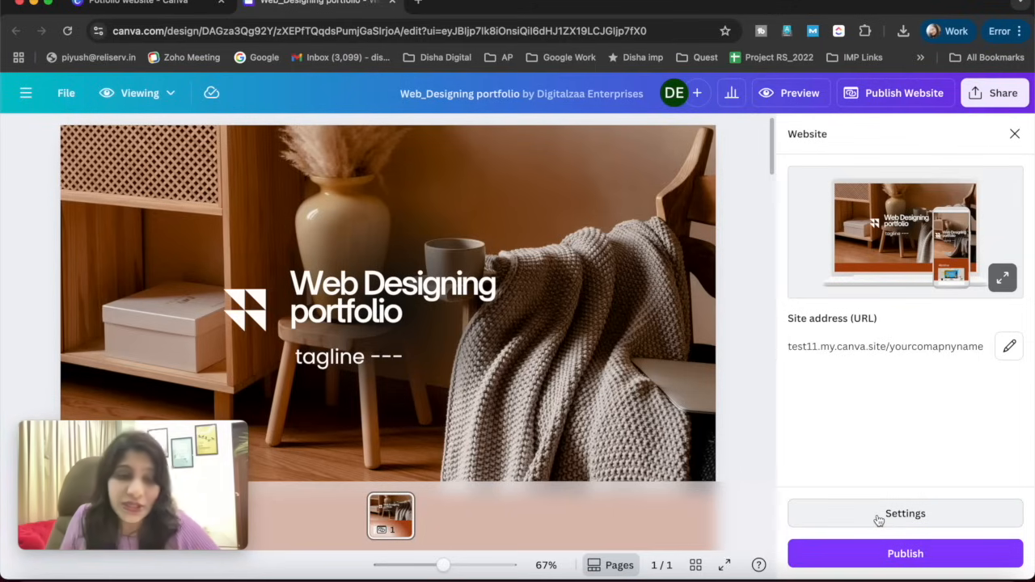
- Open the website's page settings and examine the page's title, URL path, description and home page options
click(920, 524)
click(970, 179)
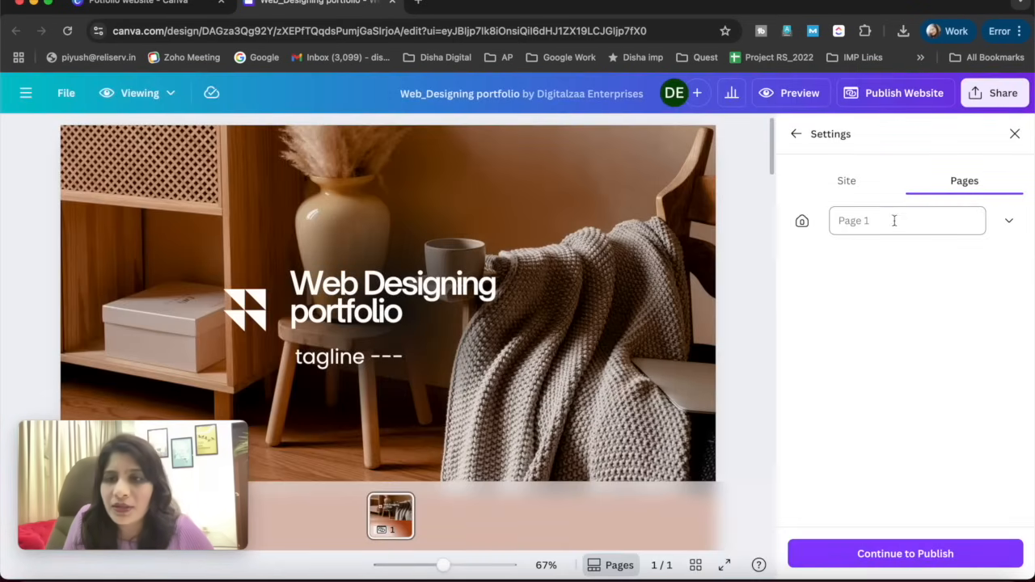
click(1009, 222)
click(934, 360)
click(862, 220)
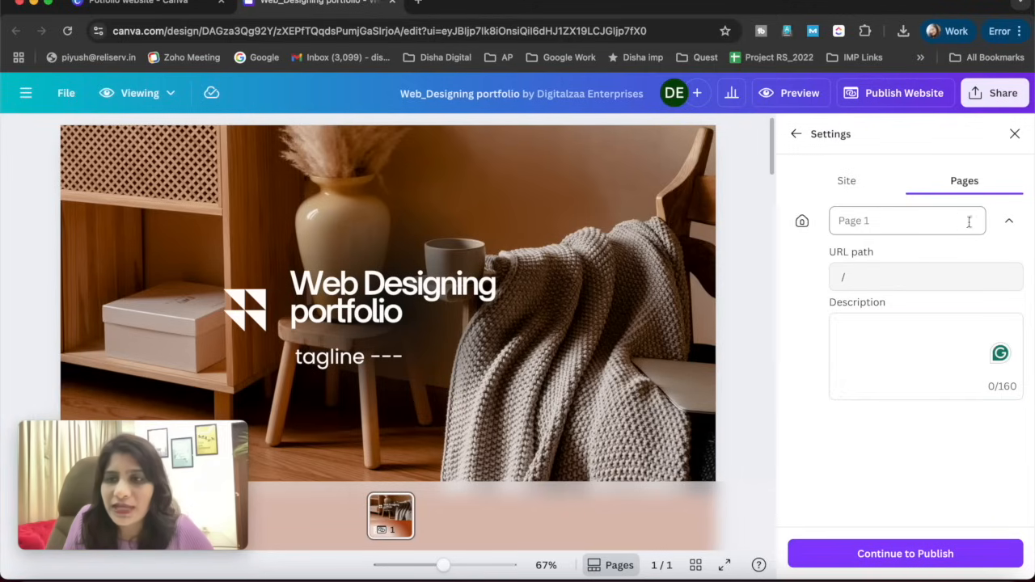
click(1009, 220)
click(803, 222)
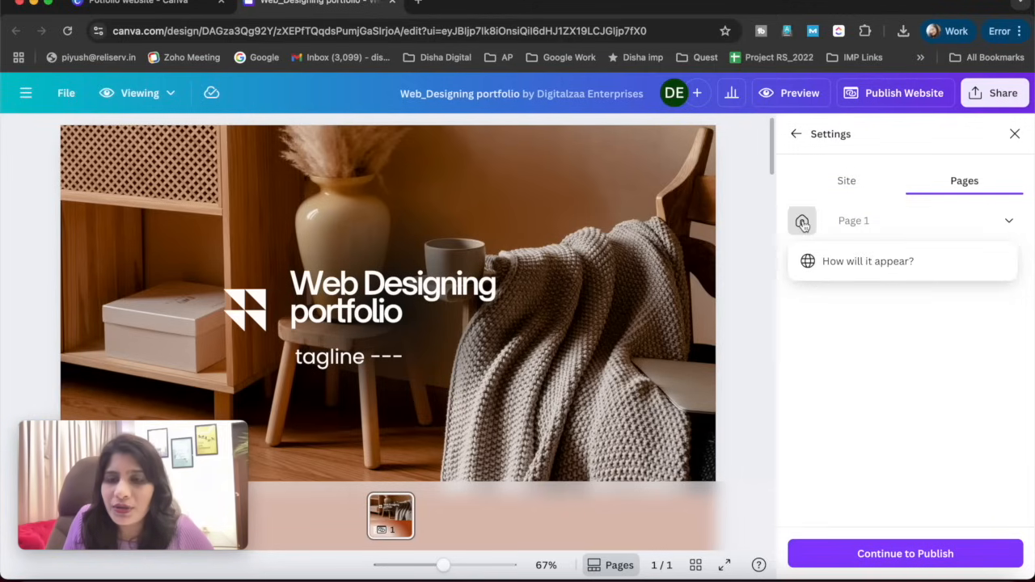
- Name the website's page "Home" in the page settings
click(893, 220)
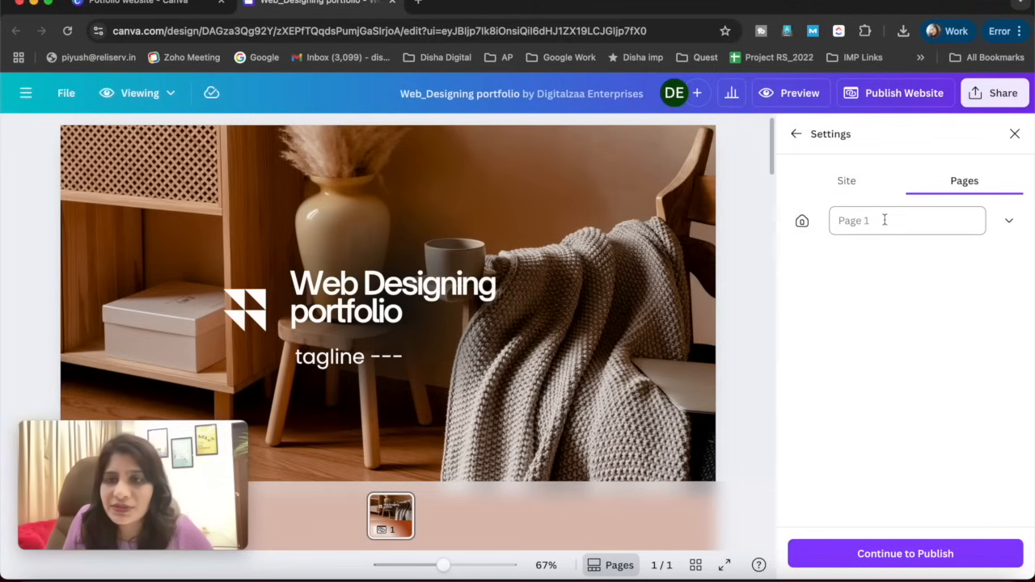
text(Home)
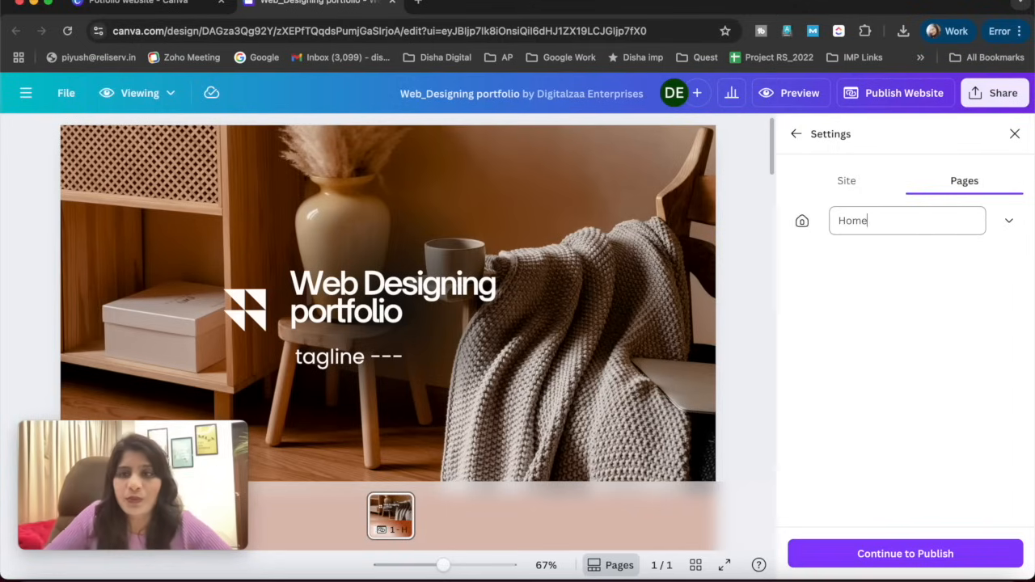
click(872, 347)
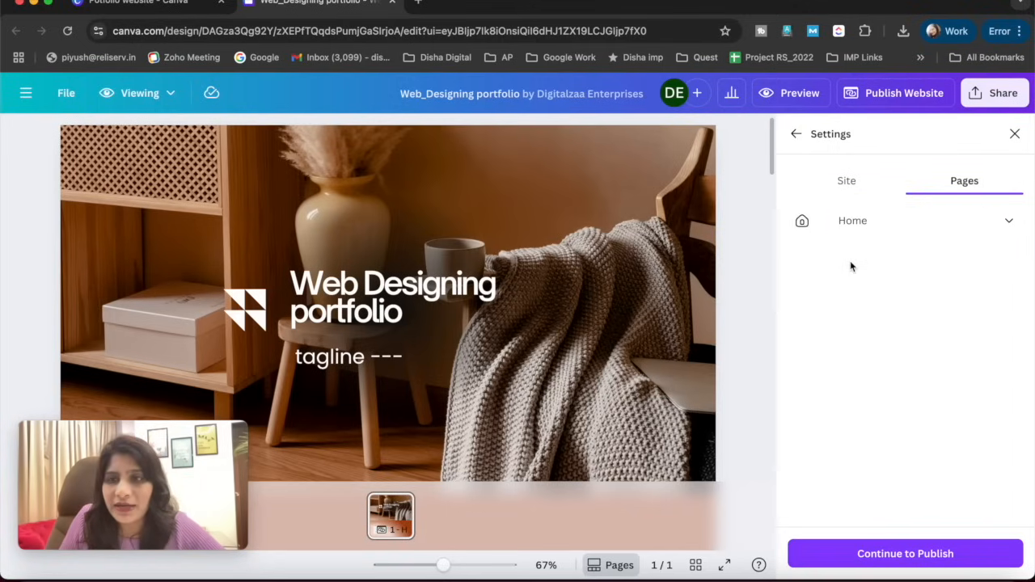
- Compare the Home page's details with the site-wide settings, ending on the site-wide options
click(873, 185)
click(948, 184)
click(1009, 220)
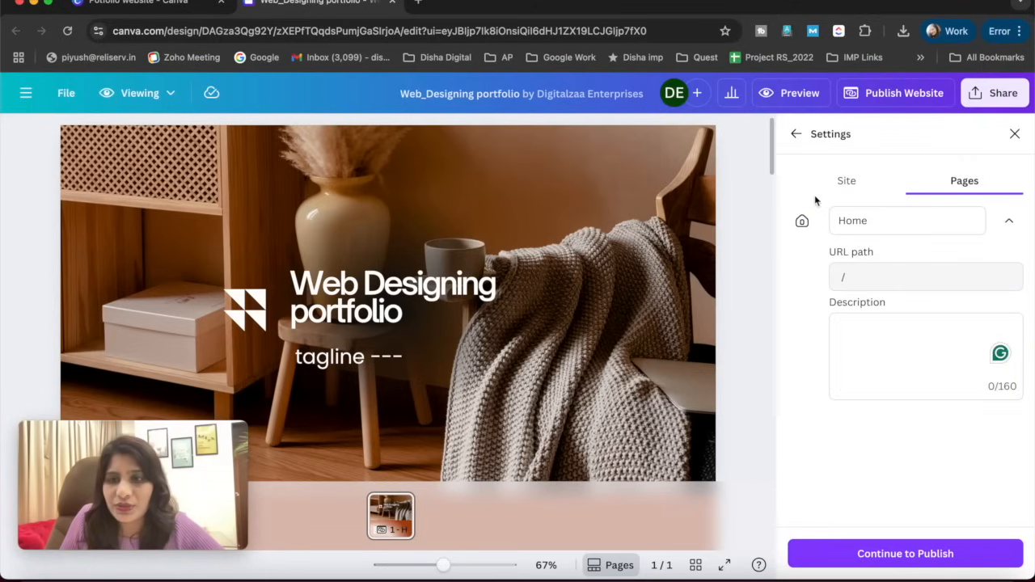
click(848, 183)
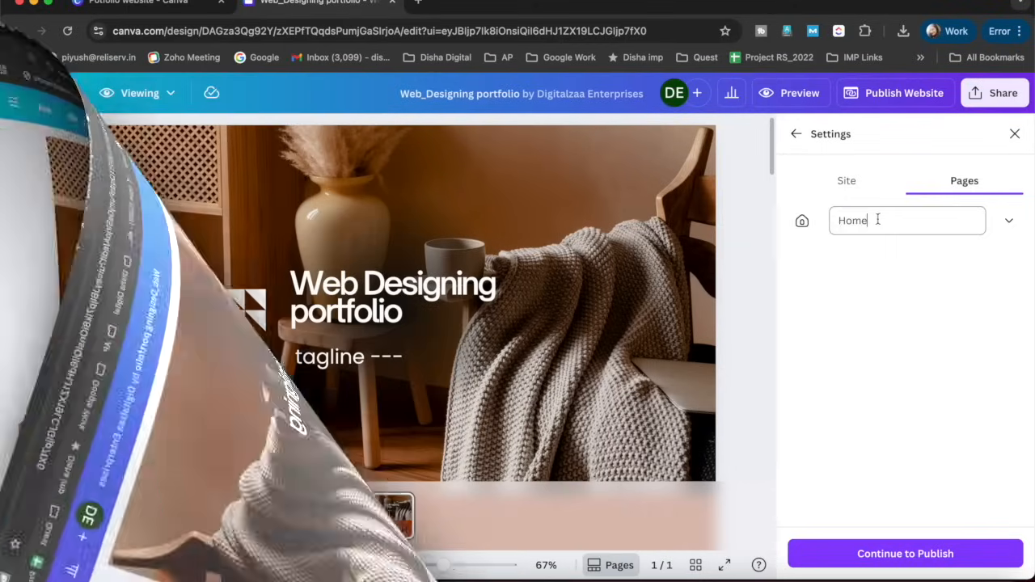
click(876, 219)
click(855, 332)
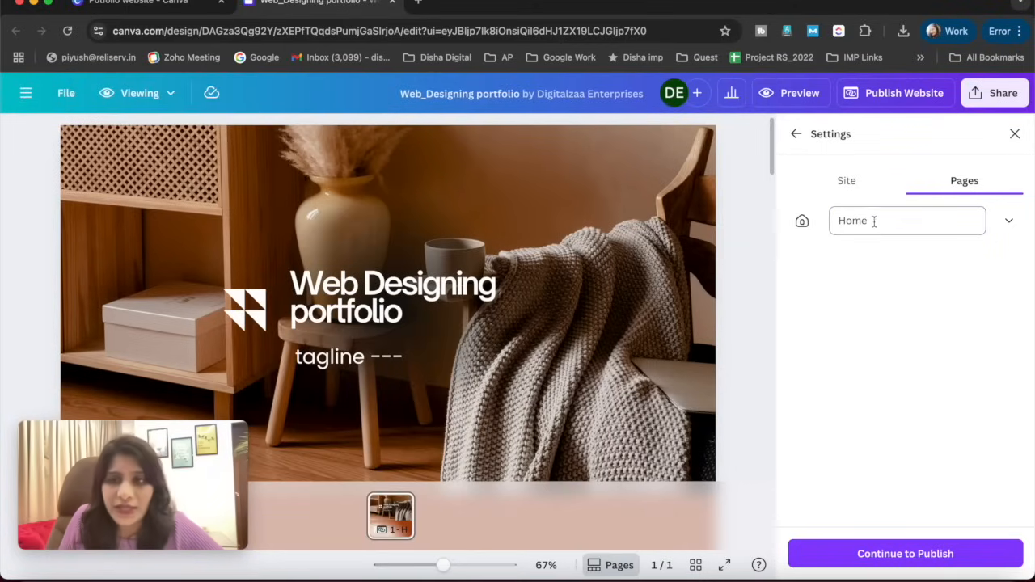
click(872, 230)
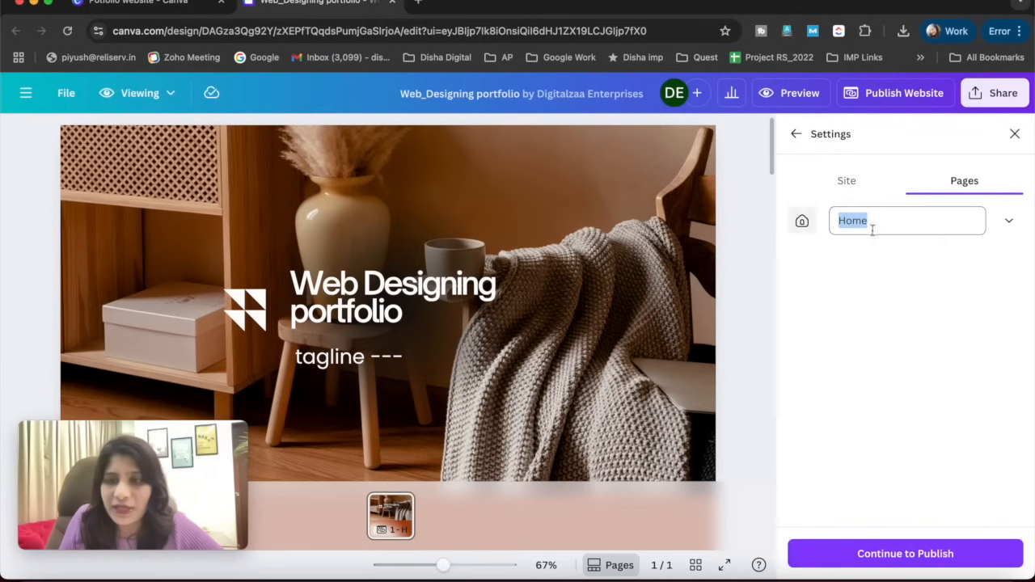
click(862, 184)
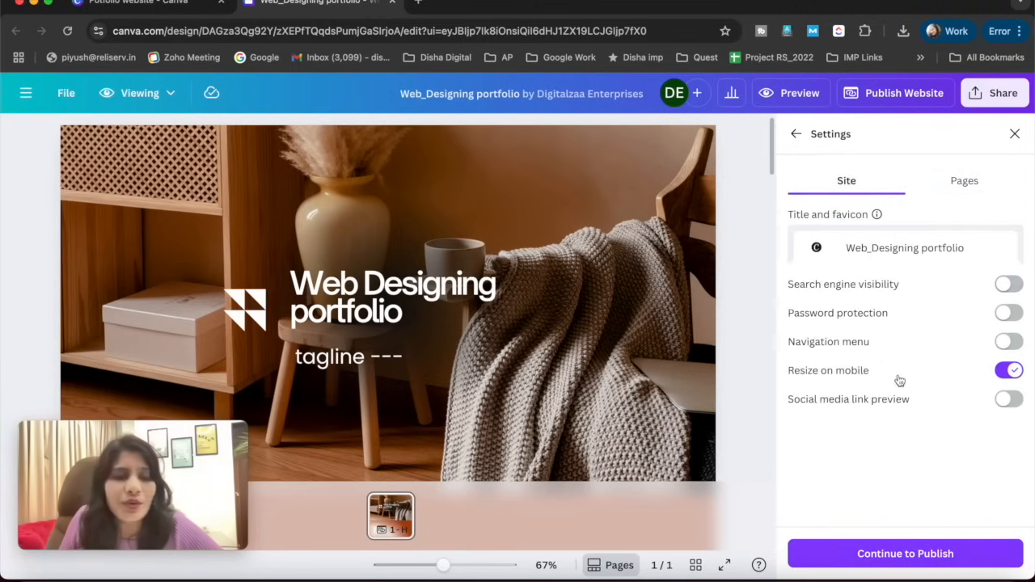
- Try the site's search engine visibility and password protection options, turning each one off again
click(1009, 284)
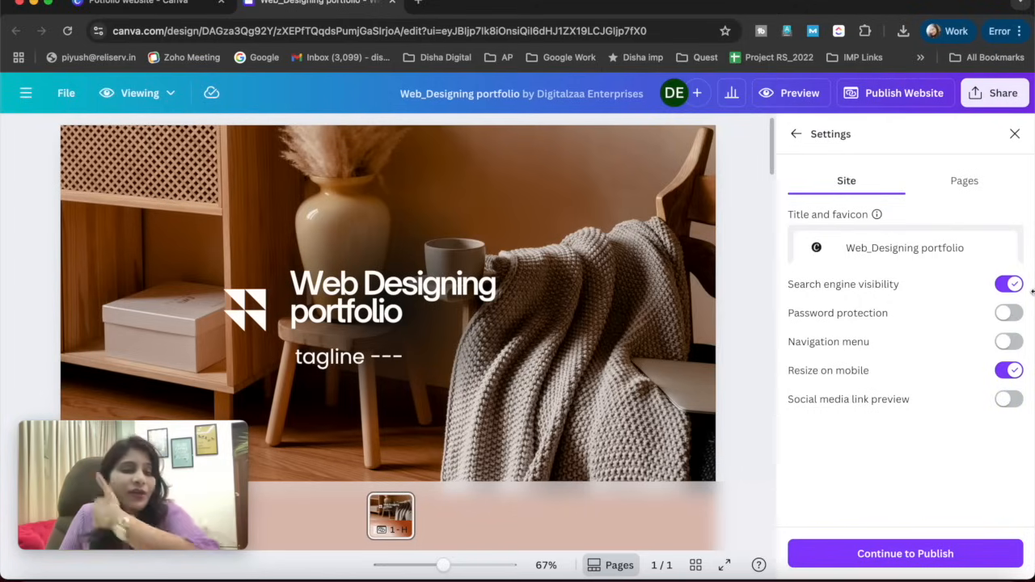
click(1009, 284)
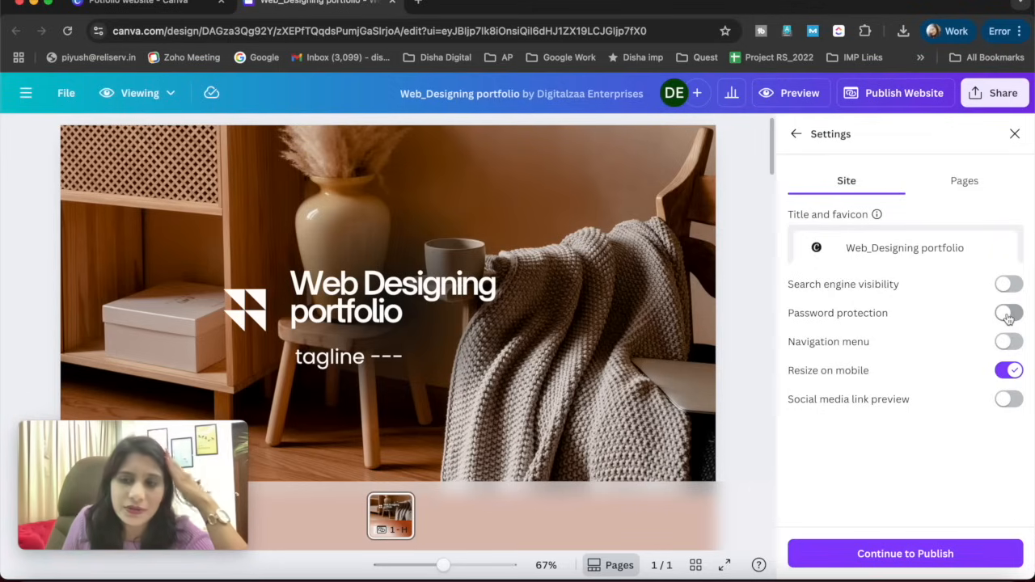
click(1010, 314)
drag(844, 348, 784, 353)
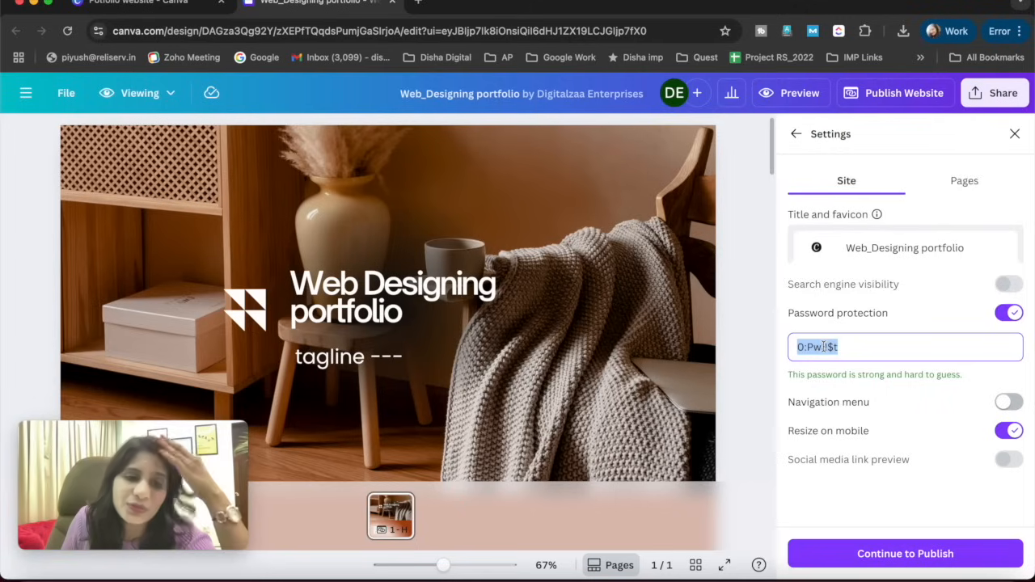
triple_click(865, 348)
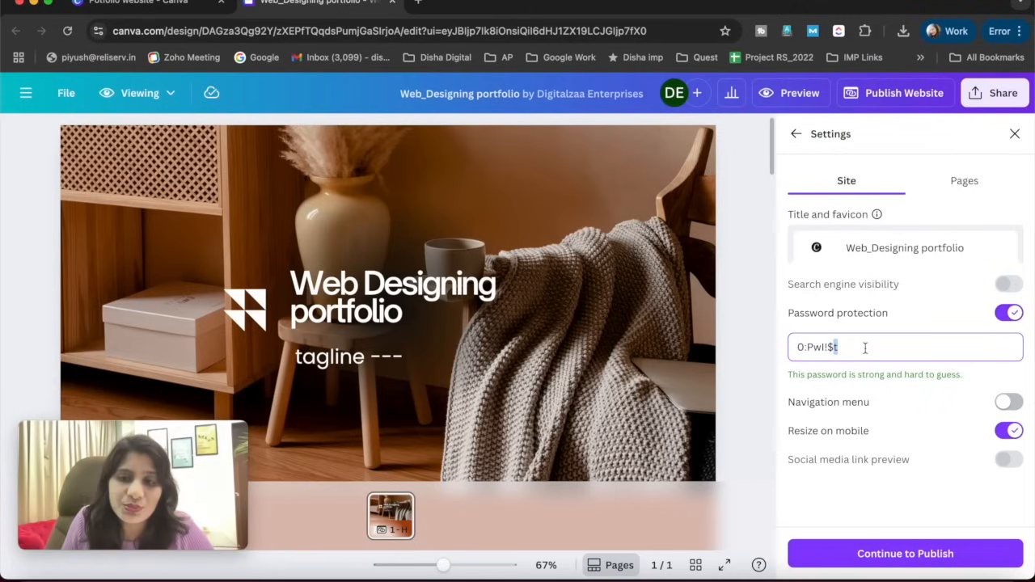
click(1008, 315)
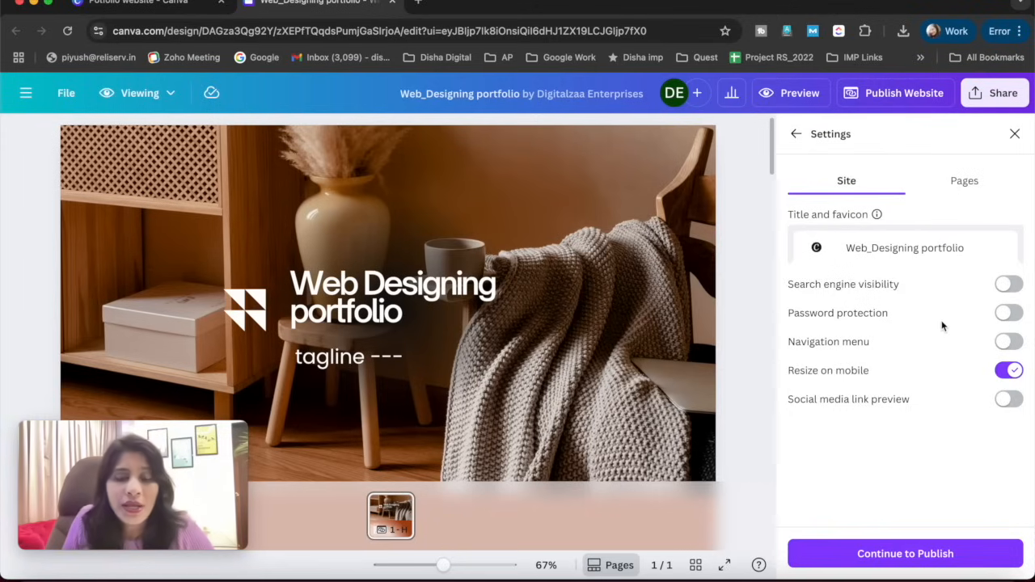
- Try the navigation menu option, turning it off again, and enable the social media link preview
click(1019, 346)
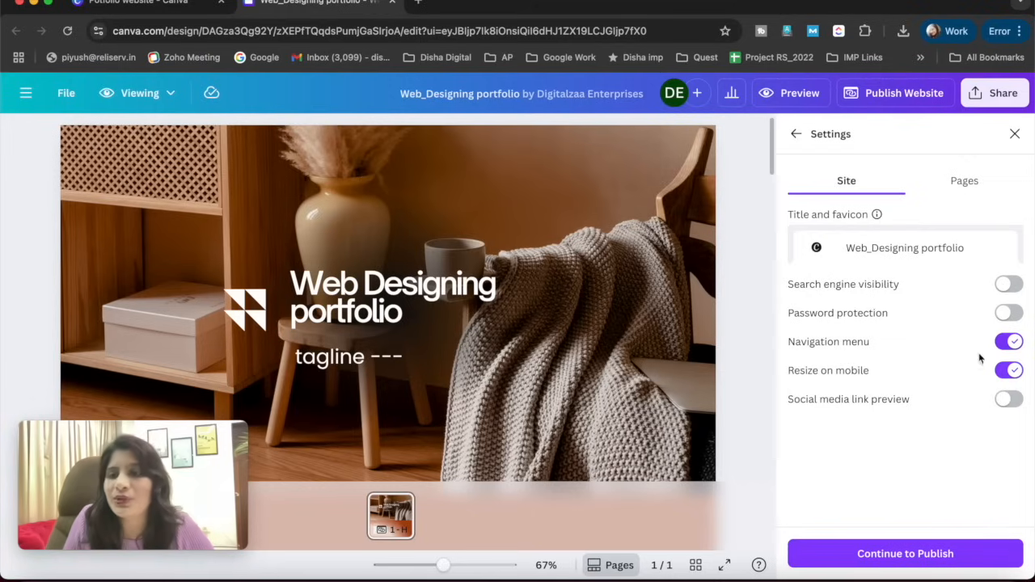
click(1002, 344)
click(1009, 400)
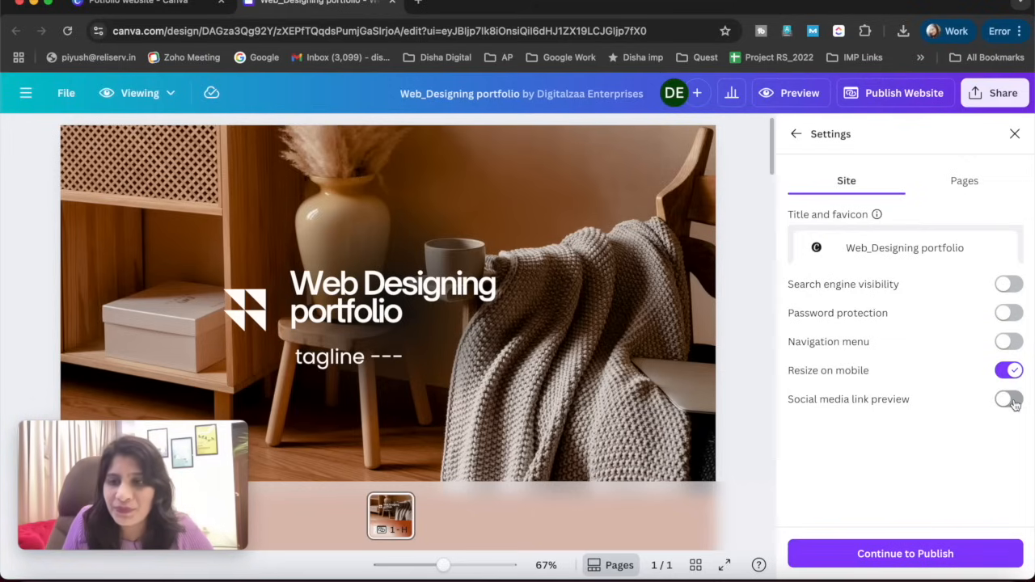
scroll(765, 402, down, 3)
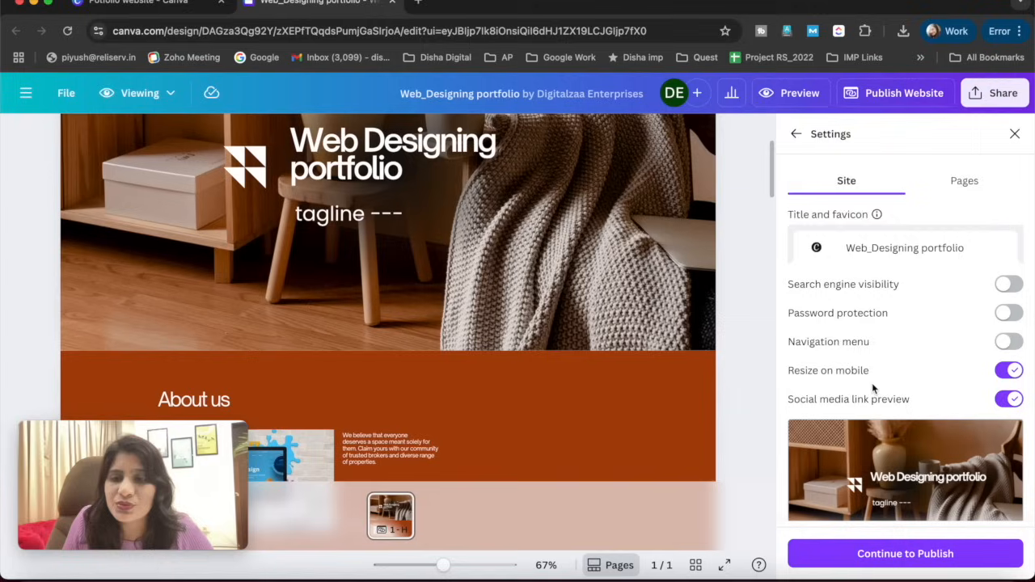
- Check the social media link preview of the site and turn that option off
scroll(874, 388, down, 1)
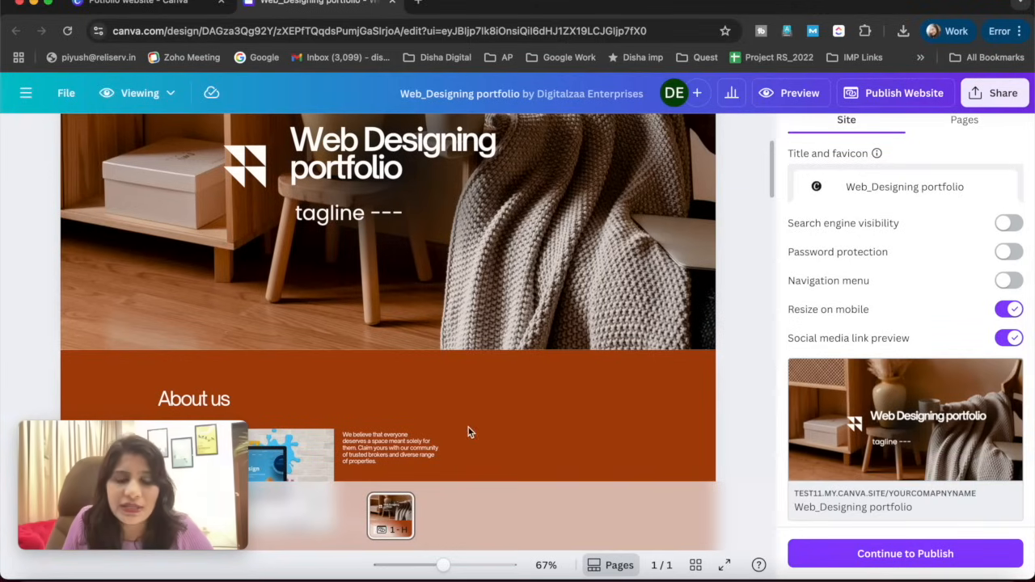
scroll(468, 427, down, 5)
scroll(468, 427, up, 10)
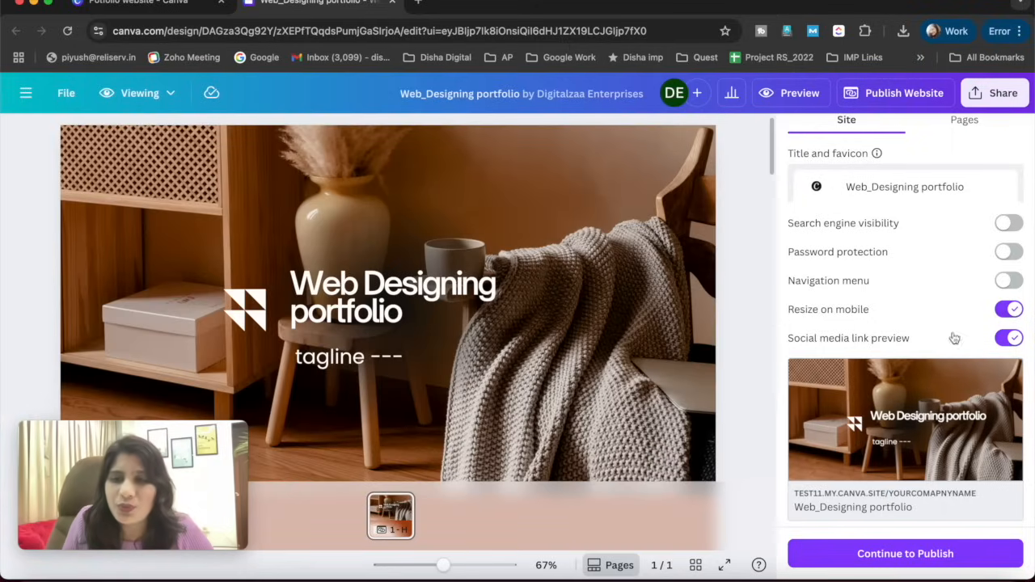
click(1009, 338)
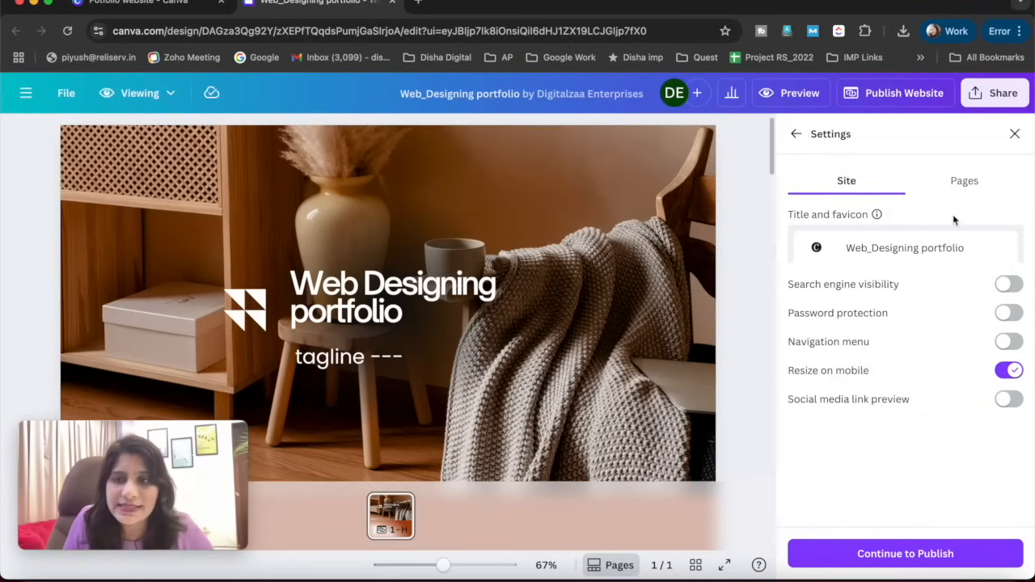
click(956, 197)
click(880, 191)
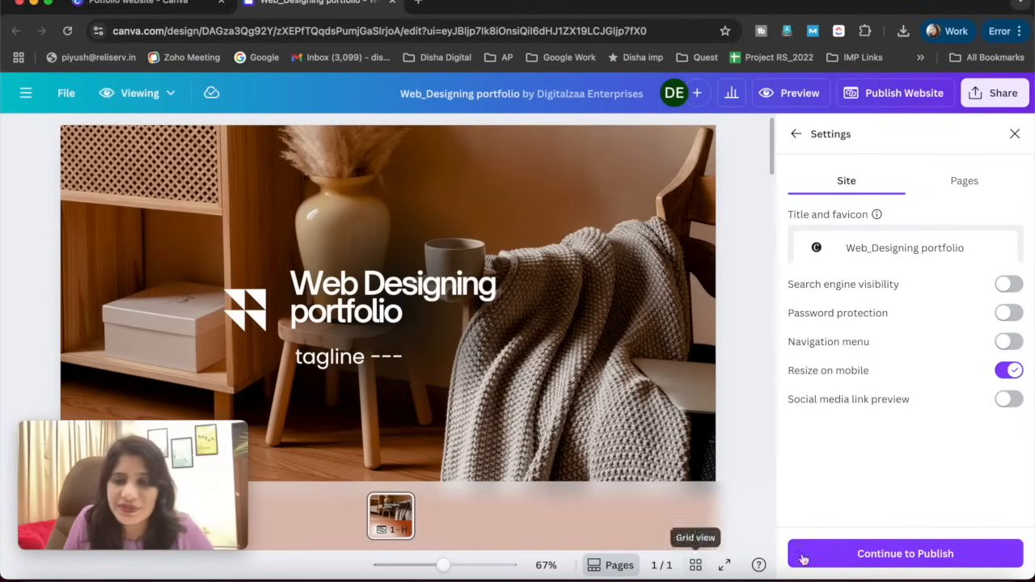
- Publish the website with the current settings and copy its live link
click(896, 555)
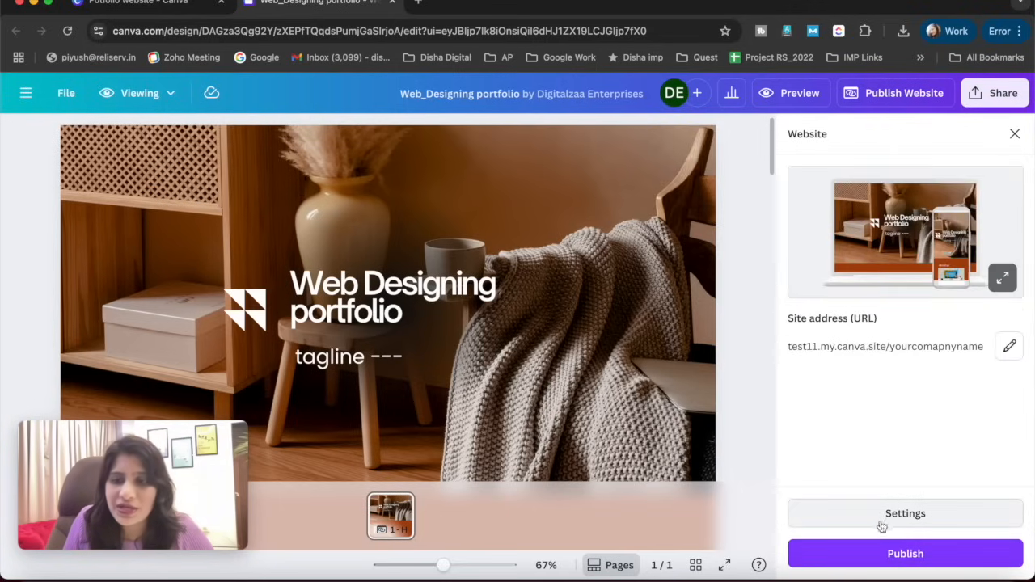
click(884, 554)
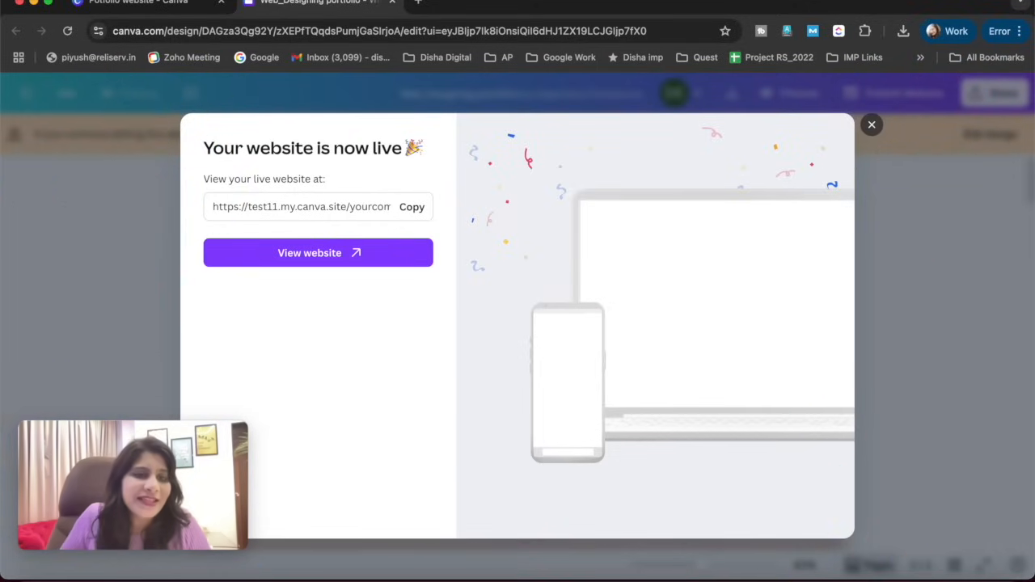
click(411, 208)
- Open the live website and review its sections from the header to the social links in the footer
click(363, 251)
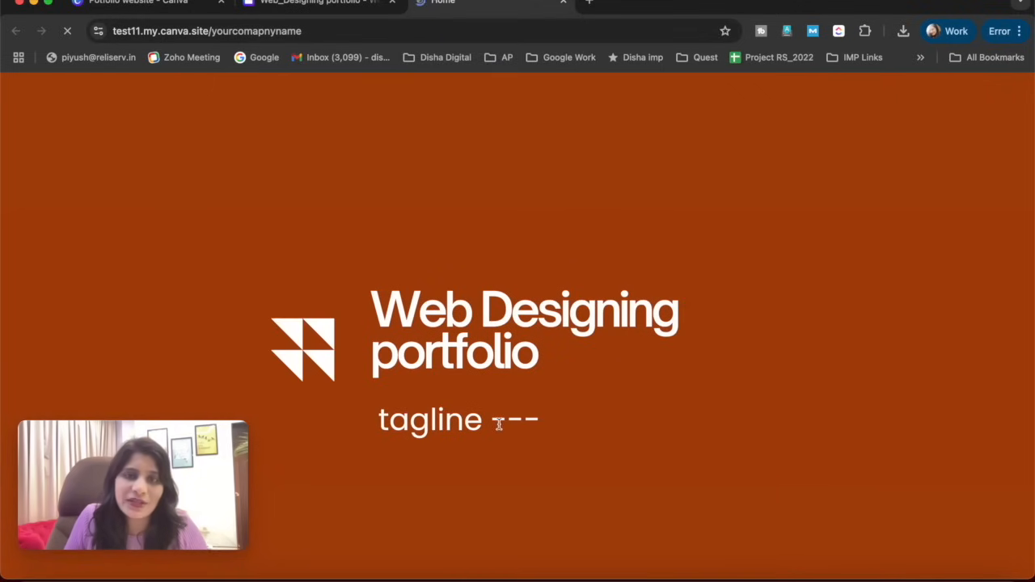
scroll(500, 425, down, 7)
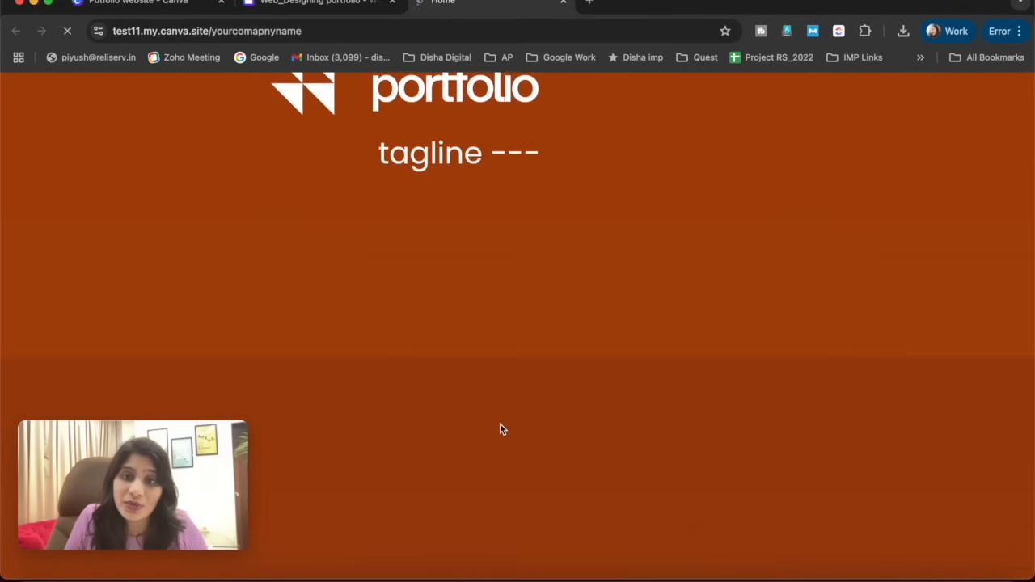
scroll(500, 425, up, 7)
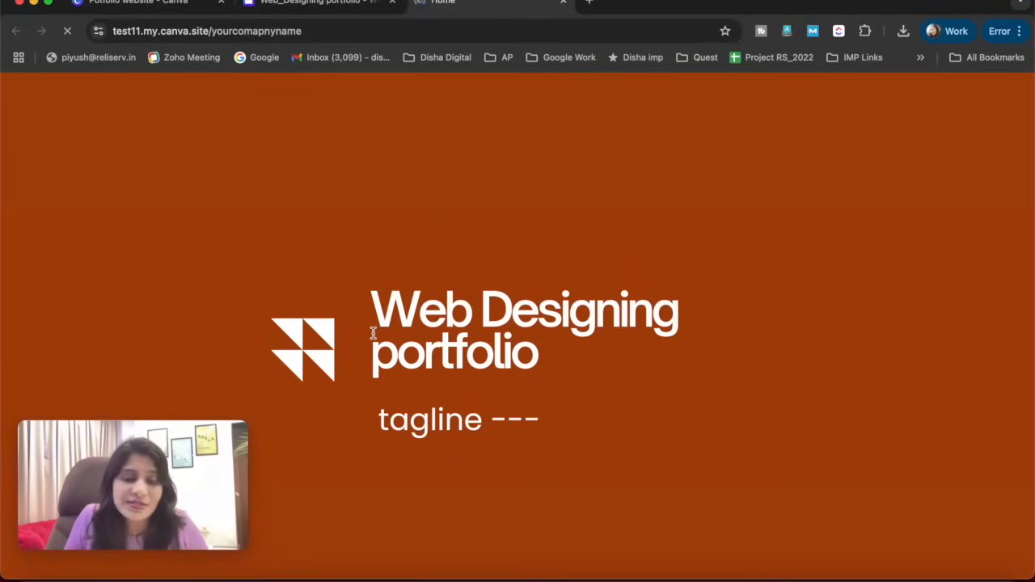
scroll(513, 333, down, 5)
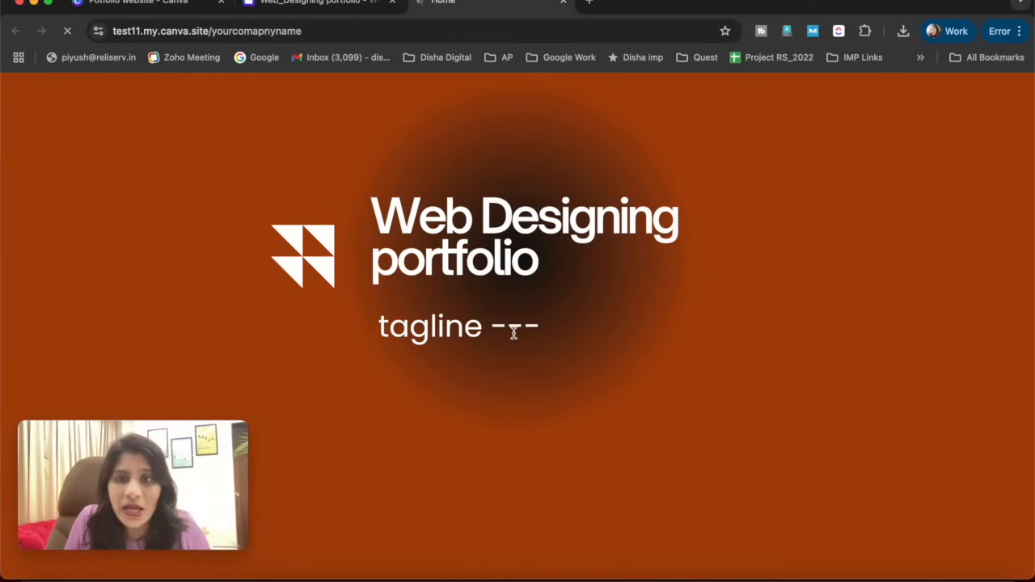
scroll(516, 338, up, 5)
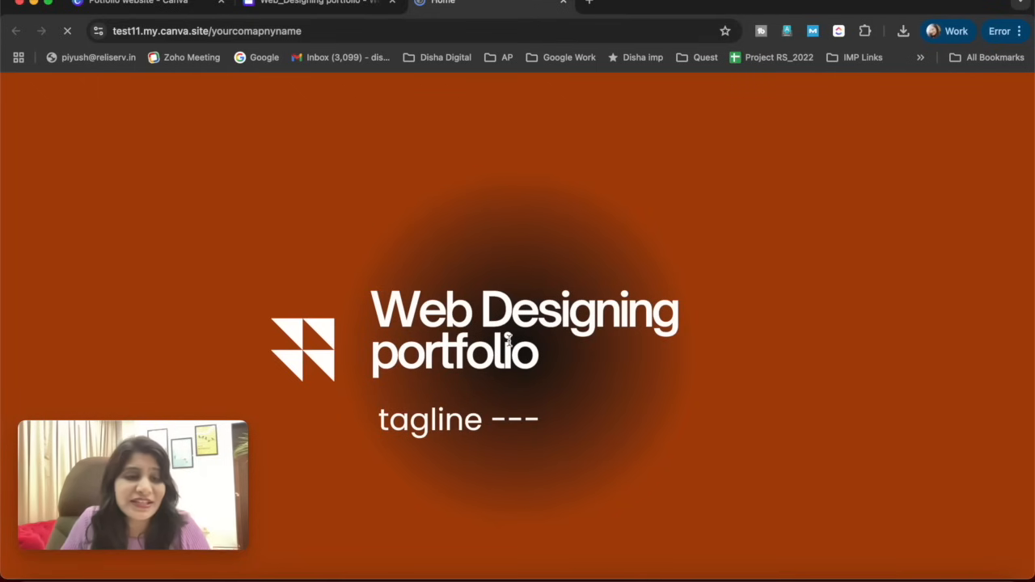
scroll(424, 341, down, 5)
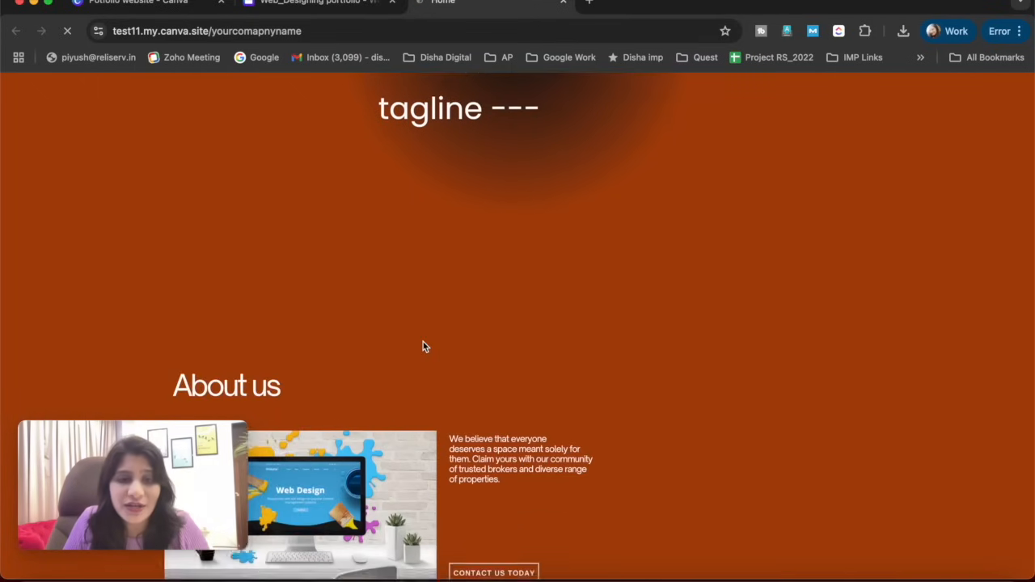
scroll(418, 306, down, 5)
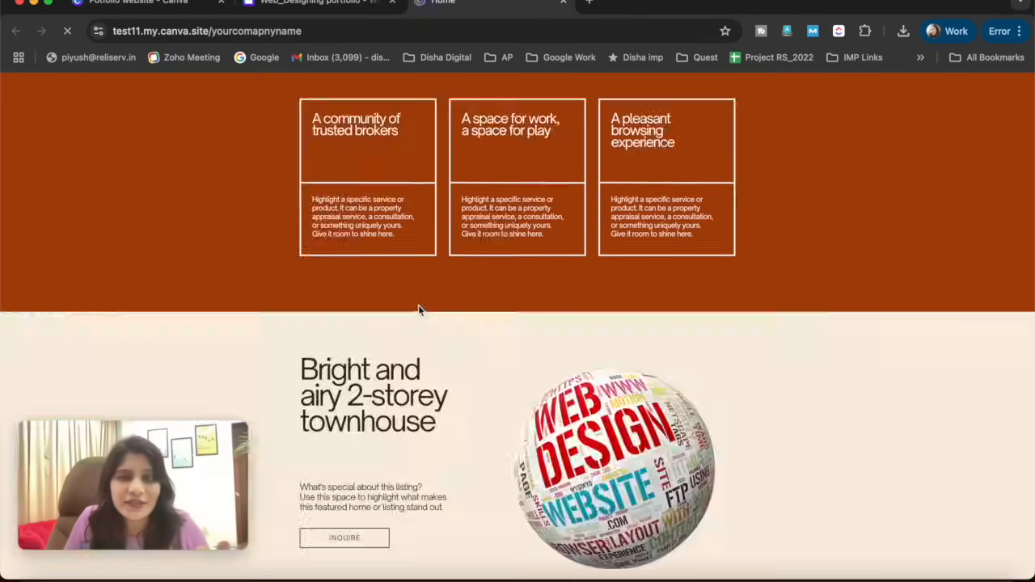
scroll(417, 306, down, 10)
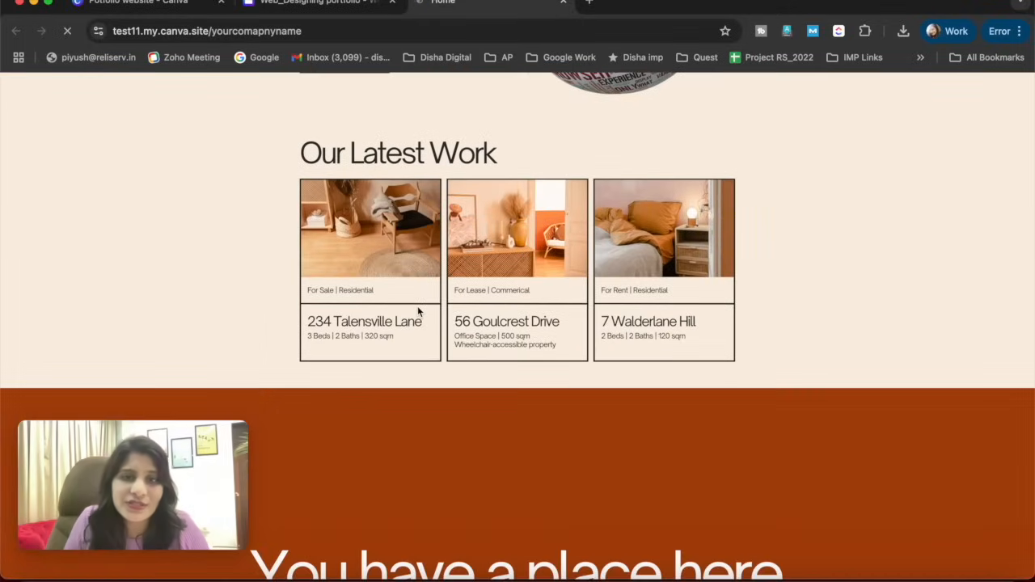
scroll(417, 305, down, 10)
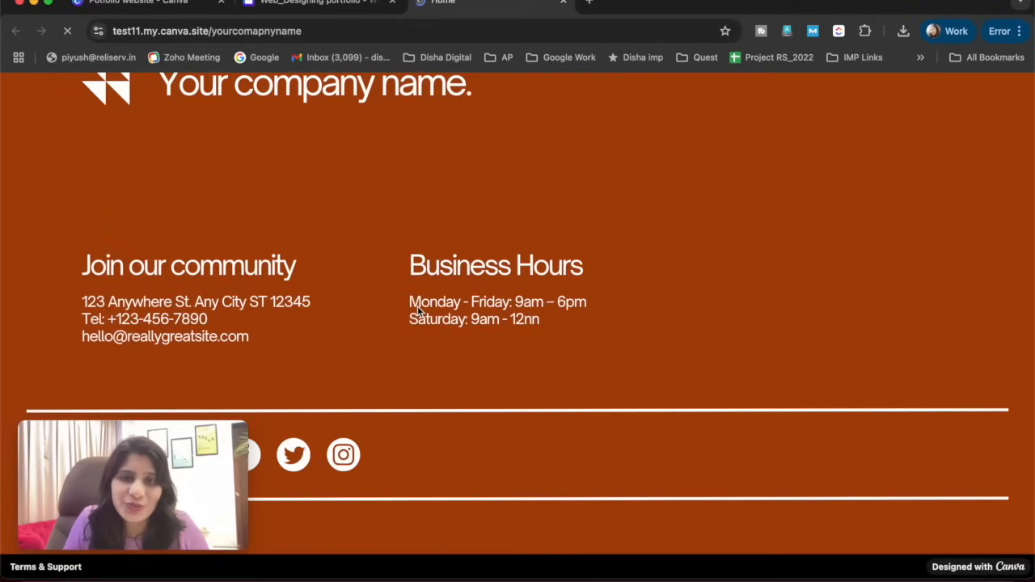
scroll(417, 306, up, 2)
scroll(417, 306, down, 3)
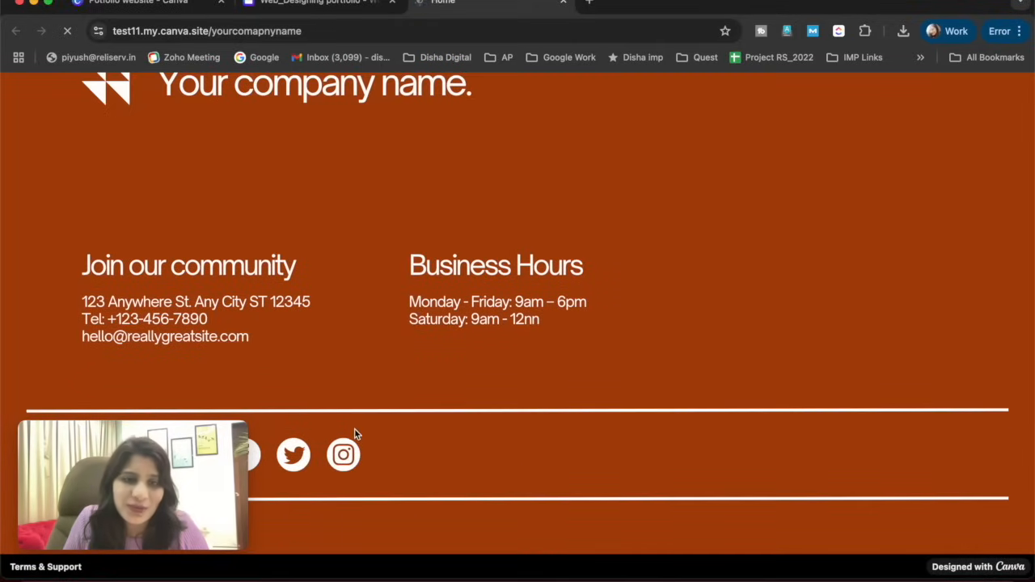
scroll(300, 453, up, 2)
scroll(300, 453, down, 2)
scroll(306, 439, up, 3)
scroll(306, 439, down, 3)
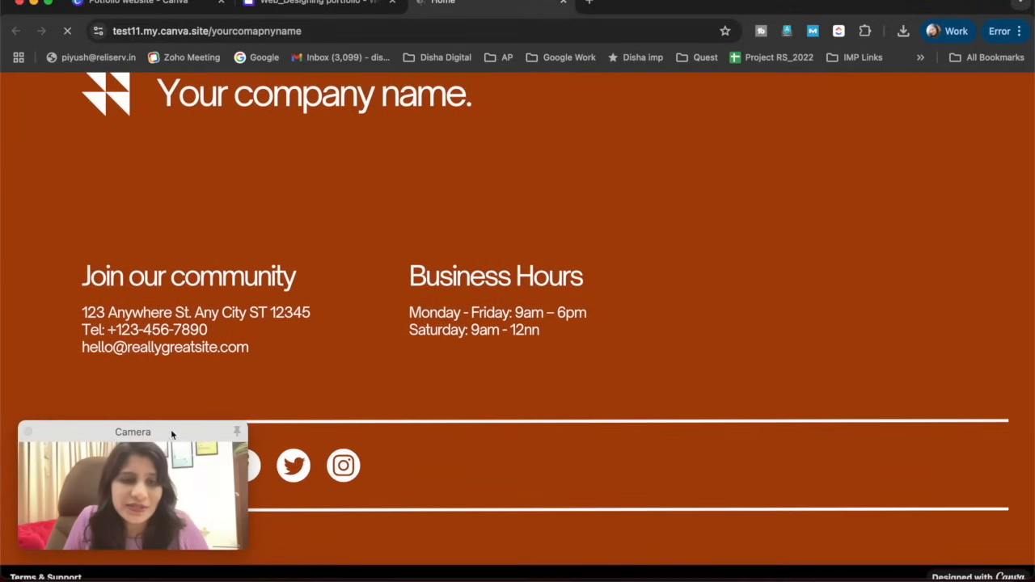
drag(129, 429, 930, 412)
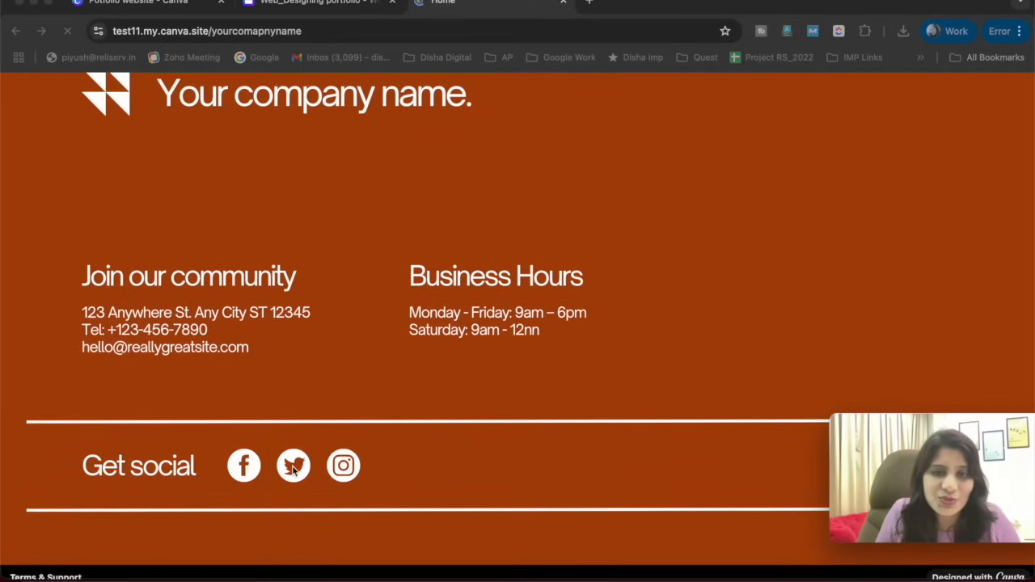
scroll(370, 399, up, 3)
scroll(282, 413, up, 20)
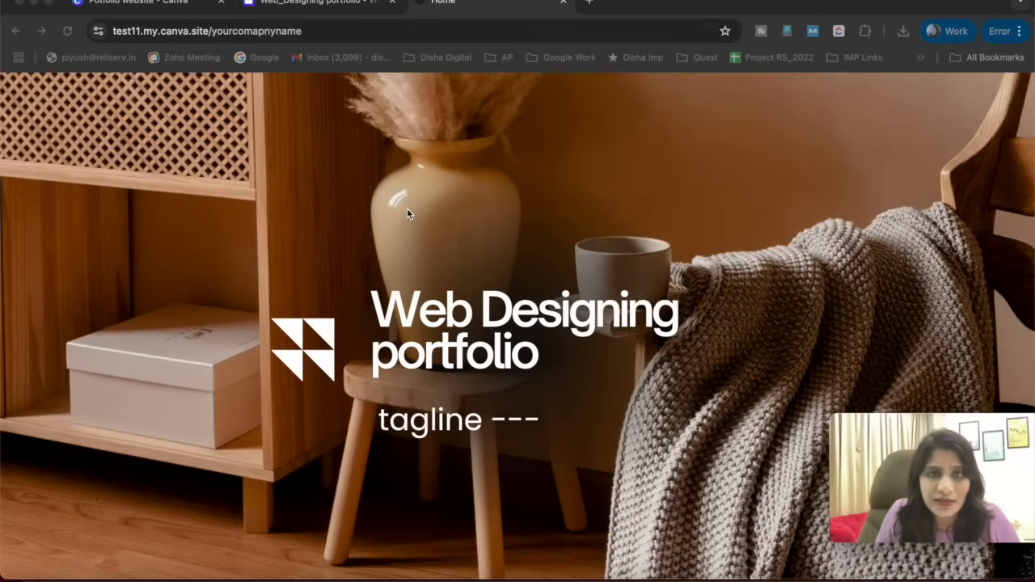
- Select the live website's full address in the browser to inspect its domain and subpath
click(218, 33)
drag(145, 32, 346, 33)
click(346, 33)
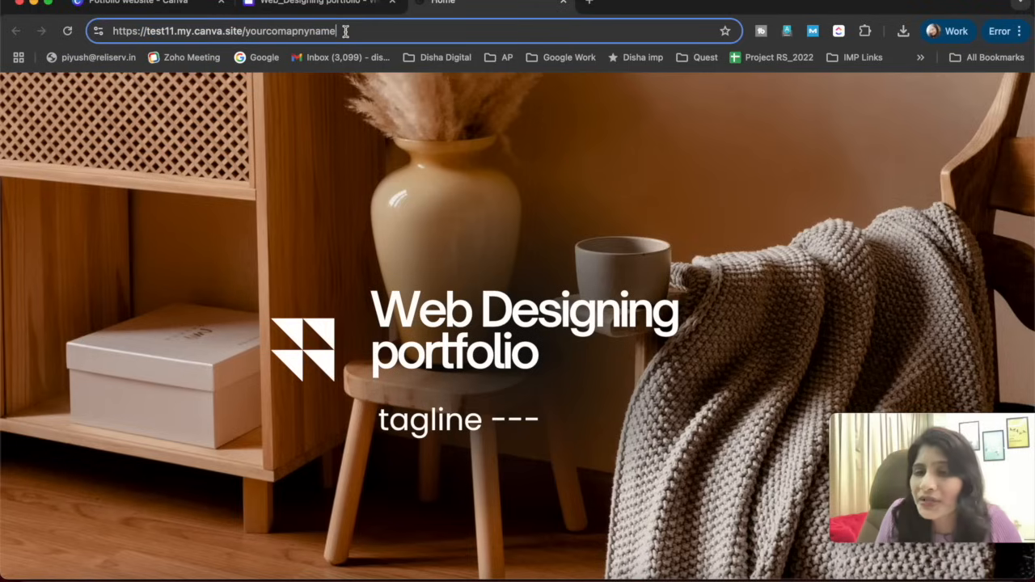
double_click(346, 33)
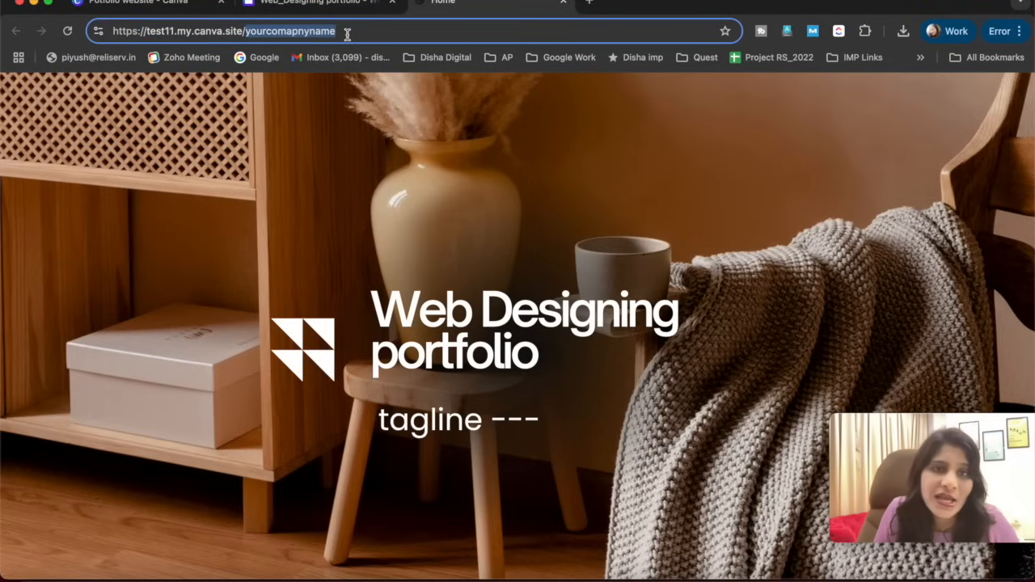
triple_click(331, 36)
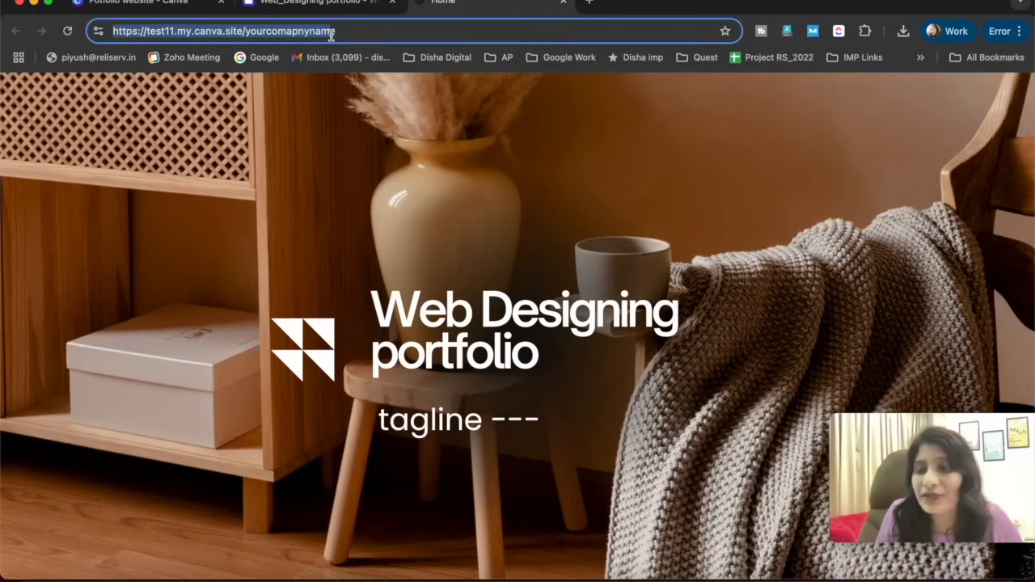
- Return to the Web_Designing portfolio design, dismiss the publication message and unpublish the website
click(325, 3)
drag(873, 416, 106, 343)
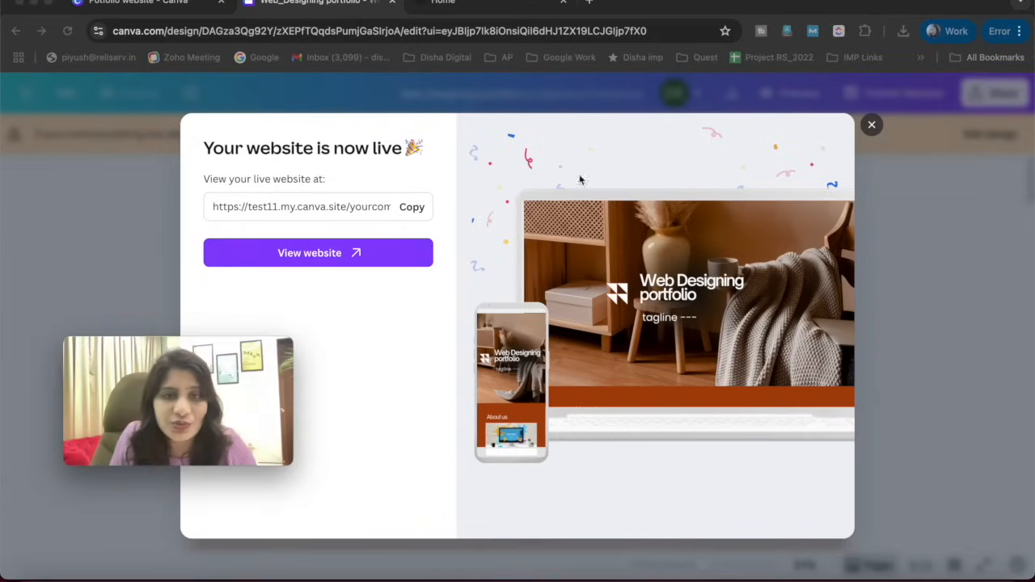
click(872, 125)
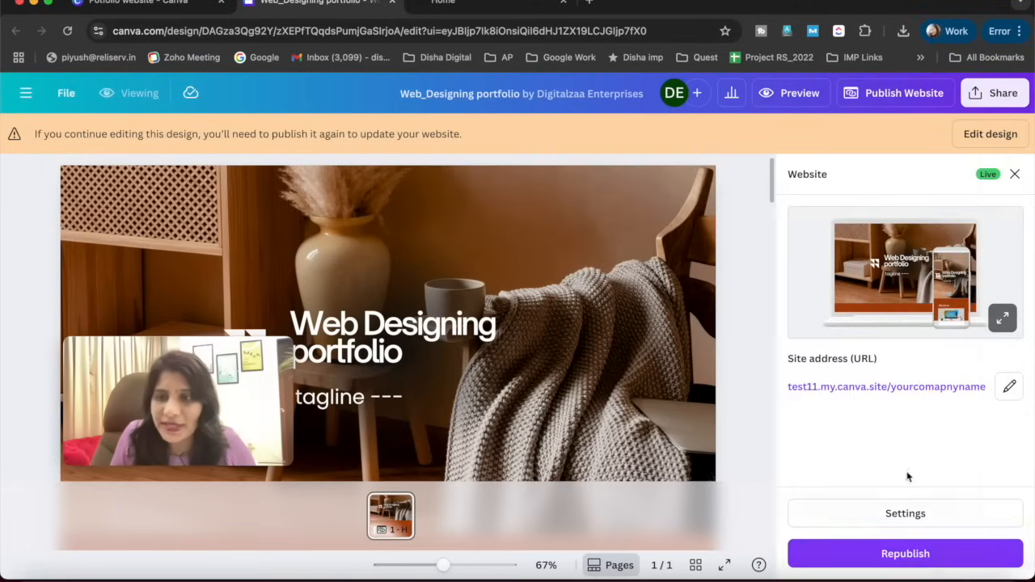
click(902, 515)
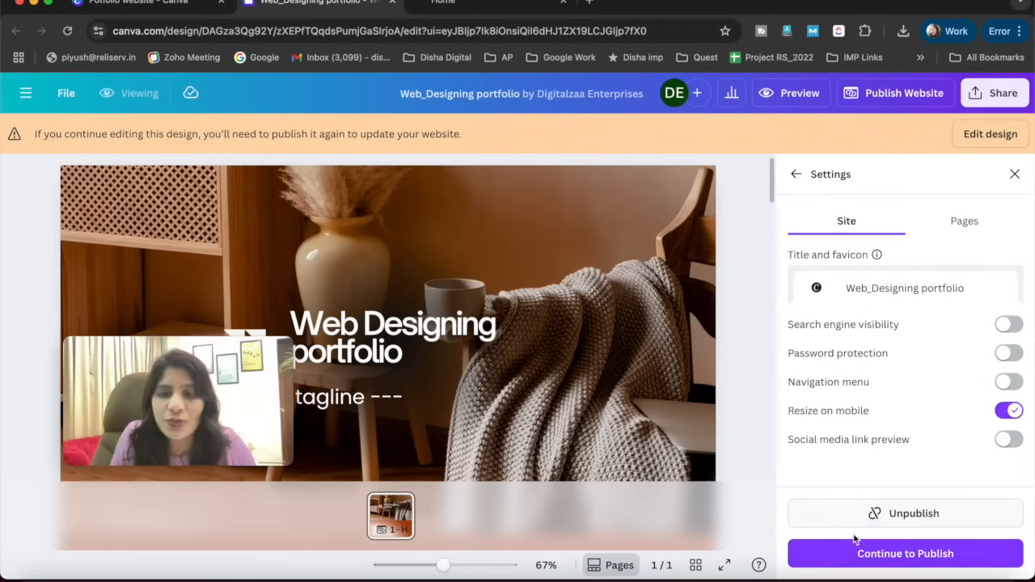
click(912, 515)
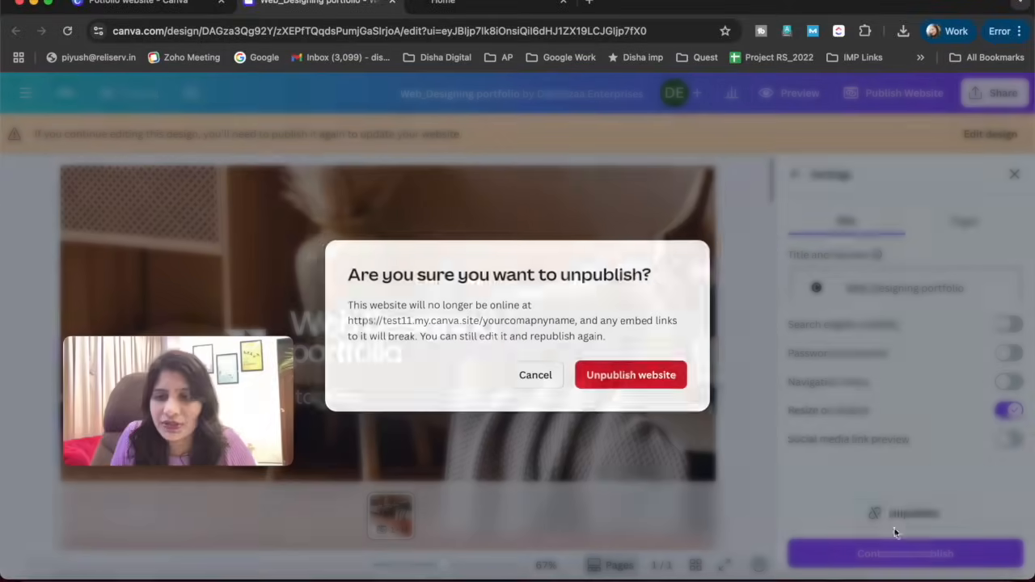
click(620, 400)
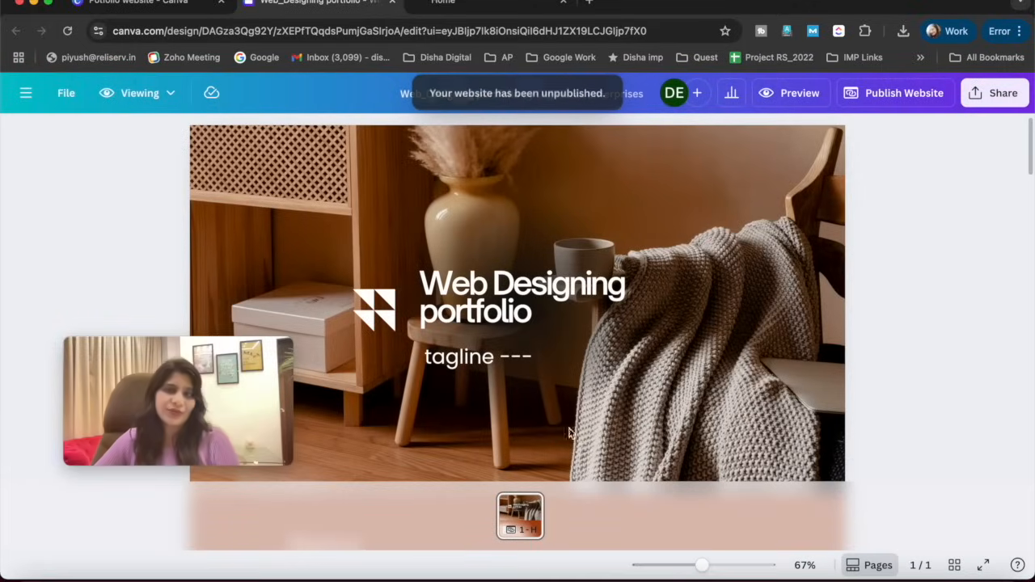
- Preview the website on desktop and mobile, then close the preview
click(797, 99)
click(879, 99)
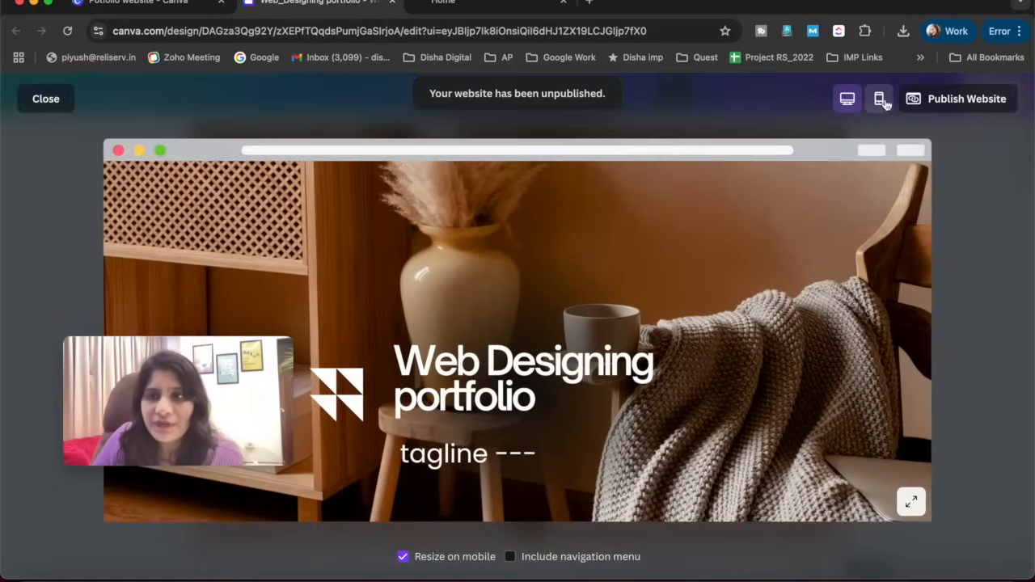
key(Escape)
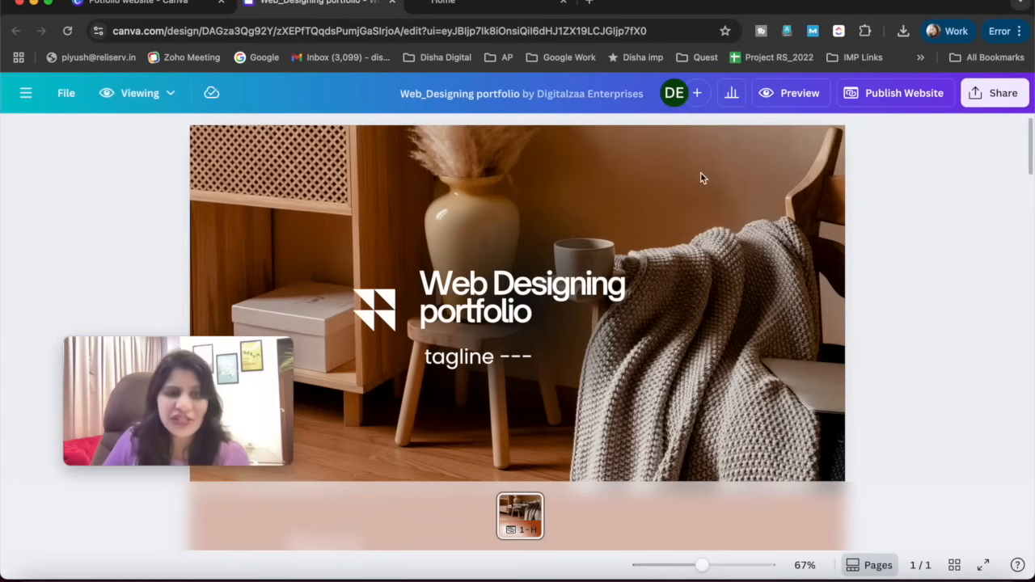
click(904, 95)
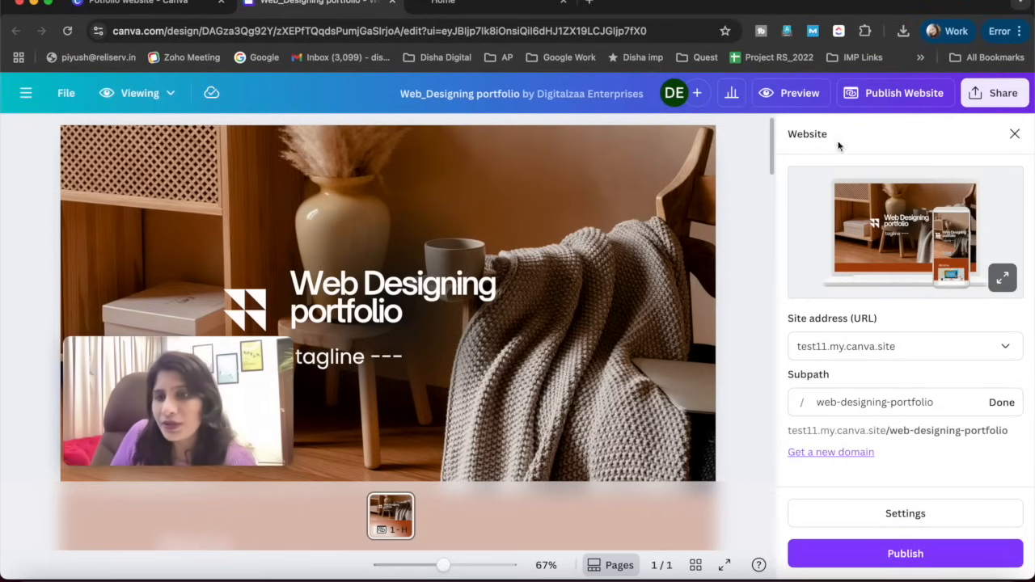
click(888, 96)
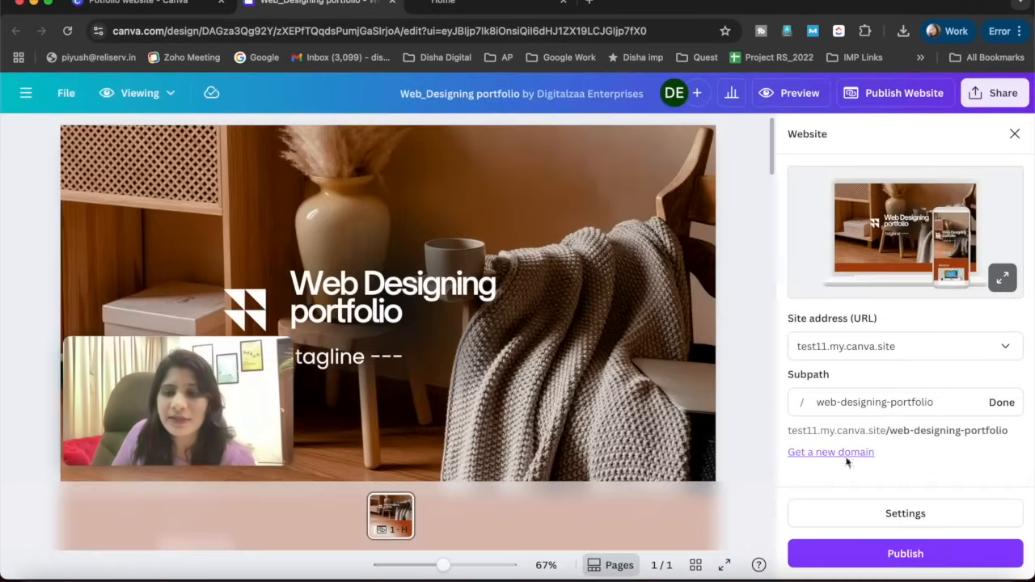
click(845, 453)
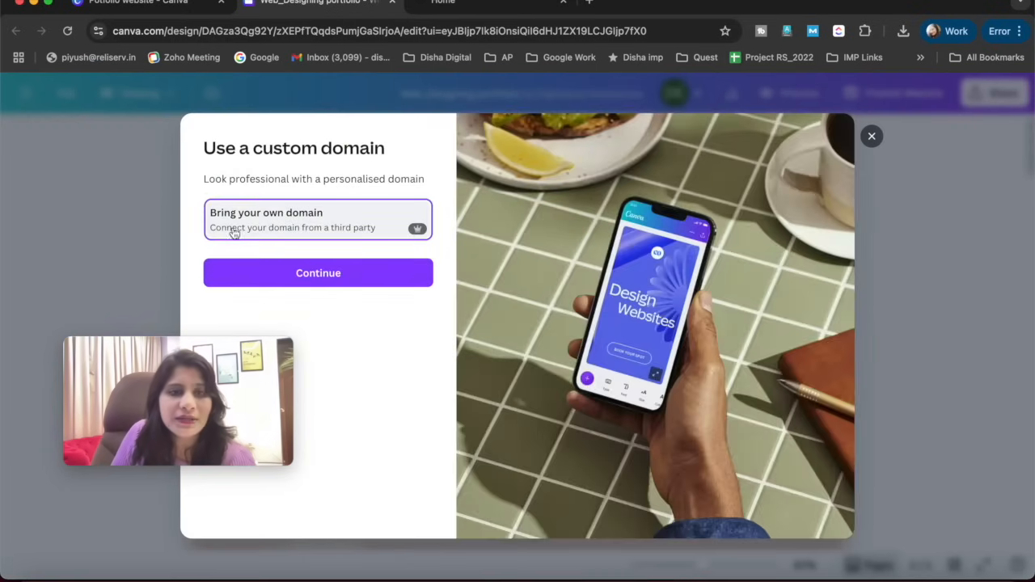
drag(218, 350, 963, 468)
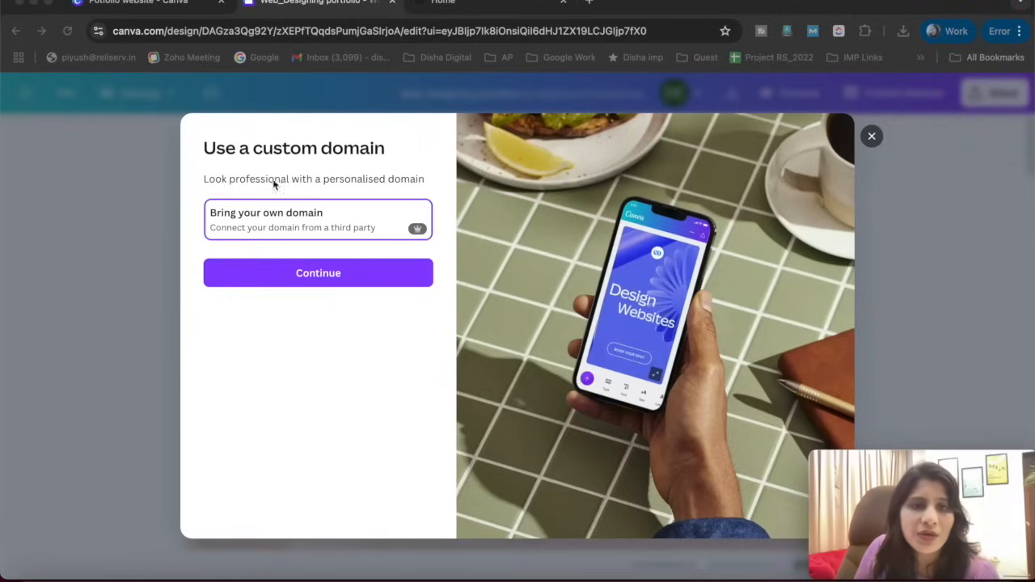
click(310, 280)
click(305, 242)
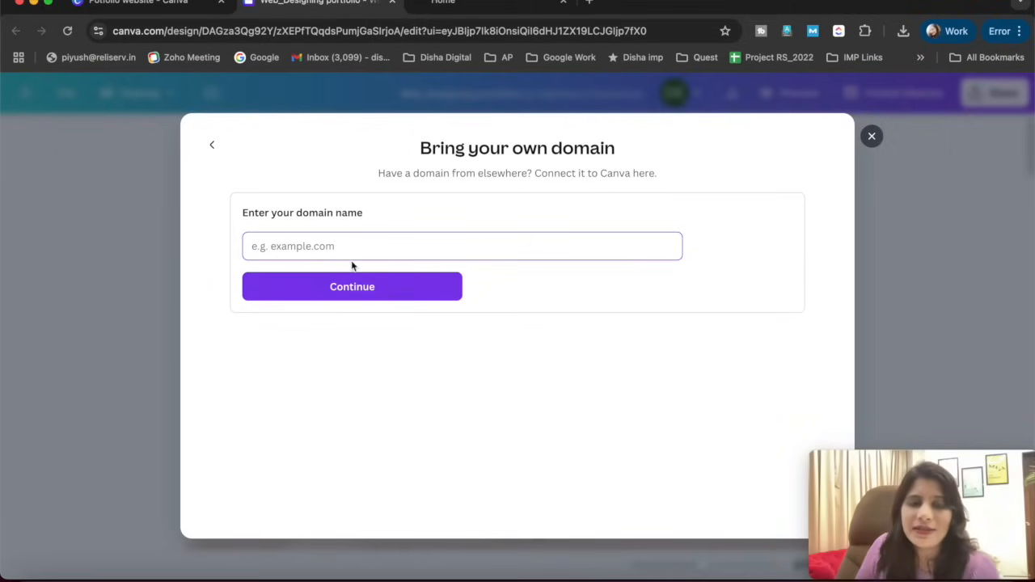
text(www.digitalzaa.com)
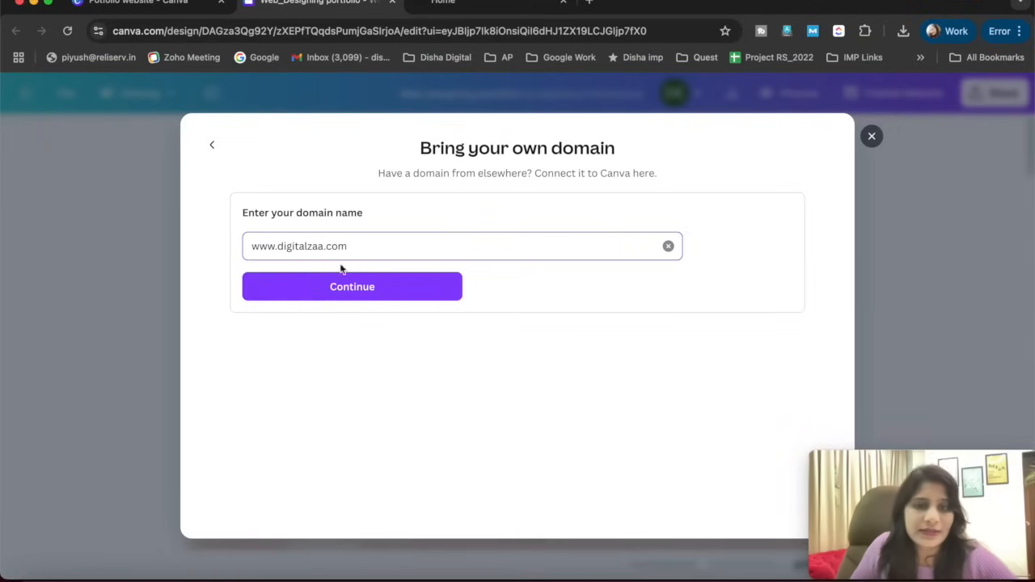
- Submit the existing domain as digitalzaa.com without the www prefix, review its connection options and close the domain setup
click(332, 289)
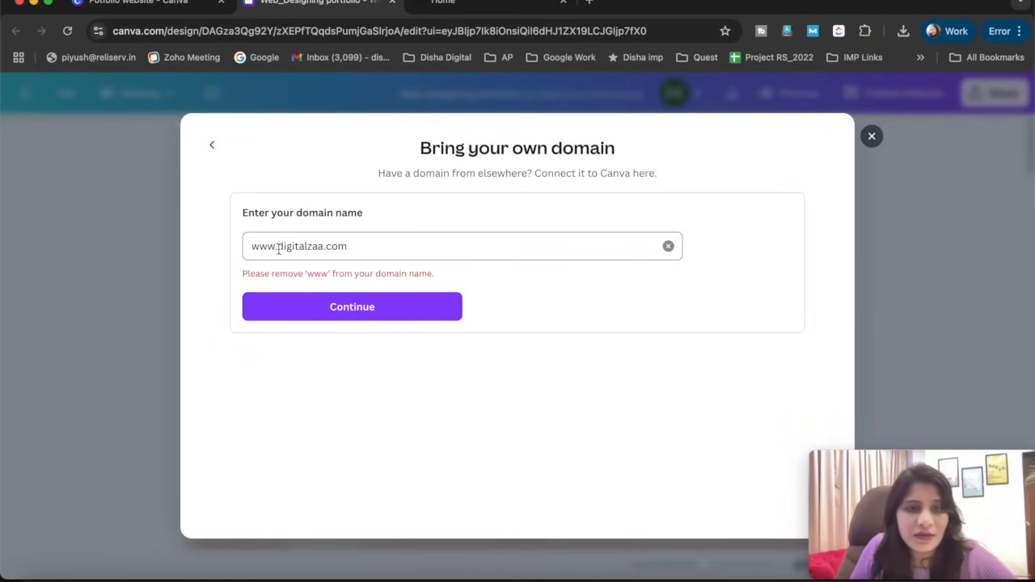
drag(277, 246, 226, 254)
key(BackSpace)
key(Return)
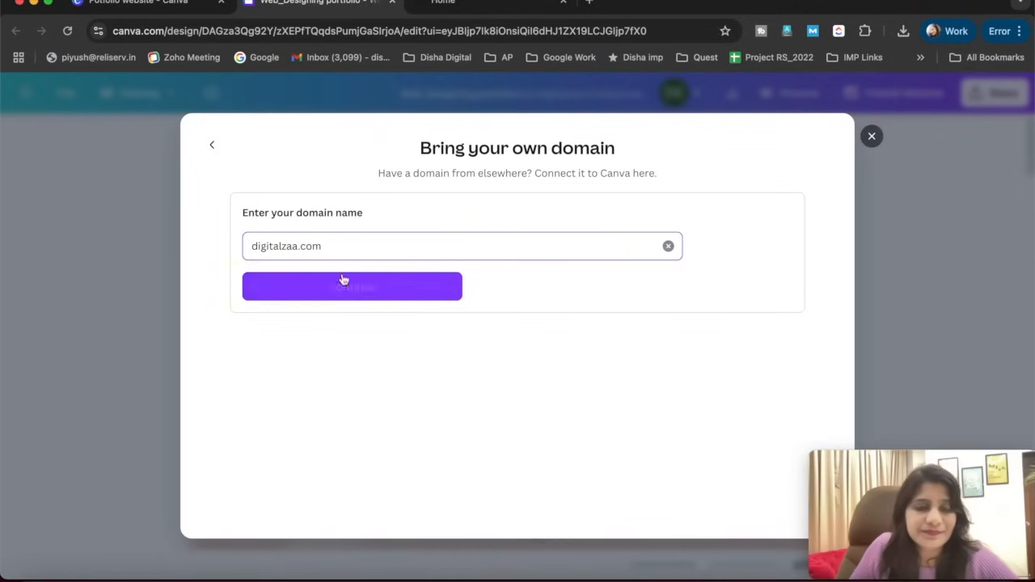
click(352, 288)
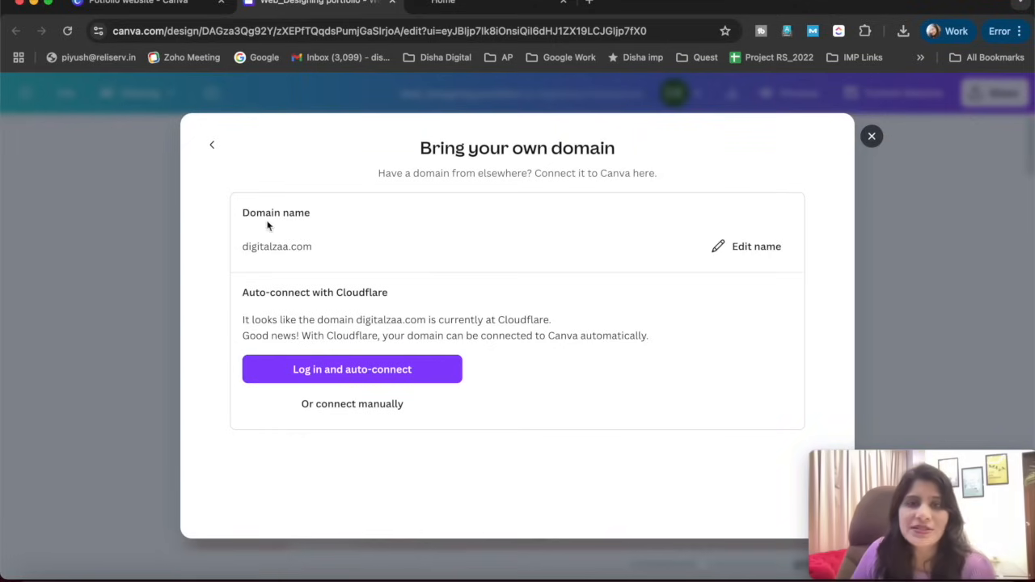
click(872, 137)
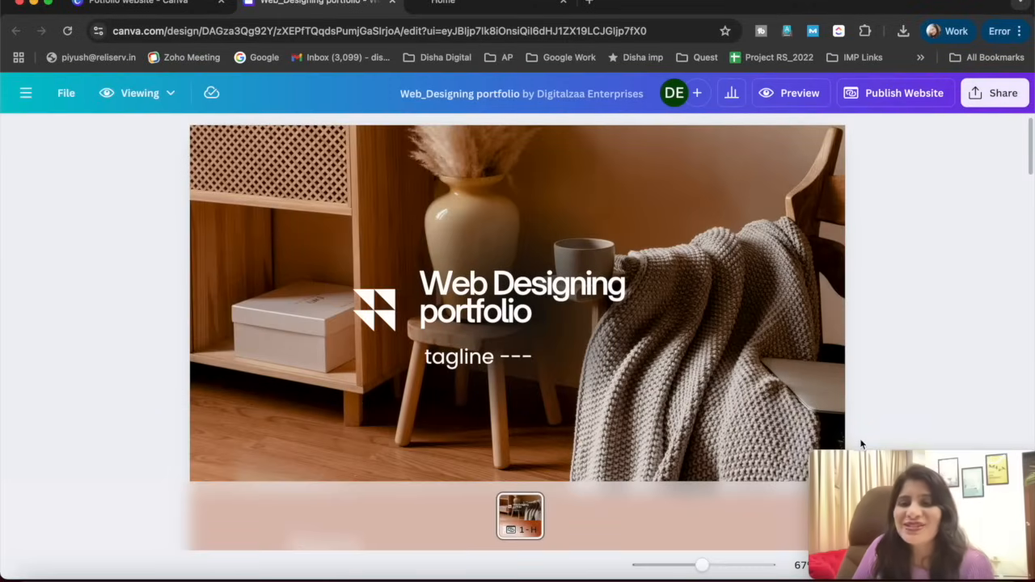
drag(879, 458, 884, 390)
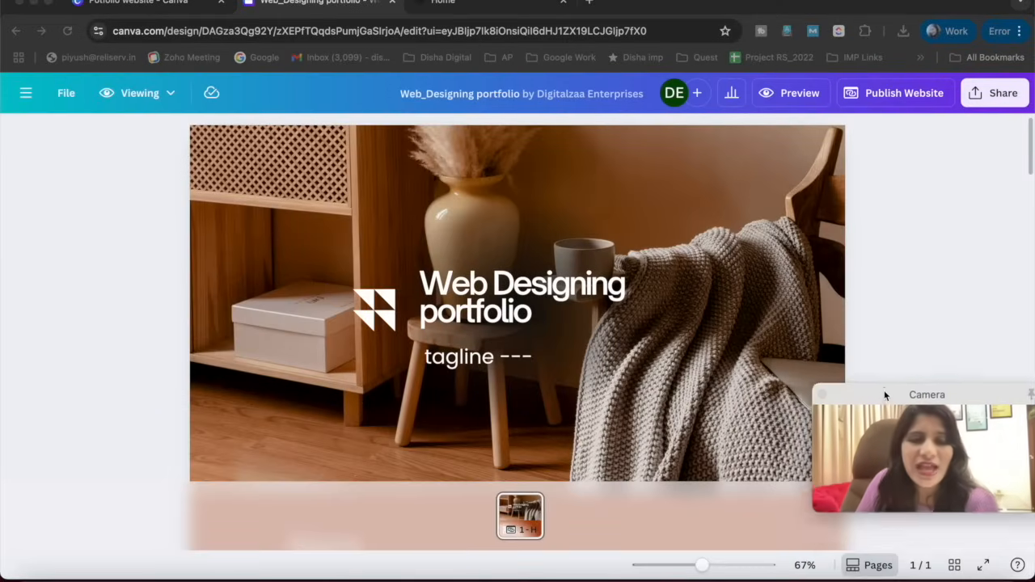
click(66, 94)
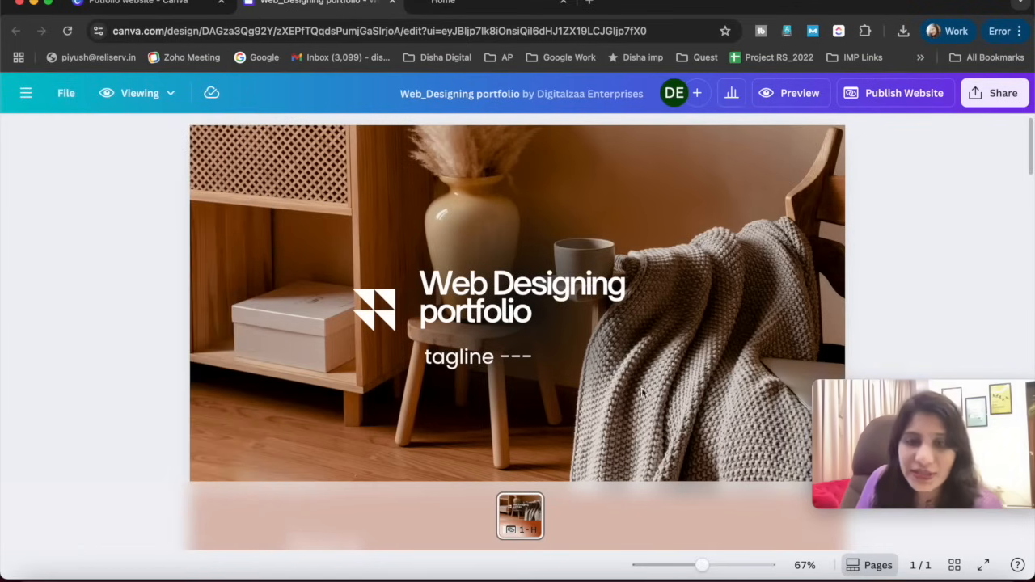
scroll(464, 356, down, 10)
scroll(464, 356, up, 10)
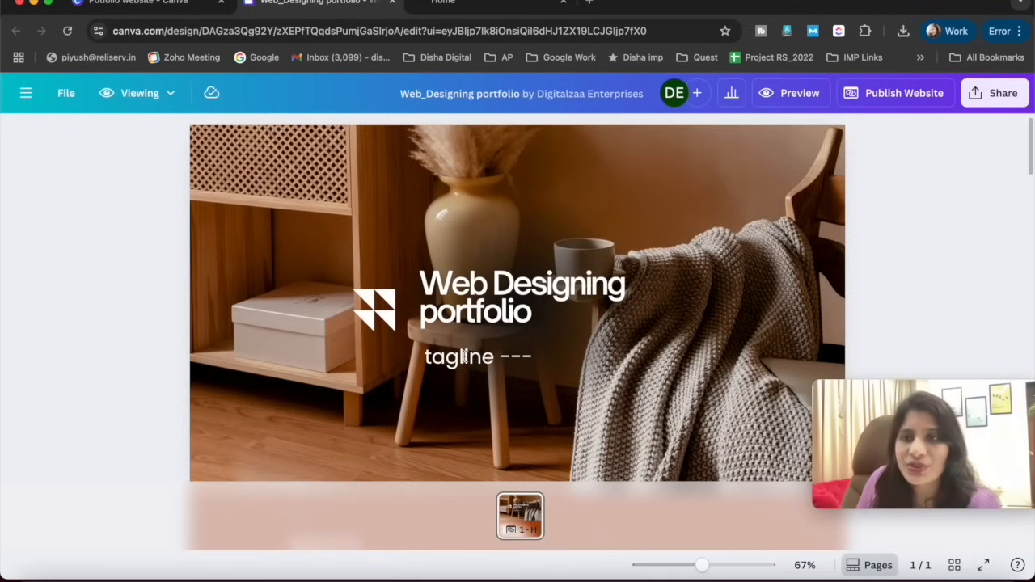
- Open the design's analytics and examine the unique visitors, total visits, and poll and quiz responses
click(732, 95)
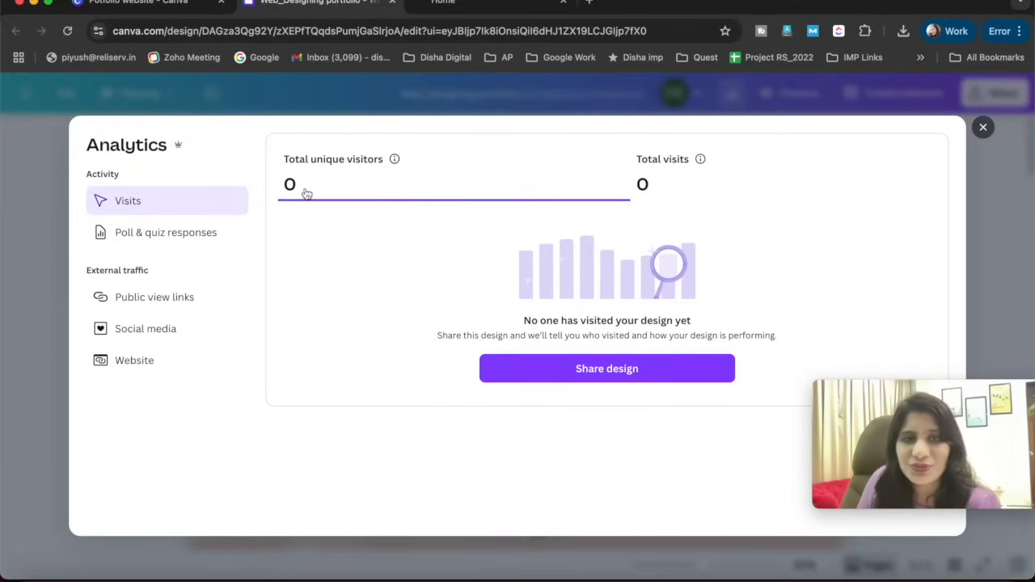
click(648, 185)
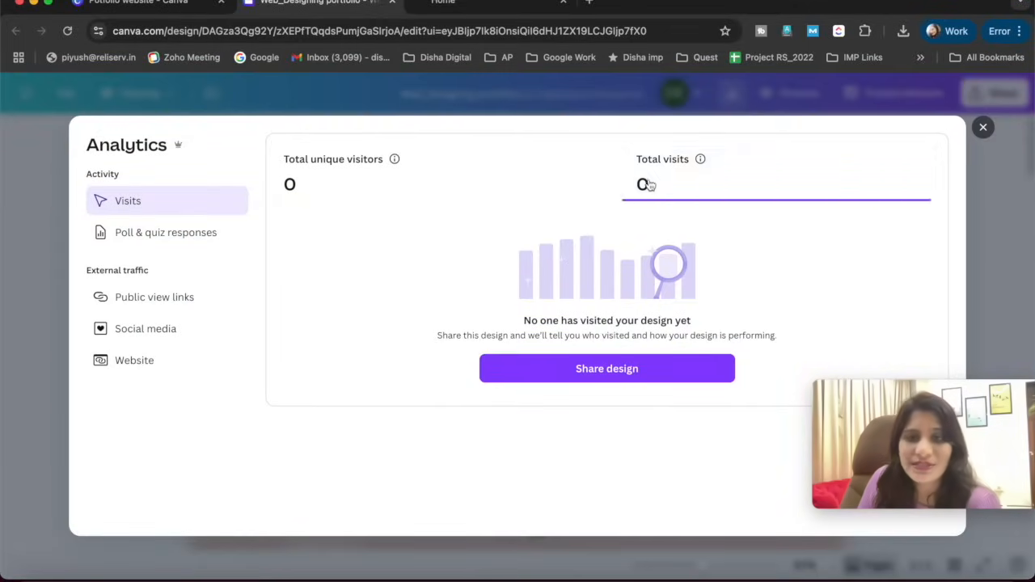
click(478, 190)
click(166, 232)
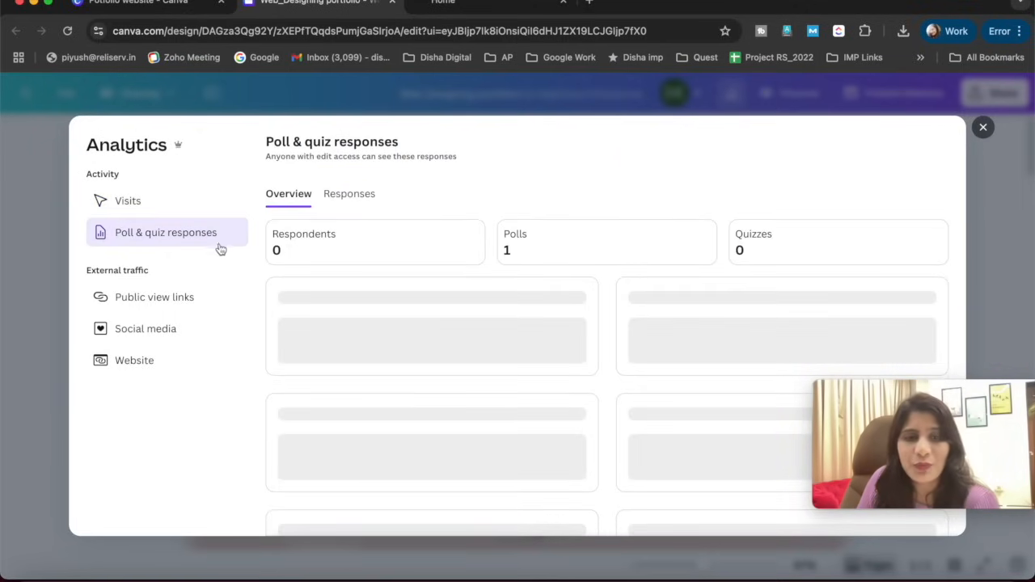
click(173, 212)
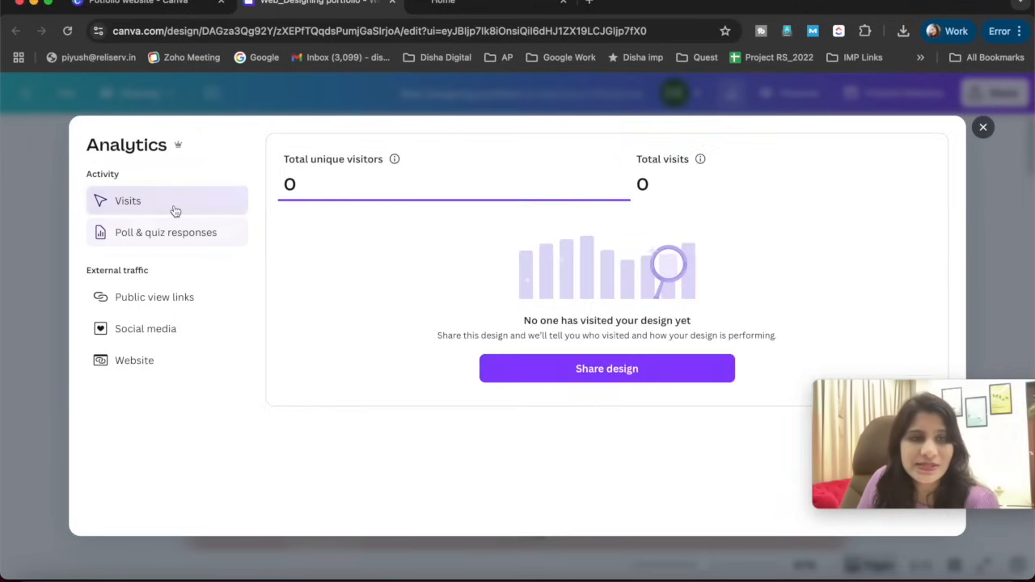
- Examine the external traffic analytics for public view links, social media and website, revisit the visits overview and close the analytics
click(162, 306)
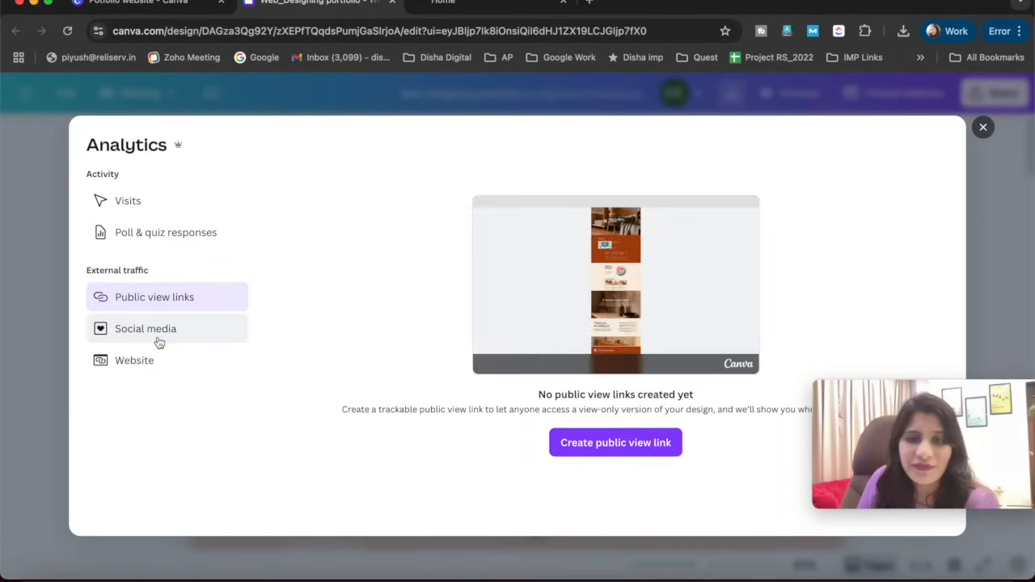
click(159, 341)
click(149, 367)
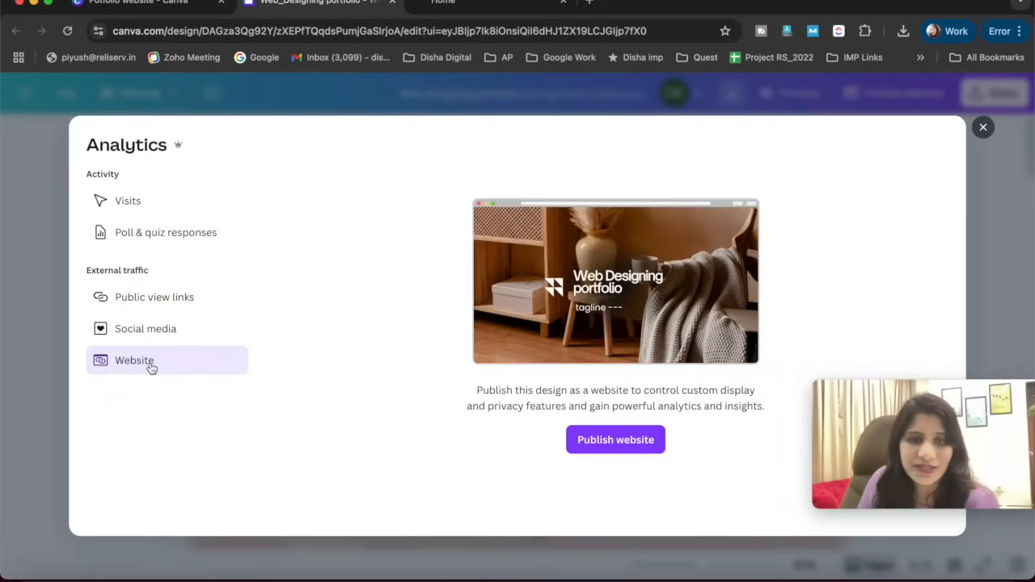
click(148, 330)
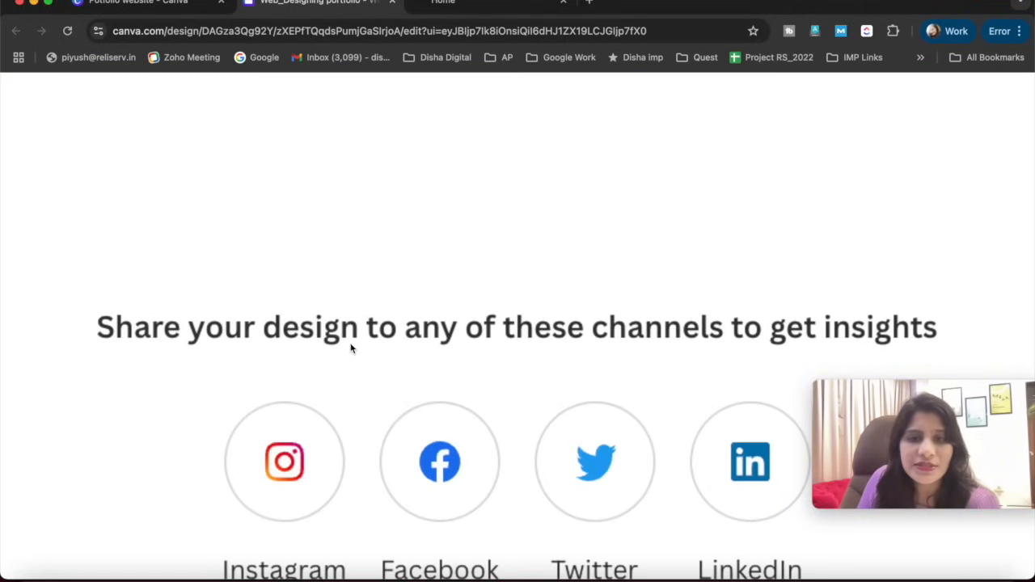
scroll(444, 322, down, 3)
scroll(538, 250, down, 5)
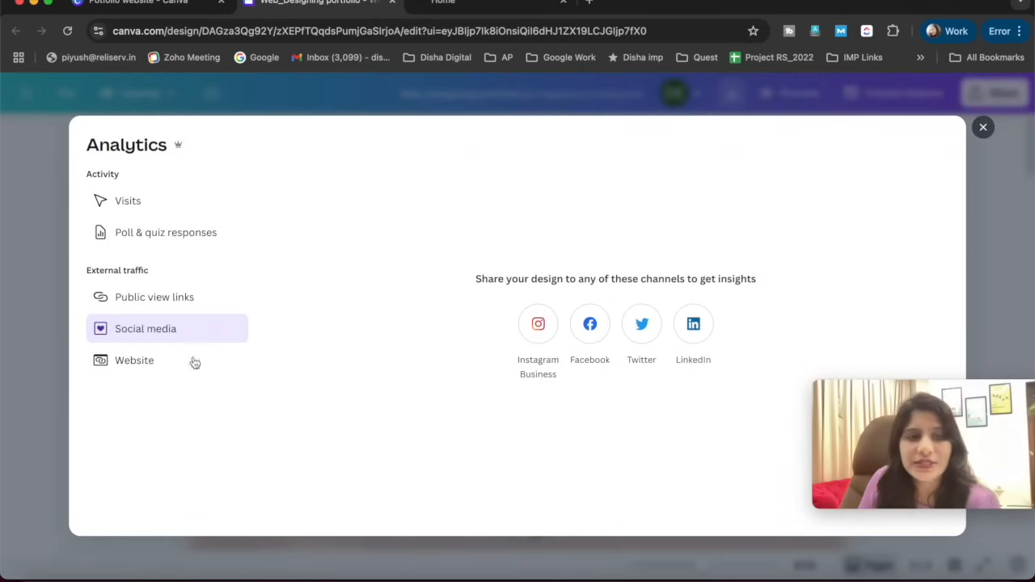
click(116, 365)
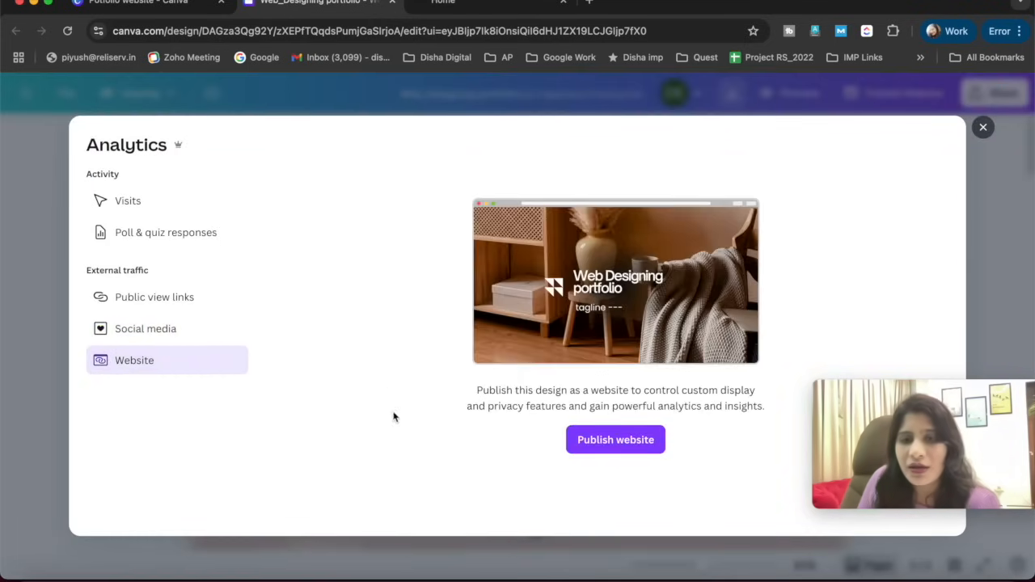
click(144, 208)
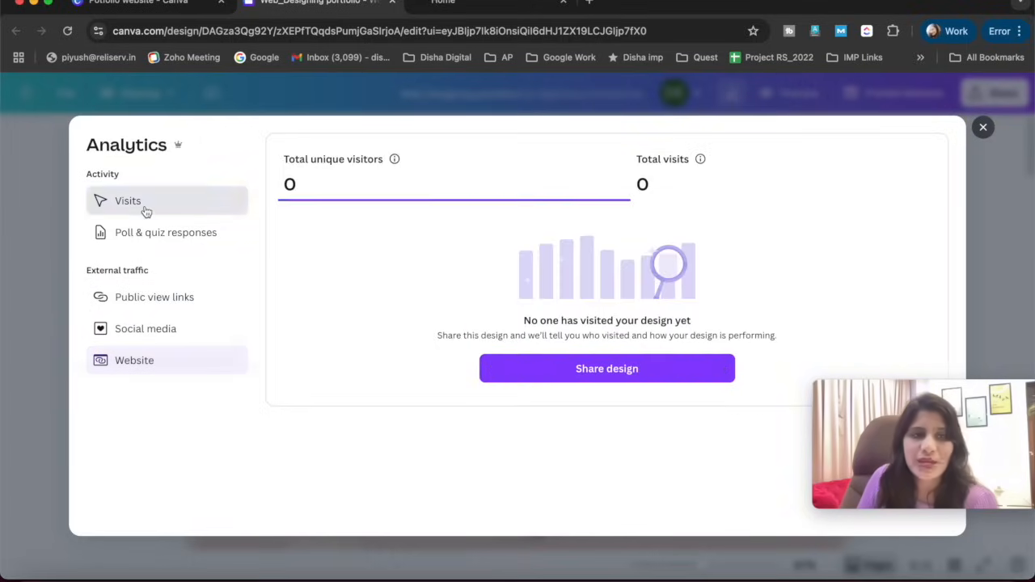
click(982, 129)
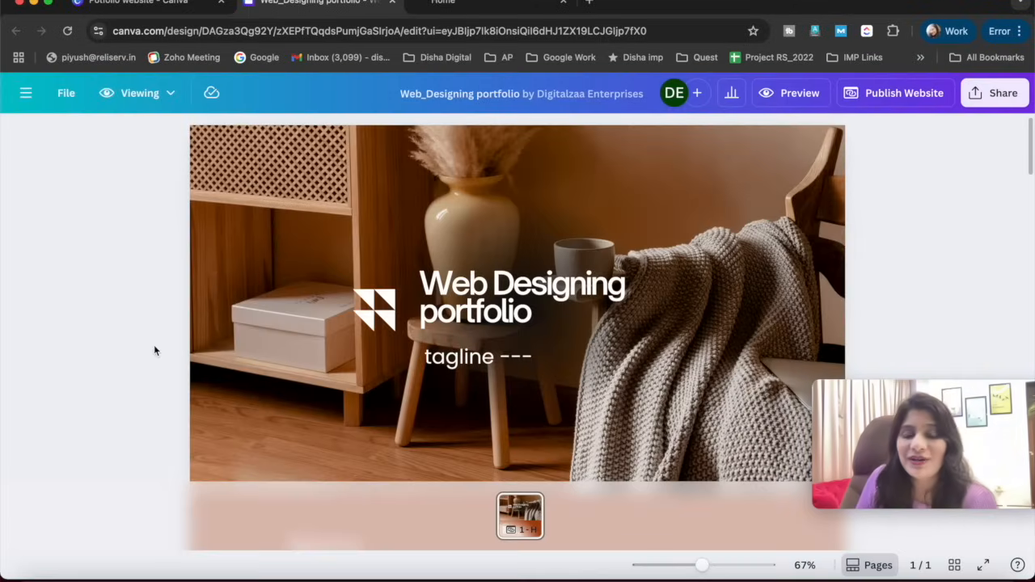
- Leave the portfolio design for the canva.com home page and open the Potfolio website folder in the projects
scroll(155, 351, down, 10)
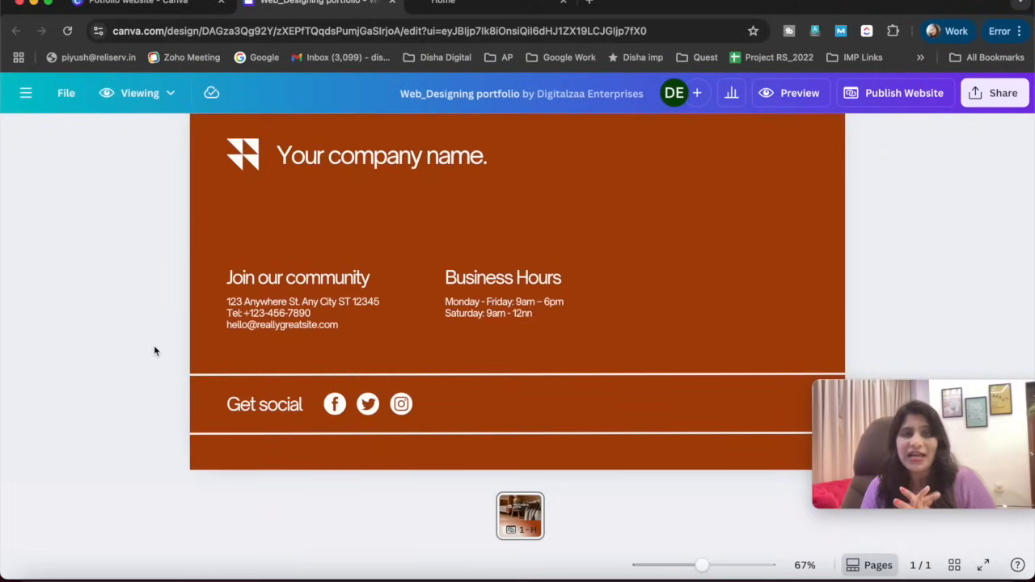
drag(164, 31, 829, 50)
key(BackSpace)
key(Return)
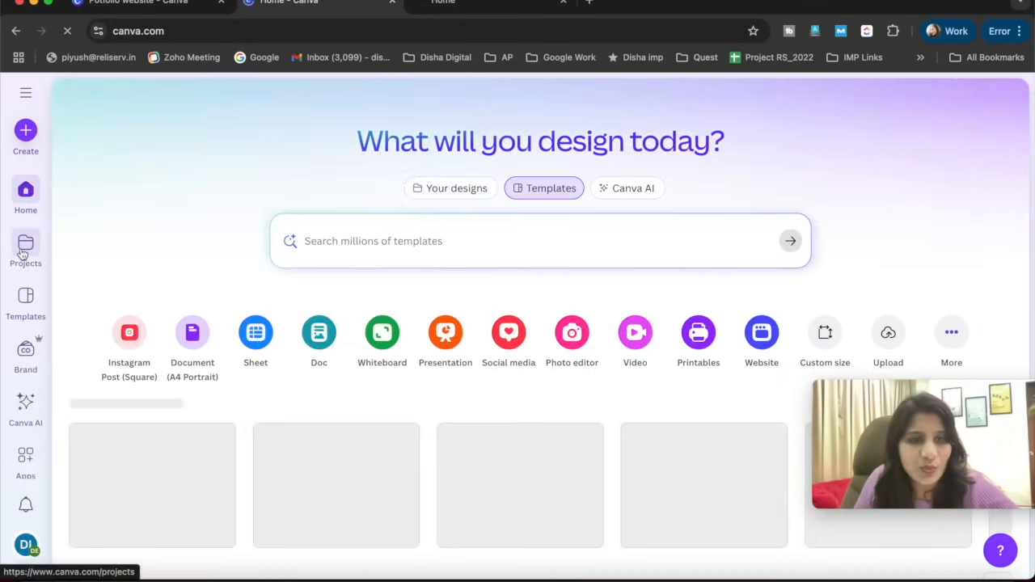
click(22, 254)
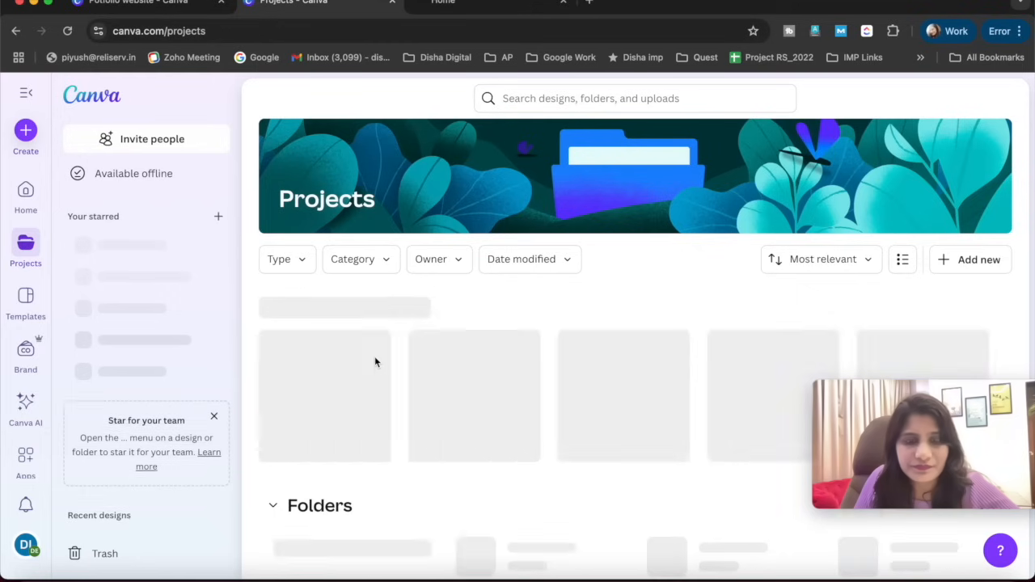
scroll(348, 348, down, 2)
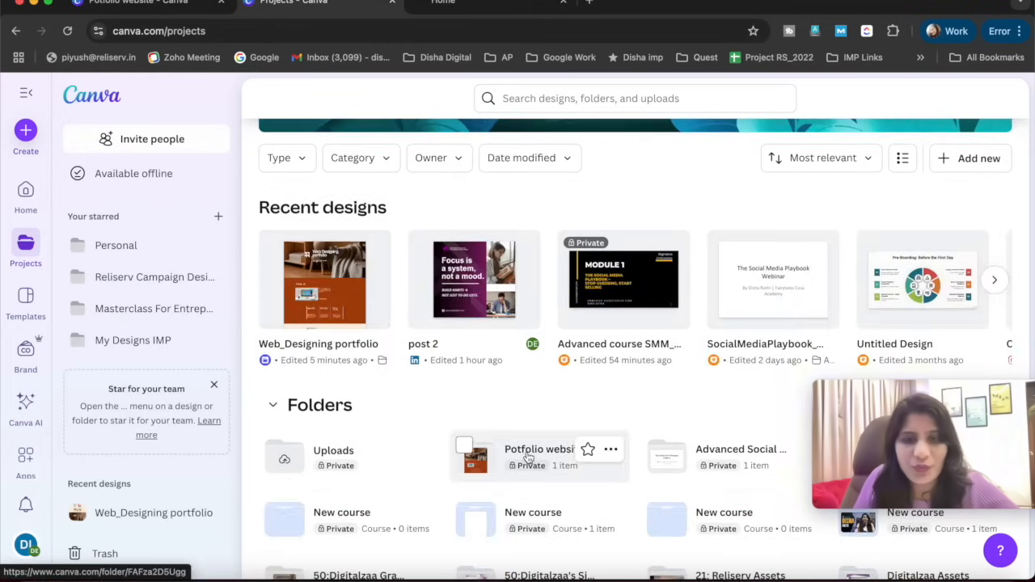
click(527, 458)
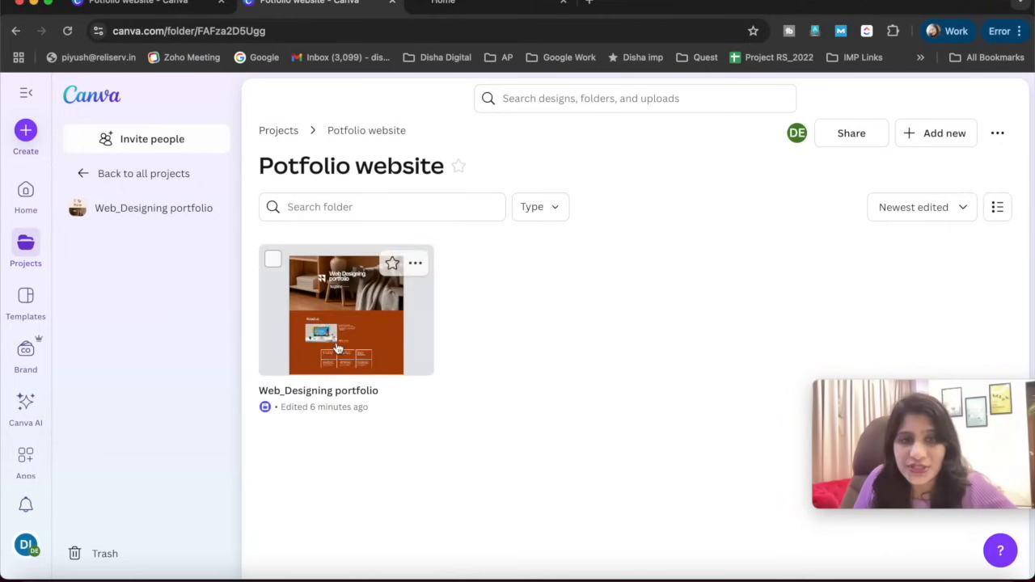
- Add a new design to the Potfolio website folder by searching for "portfolio" and choosing the Portfolio Website type
click(929, 138)
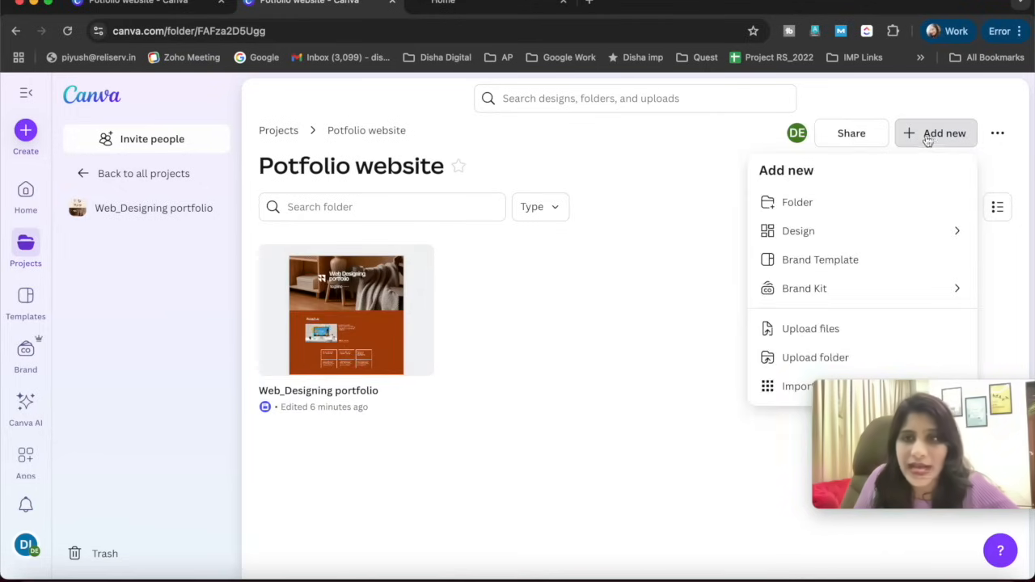
click(809, 233)
click(791, 204)
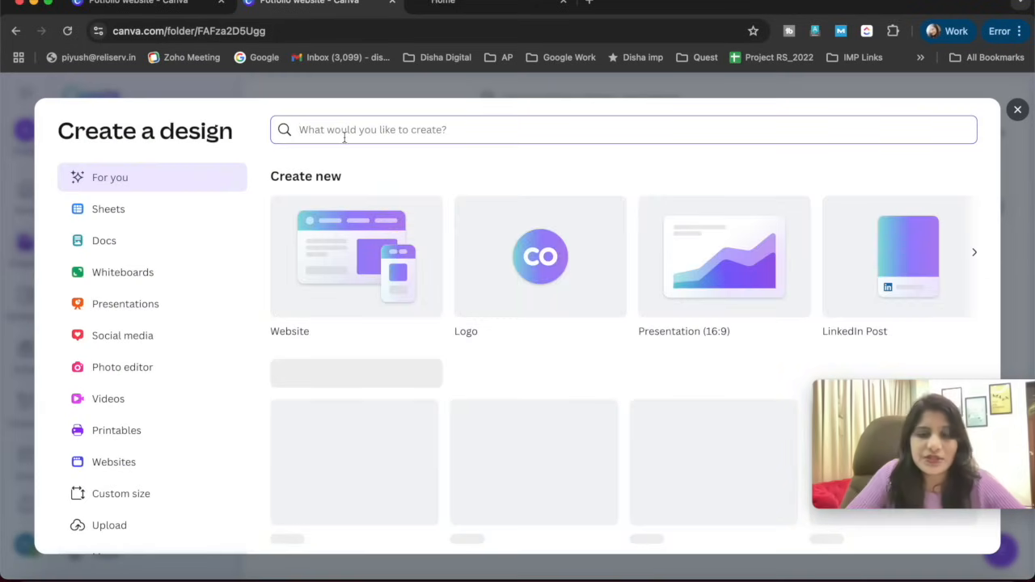
click(344, 134)
text(portfolio)
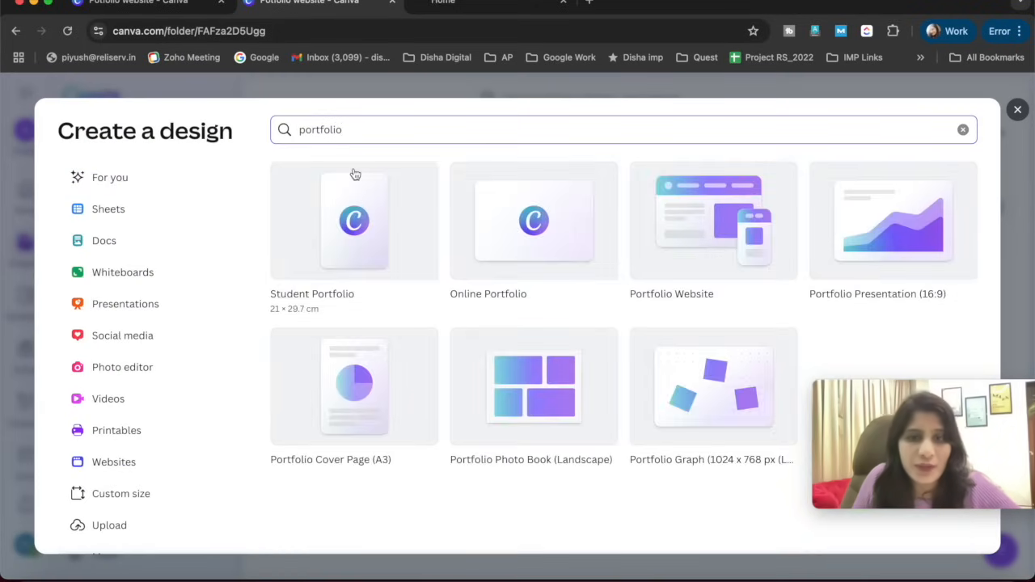
click(680, 255)
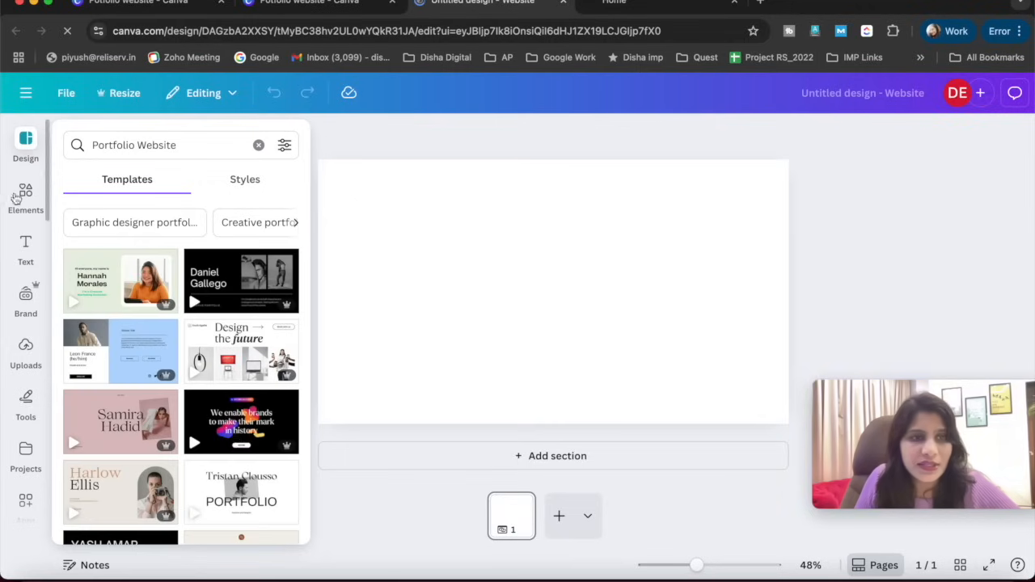
- Search the website templates for "photographer"
mouse_move(231, 430)
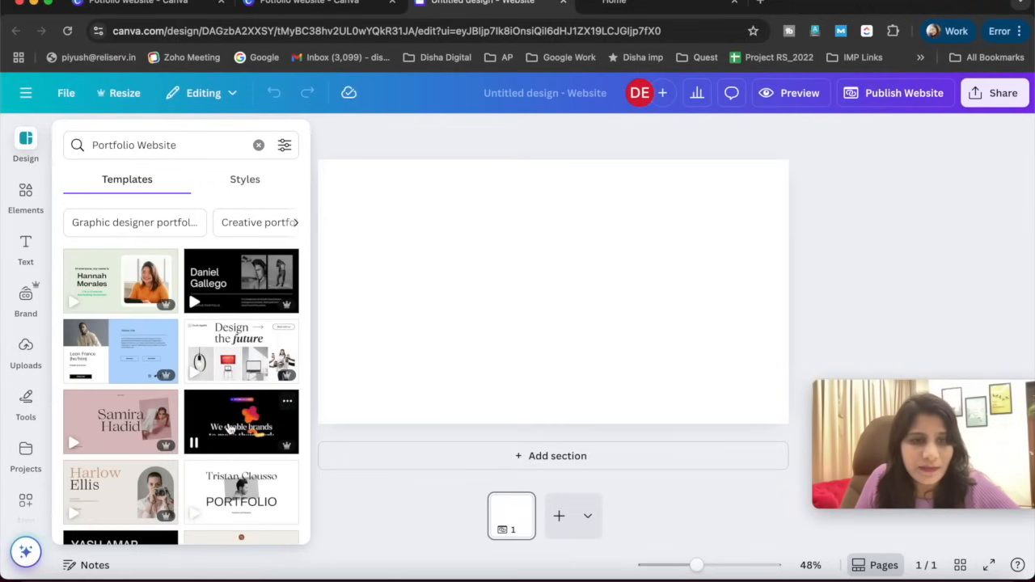
click(157, 143)
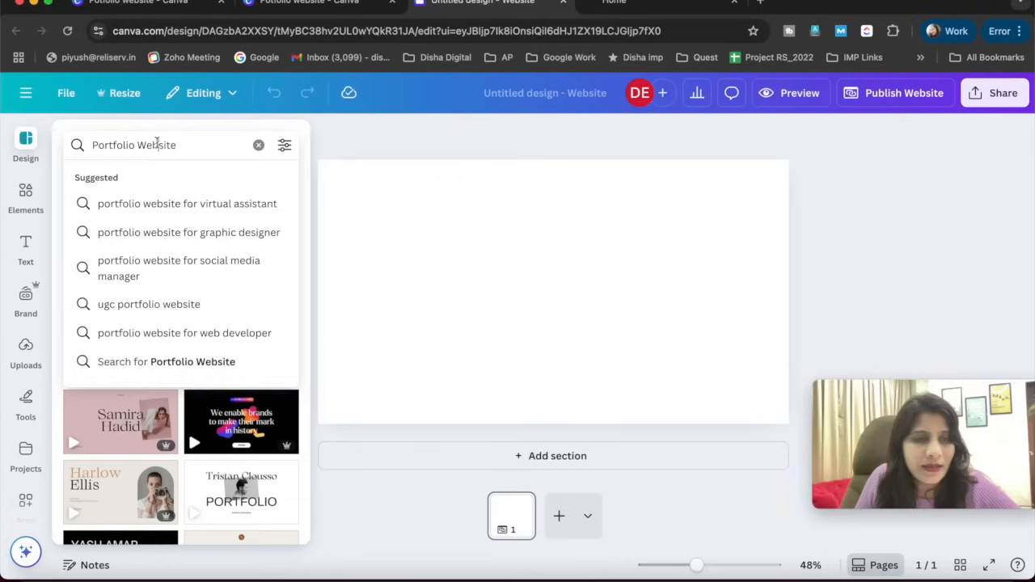
drag(177, 145, 82, 145)
text(ph)
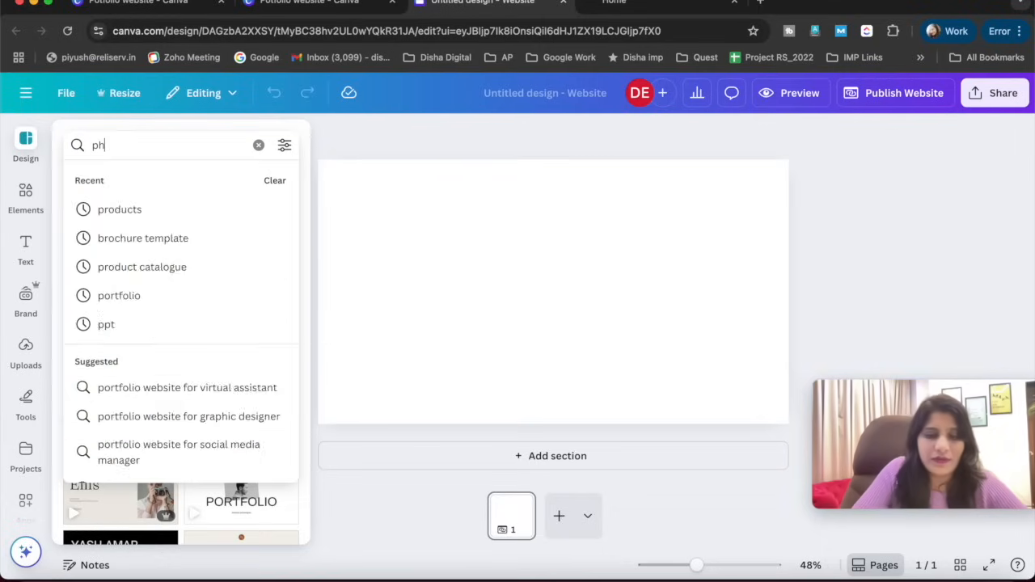
text(otographer)
key(Return)
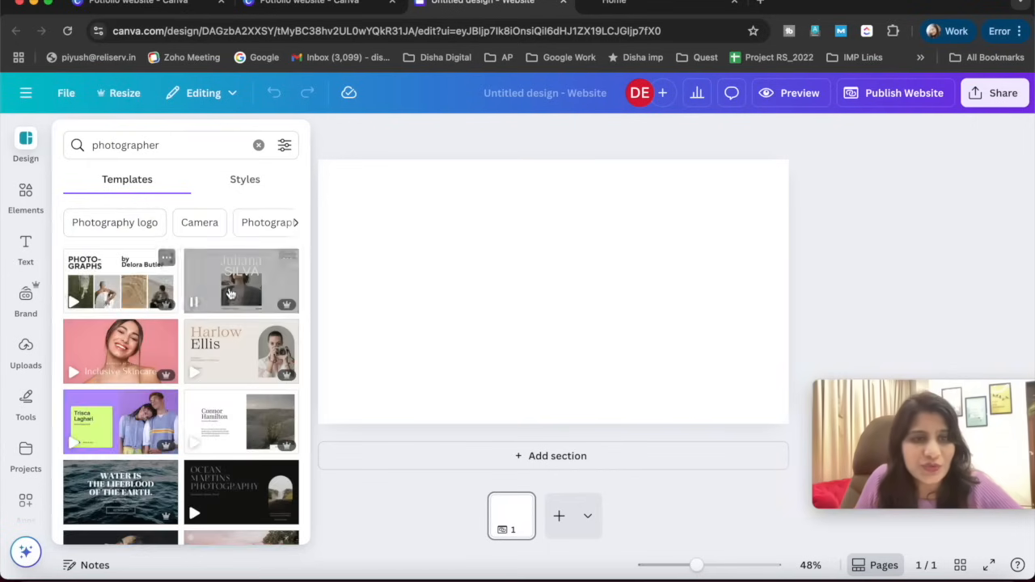
- Apply all 9 sections of the white, black and light modern minimal Photography Portfolio Website template and review the page
click(105, 290)
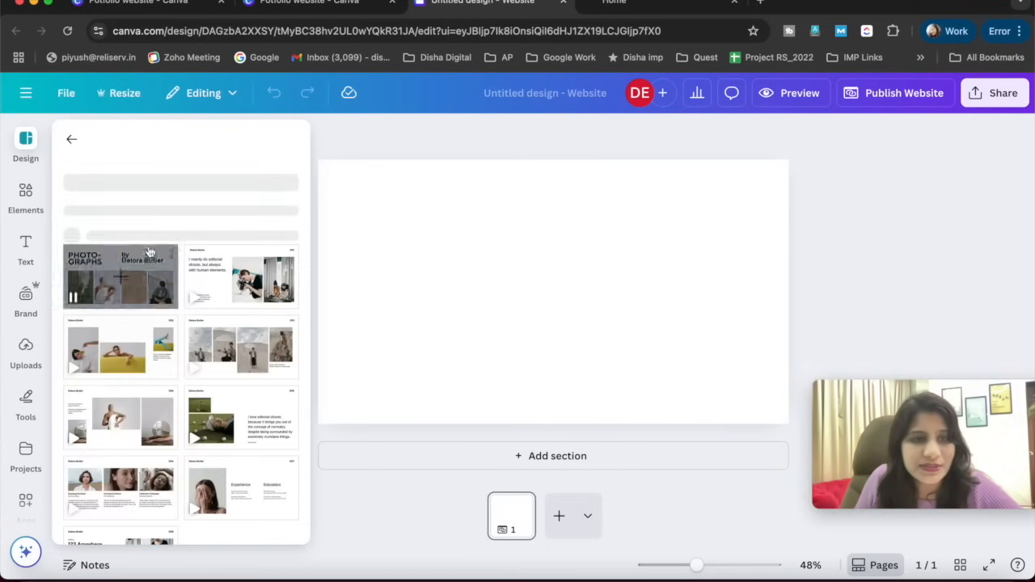
click(121, 305)
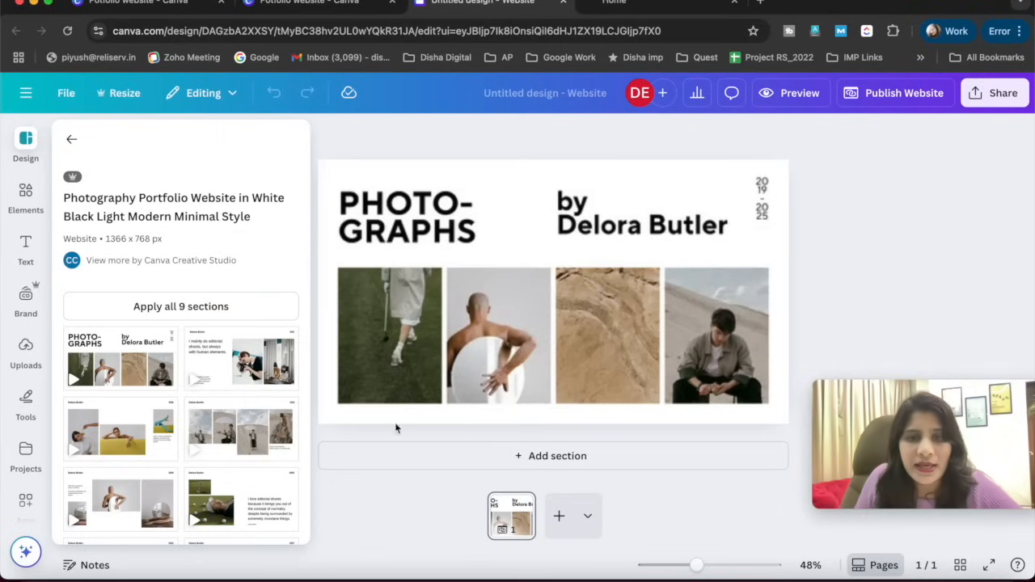
scroll(204, 313, down, 6)
scroll(475, 424, down, 7)
scroll(474, 424, down, 10)
scroll(474, 424, down, 4)
scroll(473, 419, up, 15)
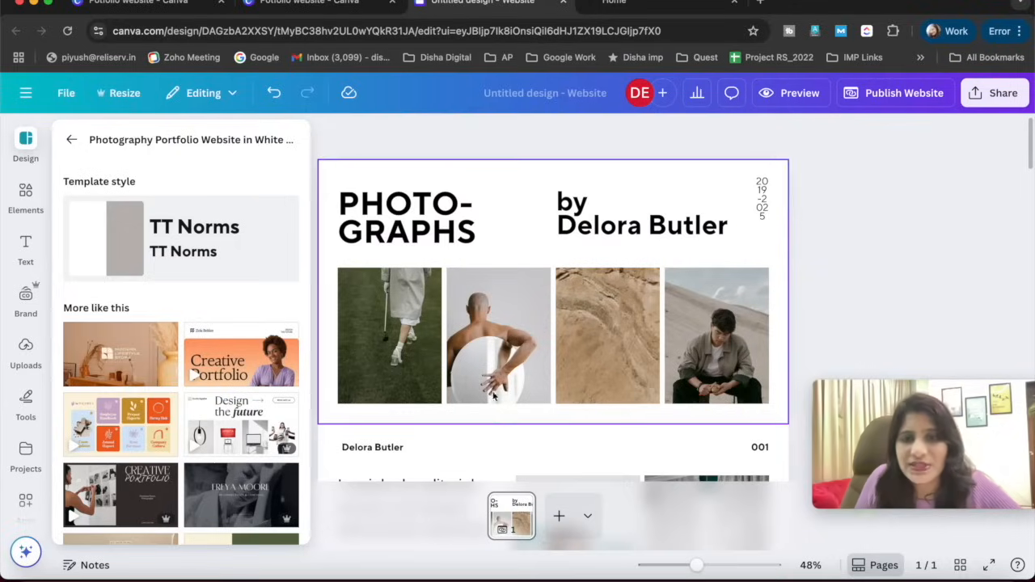
- Name the new website design Photograhy_portfolio and close it to return to the Potfolio website folder
click(515, 89)
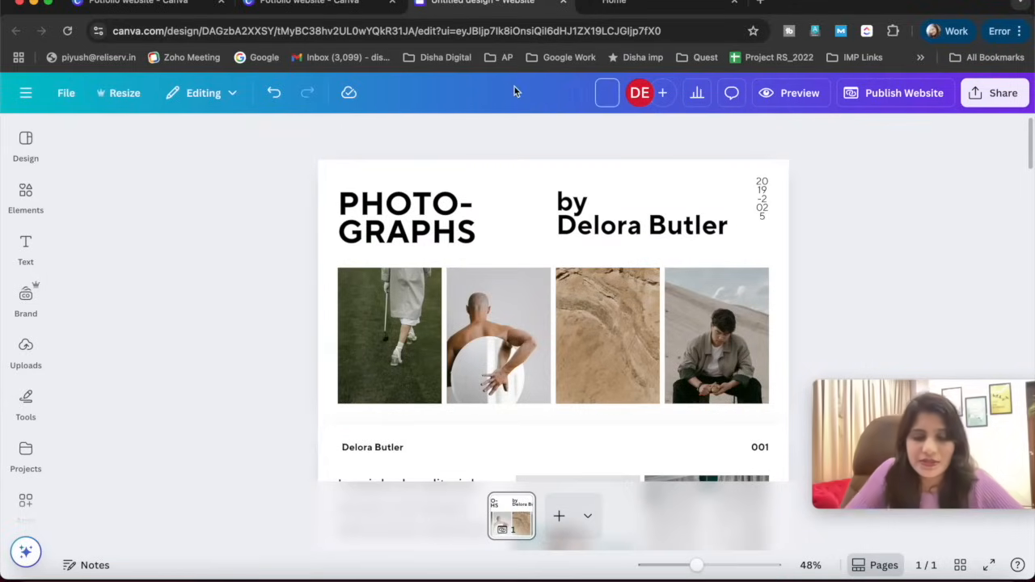
text(Photogra)
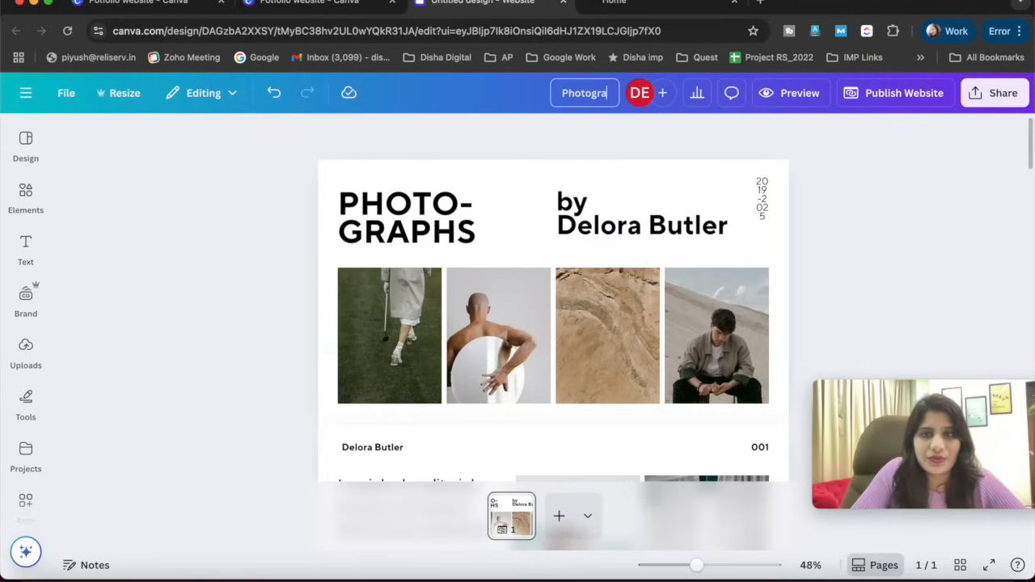
text(hy )
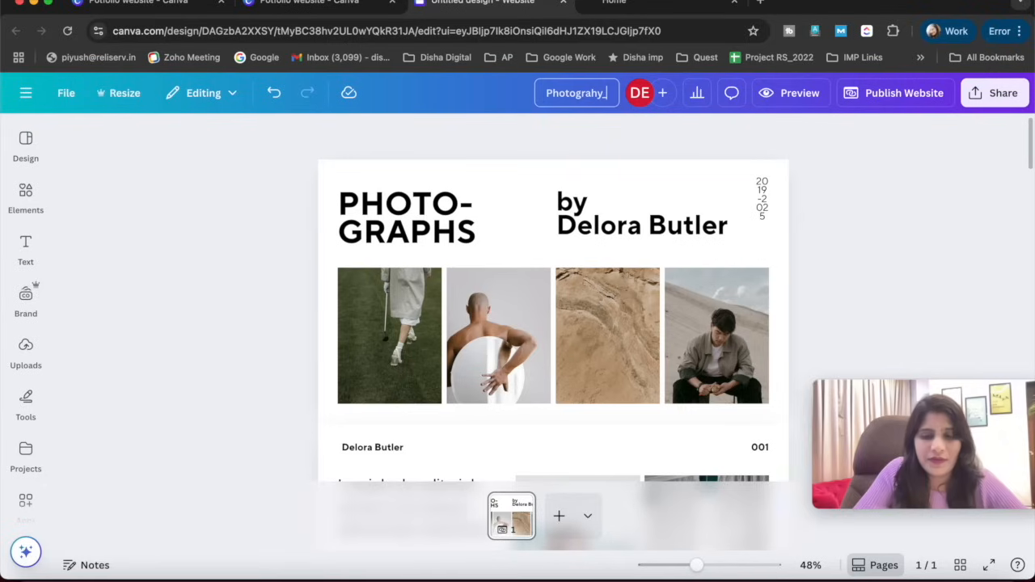
text(portfolio)
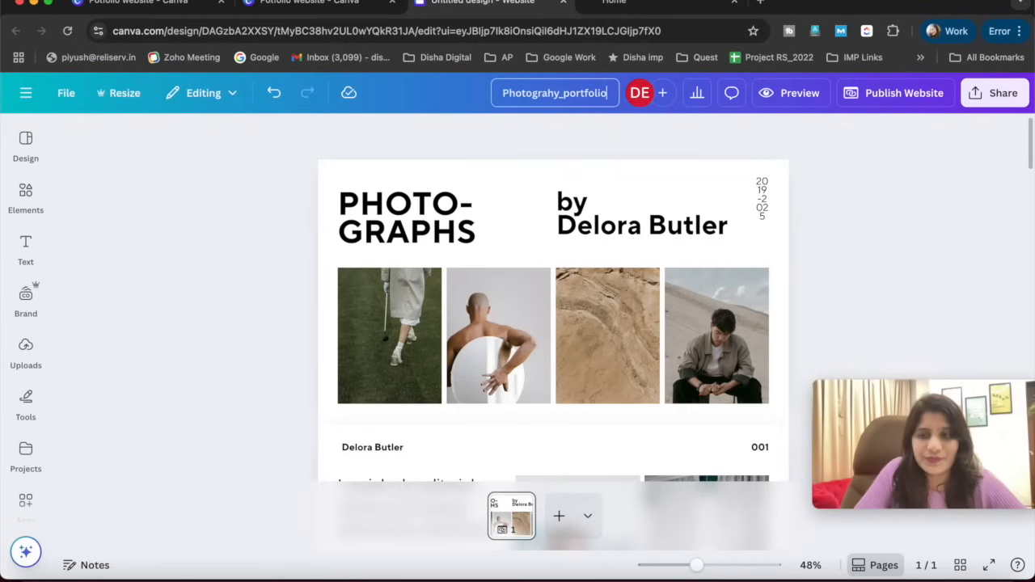
click(284, 253)
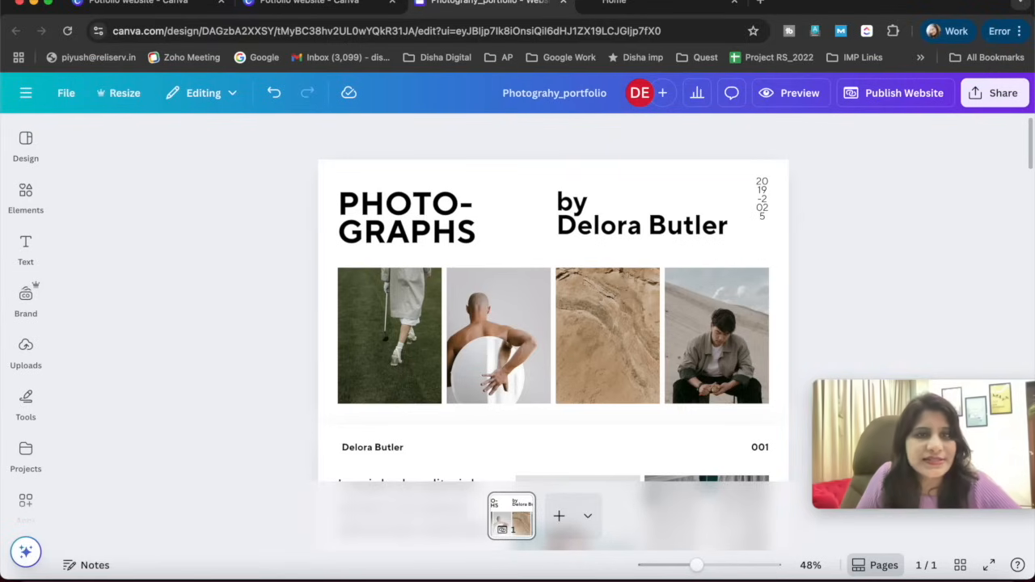
click(564, 3)
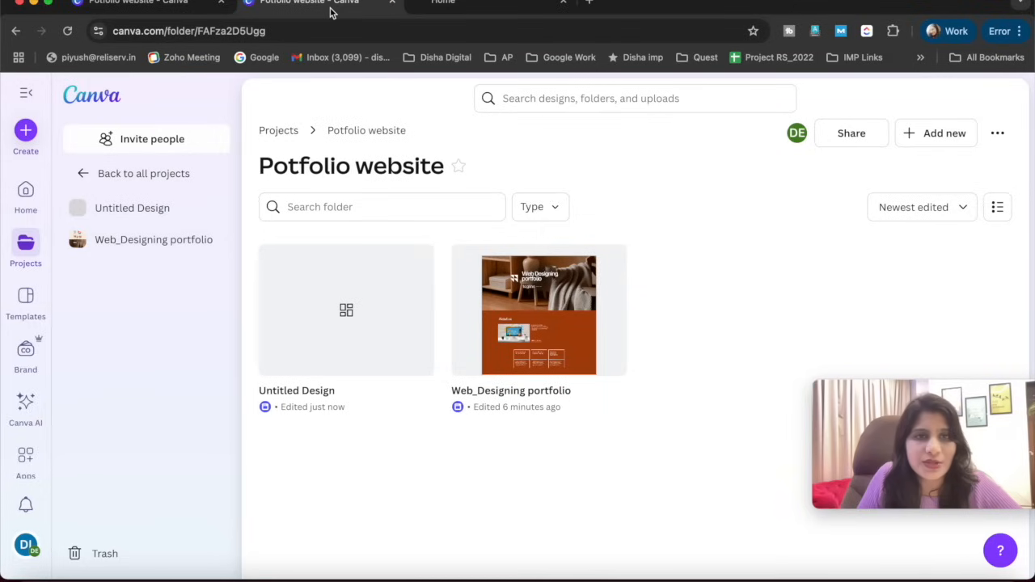